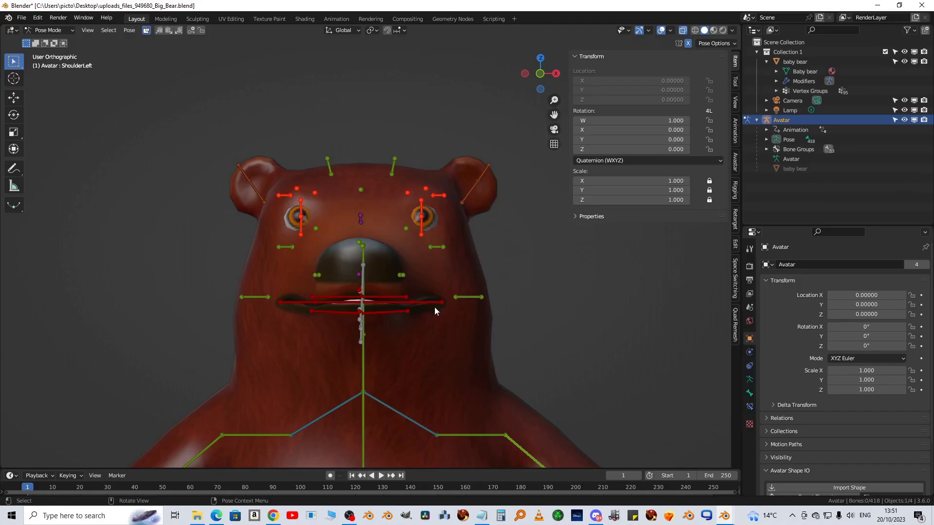
Try rotating the FaceEar1Left bone to test how the bear's ear deforms.
{"action": "left_click", "coordinate": [471, 191]}
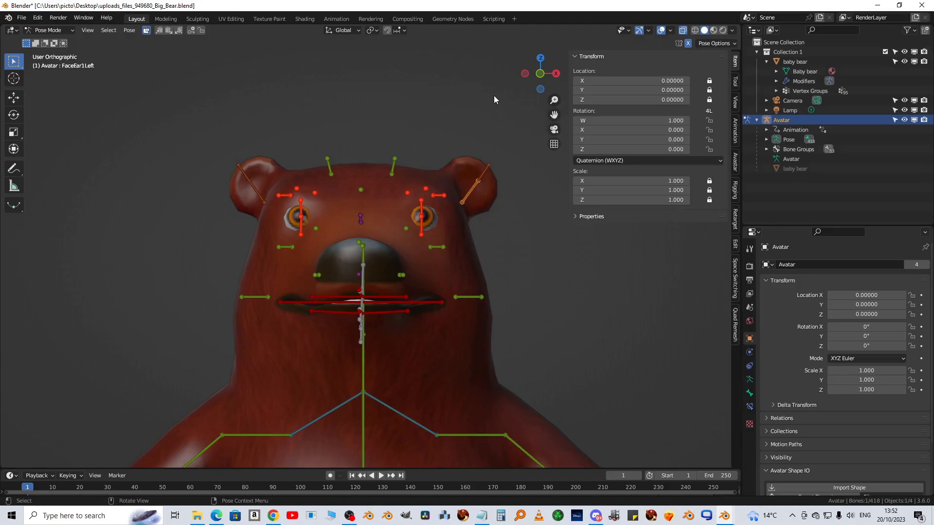
{"action": "key", "text": "r"}
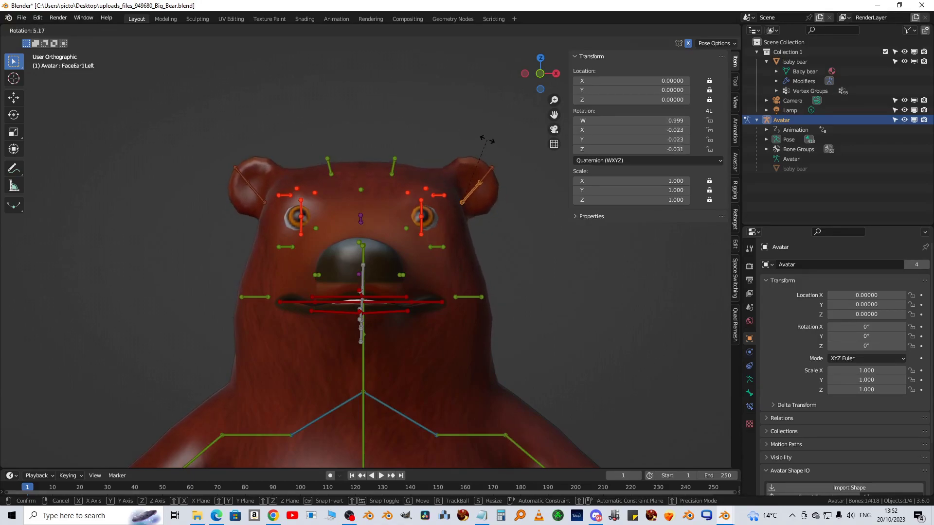
{"action": "key", "text": "Escape"}
{"action": "scroll", "coordinate": [379, 168], "scroll_direction": "up", "scroll_amount": 2}
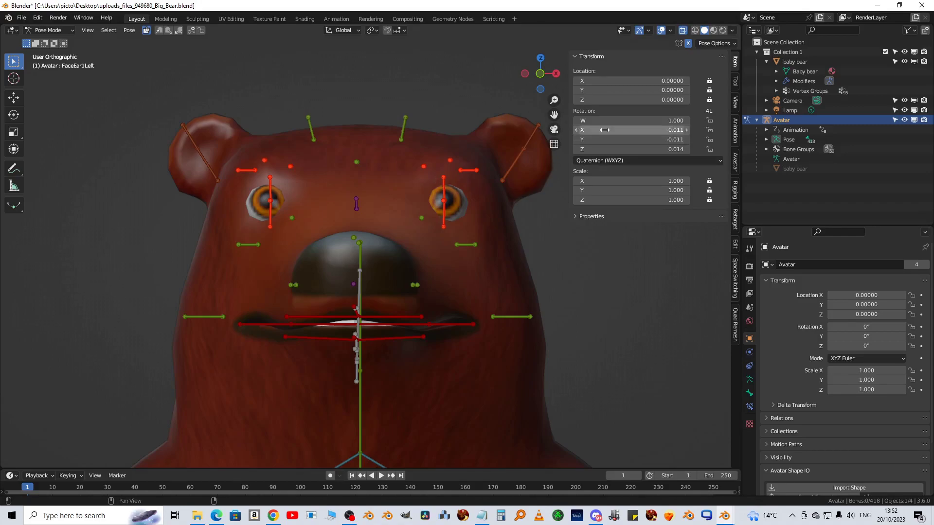
Edit the baby bear mesh with X-ray on and select the forehead, face and body vertices while leaving both ears unselected.
{"action": "left_click", "coordinate": [815, 168]}
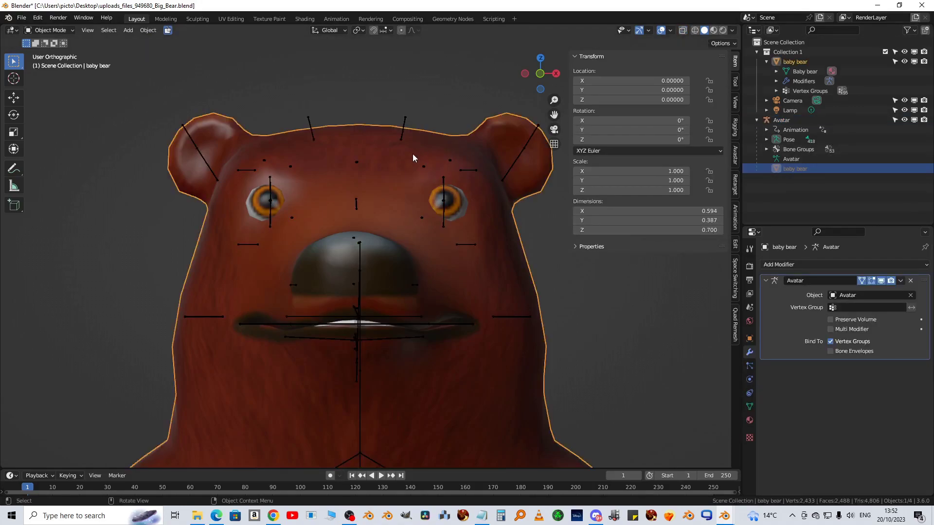
{"action": "key", "text": "Tab"}
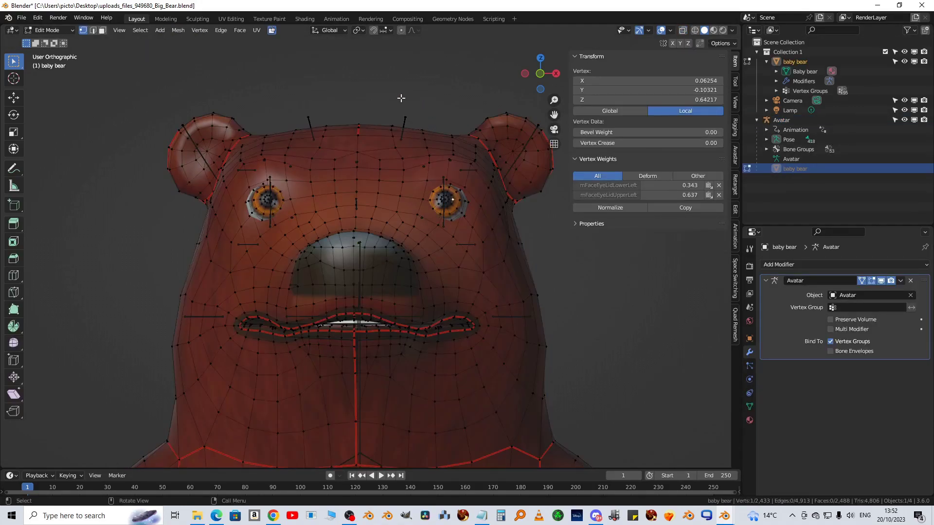
{"action": "left_click", "coordinate": [682, 31]}
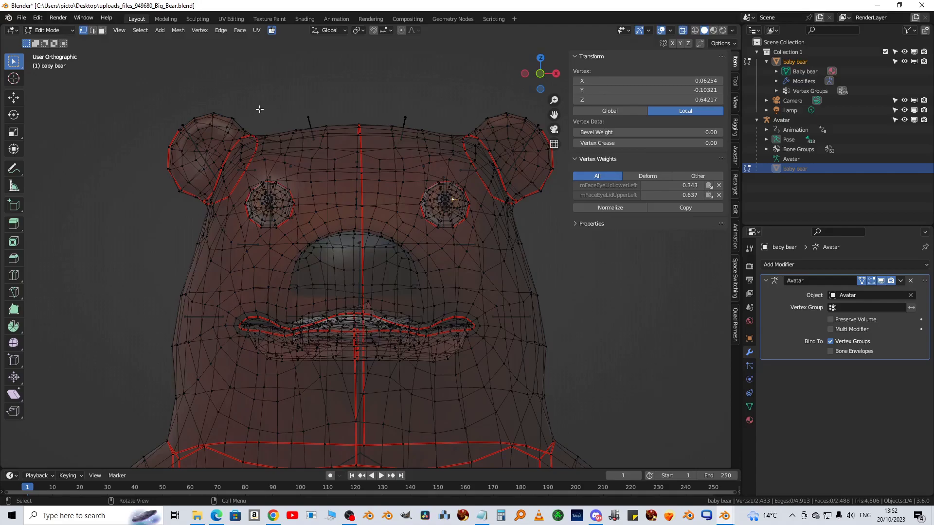
{"action": "key", "text": "b"}
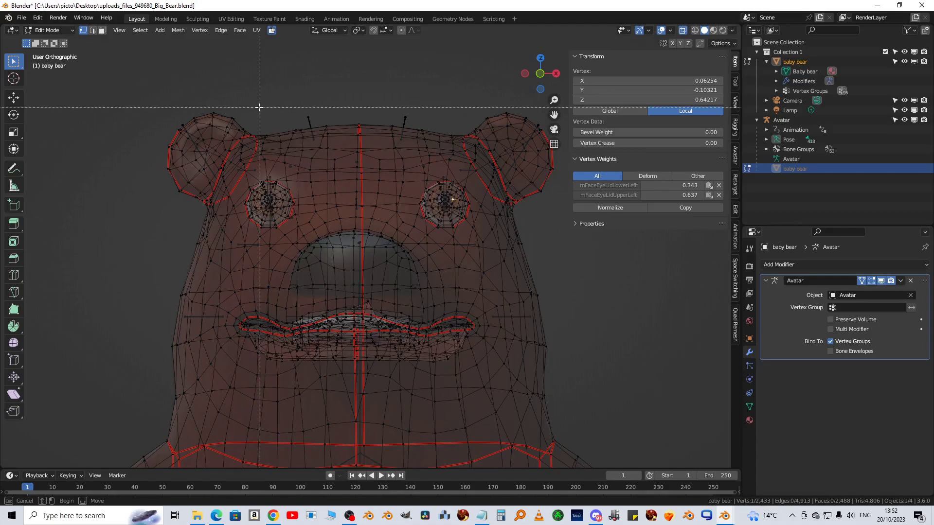
{"action": "left_click_drag", "start_coordinate": [258, 104], "coordinate": [464, 263]}
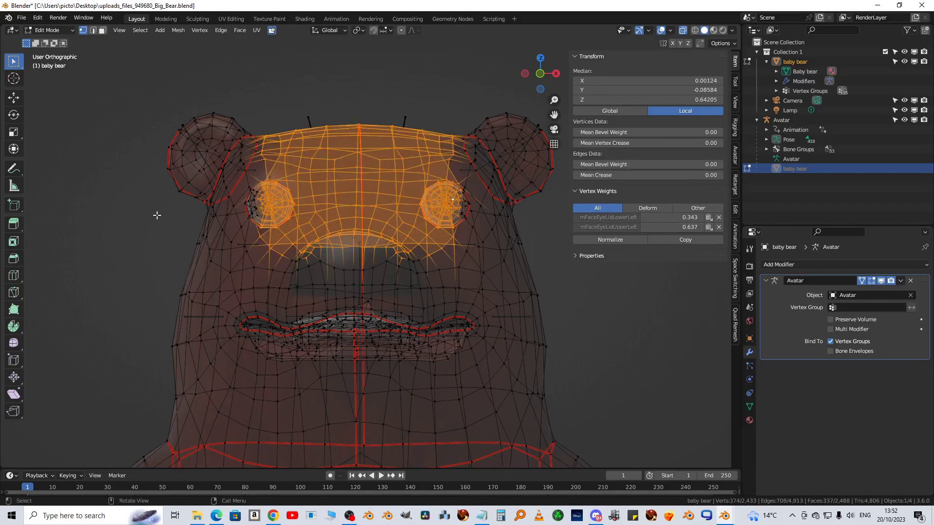
{"action": "key", "text": "b"}
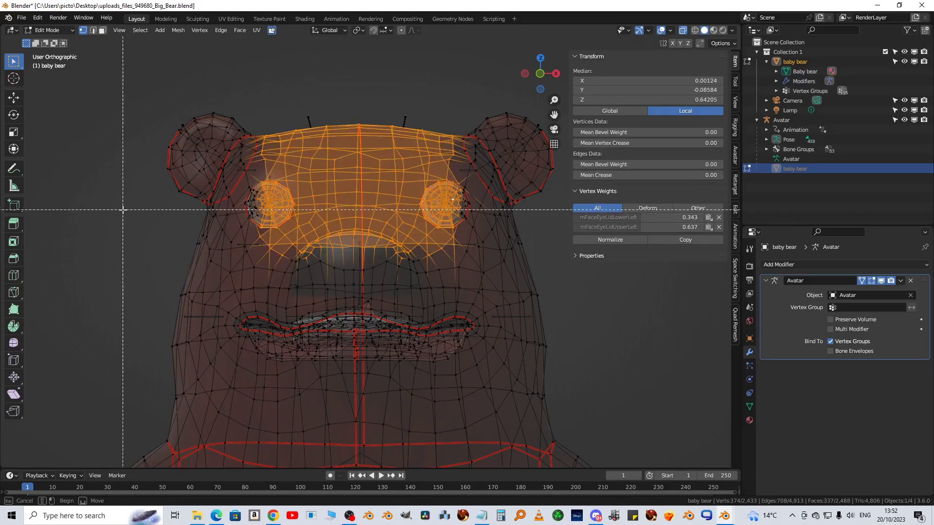
{"action": "left_click_drag", "start_coordinate": [126, 210], "coordinate": [578, 464]}
{"action": "right_click_drag", "start_coordinate": [441, 155], "coordinate": [486, 209], "text": "ctrl"}
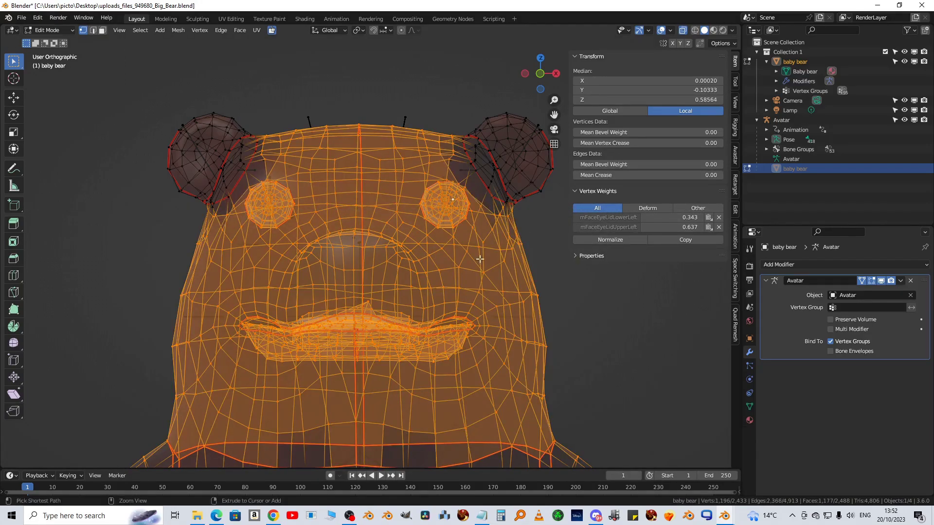
Remove the selected vertices from the mFaceEar1Left, mFaceEar1Right, mFaceEar2Left and mFaceEar2Right vertex groups.
{"action": "left_click", "coordinate": [748, 406]}
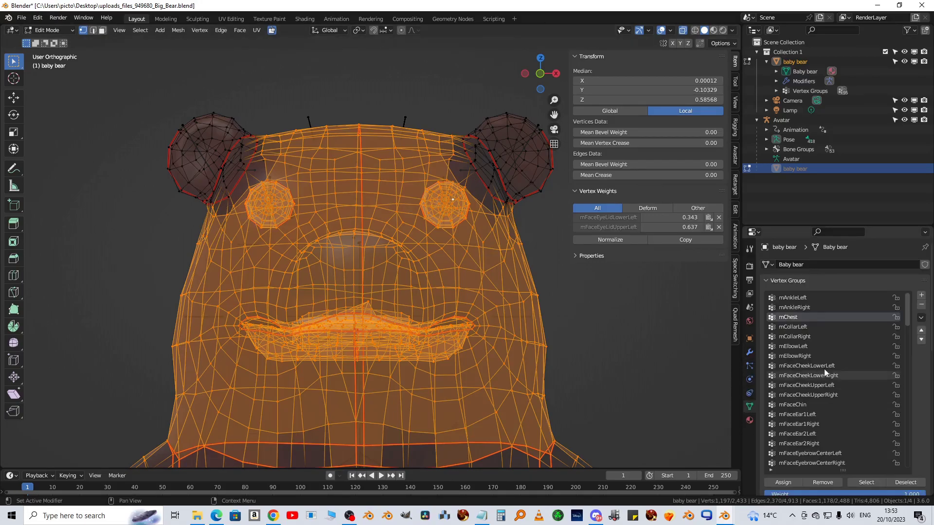
{"action": "left_click", "coordinate": [799, 412]}
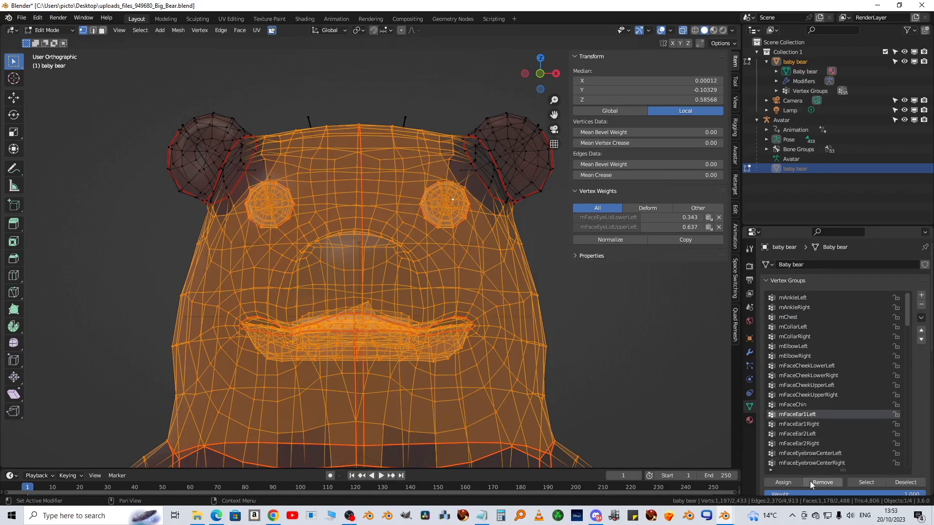
{"action": "left_click", "coordinate": [786, 423]}
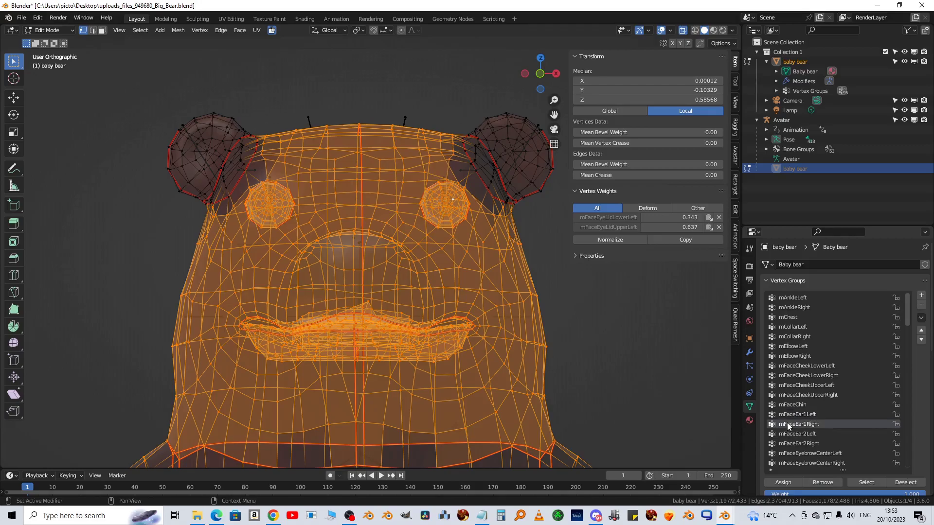
{"action": "left_click", "coordinate": [825, 483]}
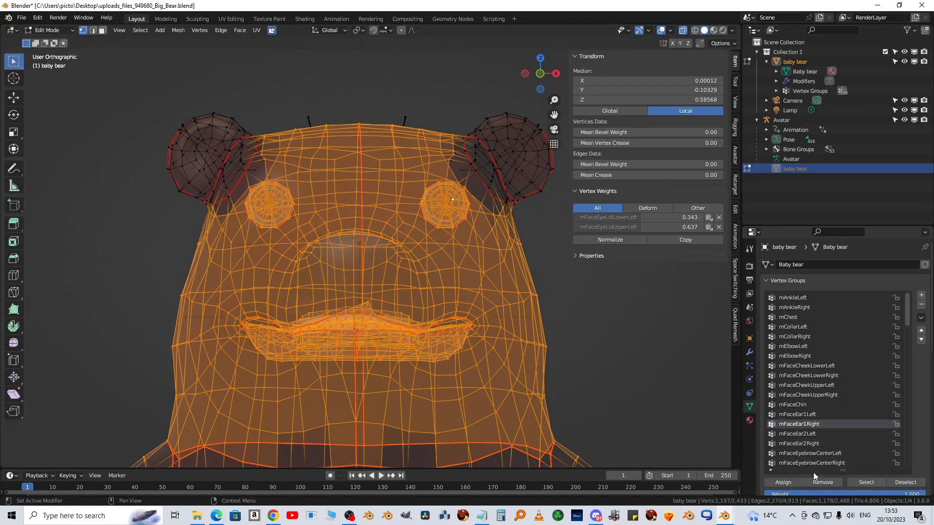
{"action": "left_click", "coordinate": [804, 432]}
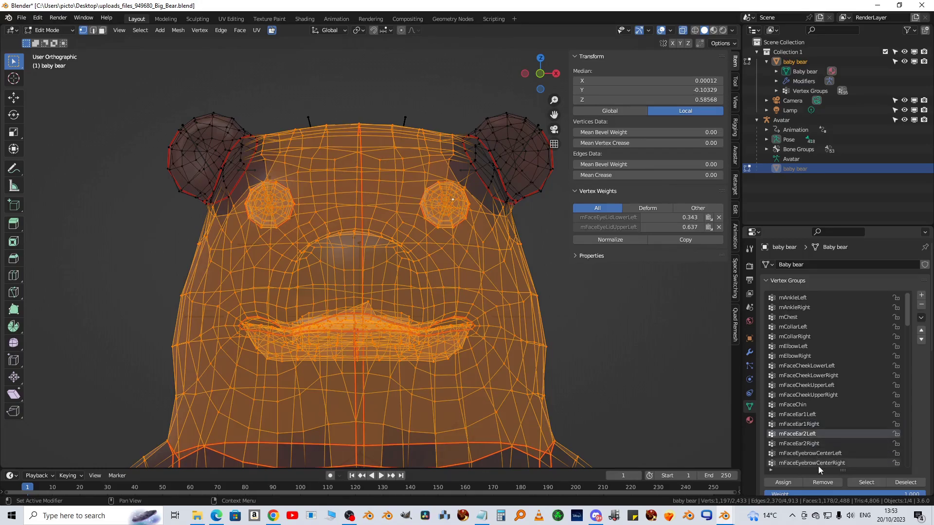
{"action": "left_click", "coordinate": [802, 443]}
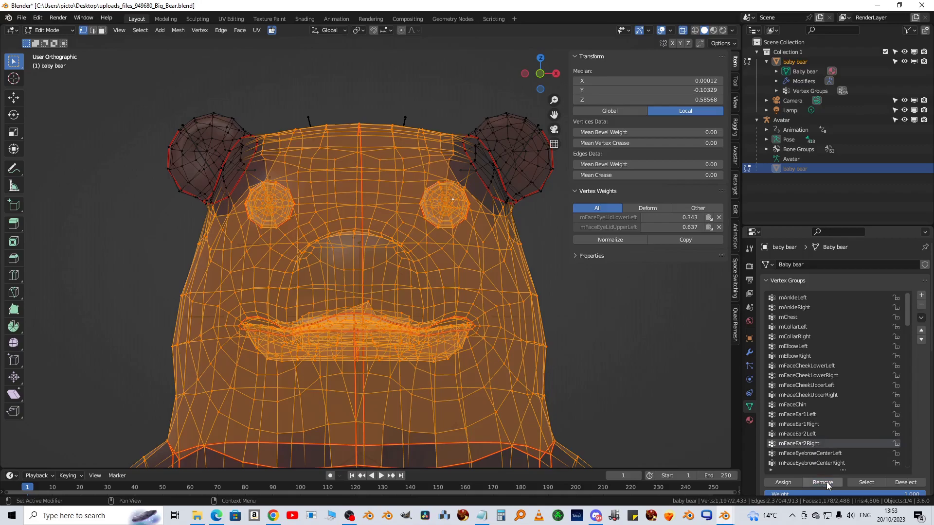
Return to posing the armature with the mesh X-ray off and rotate the FaceEar1Left bone outward by 56°.
{"action": "key", "text": "Tab"}
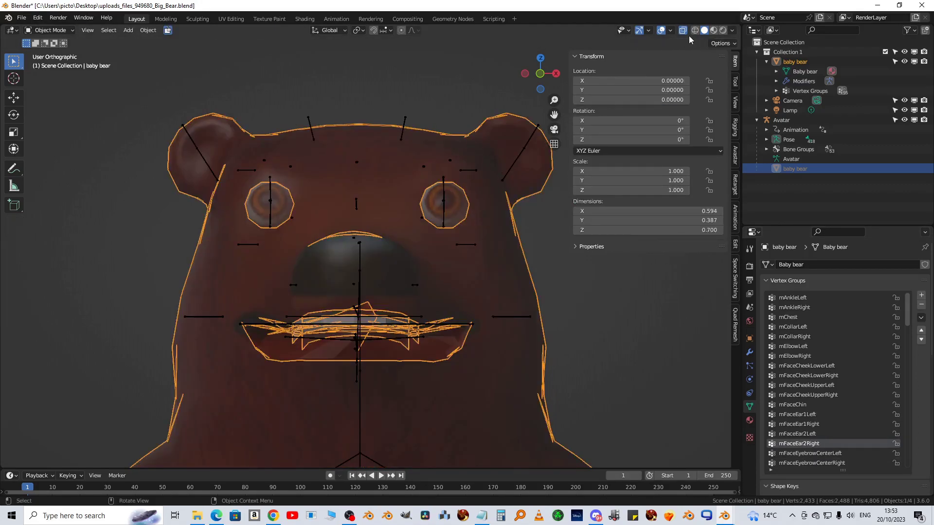
{"action": "key", "text": "alt+z"}
{"action": "left_click", "coordinate": [509, 168]}
{"action": "key", "text": "ctrl+Tab"}
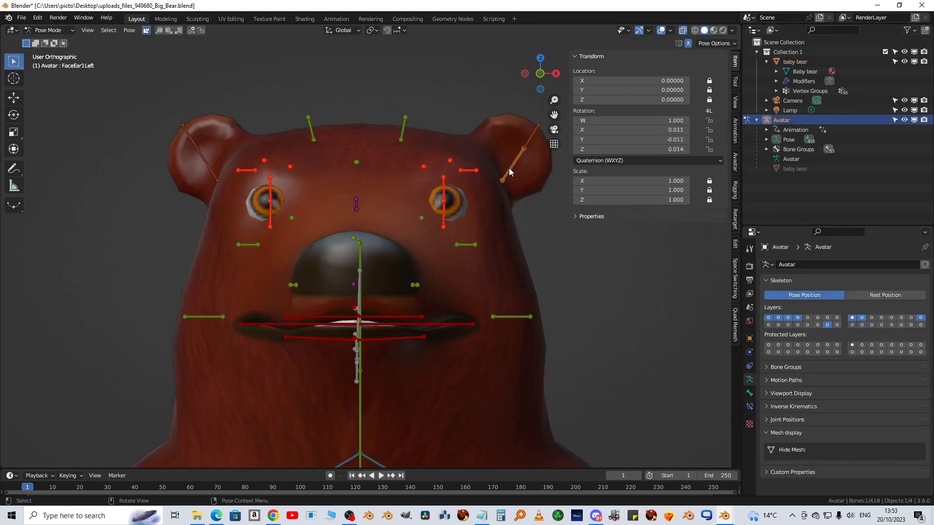
{"action": "key", "text": "r"}
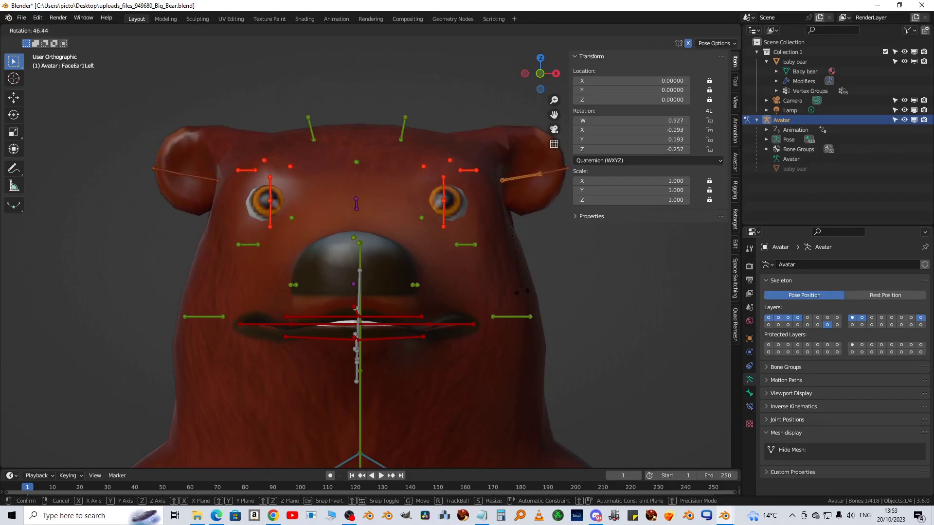
{"action": "left_click", "coordinate": [501, 265]}
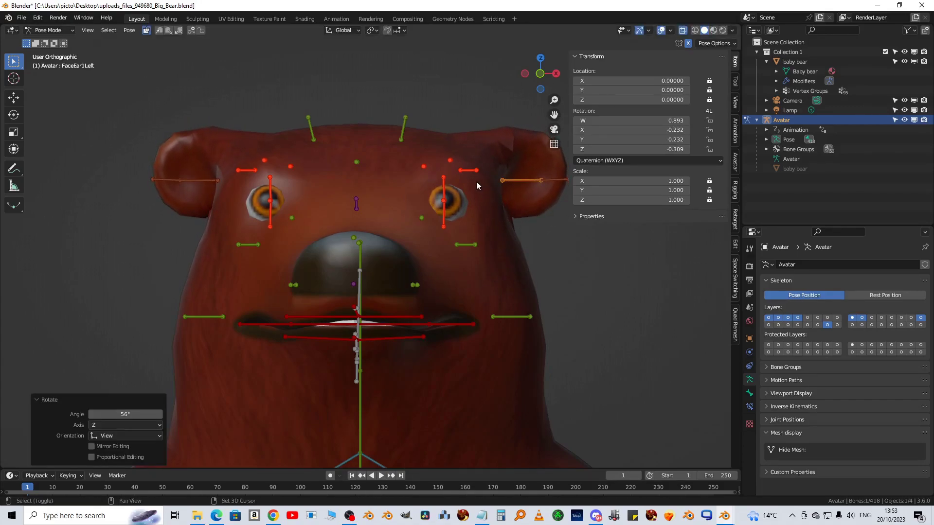
In mesh editing with X mirroring enabled, select the edge loop at the base of the FaceEar1Left ear, excluding its lowest vertices.
{"action": "middle_click_drag", "start_coordinate": [477, 182], "coordinate": [424, 255], "text": "shift"}
{"action": "scroll", "coordinate": [424, 255], "scroll_direction": "up", "scroll_amount": 2}
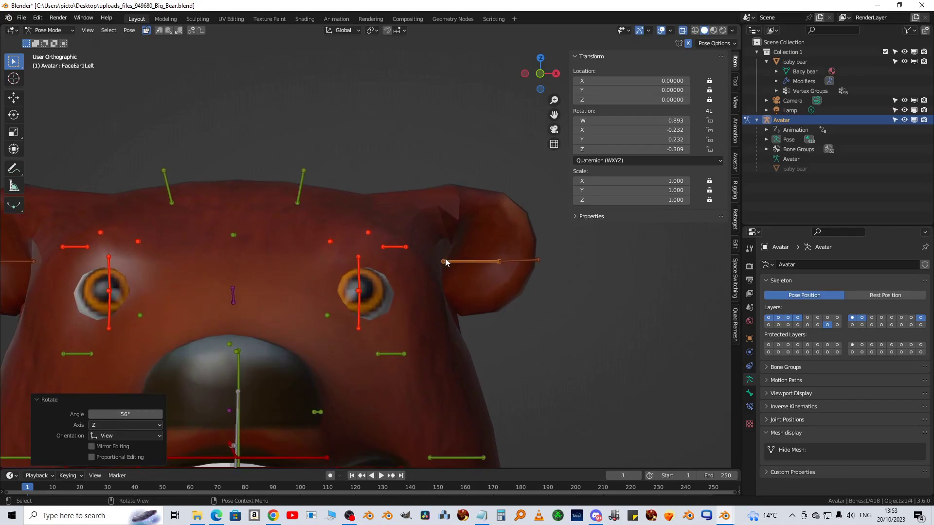
{"action": "left_click", "coordinate": [466, 202]}
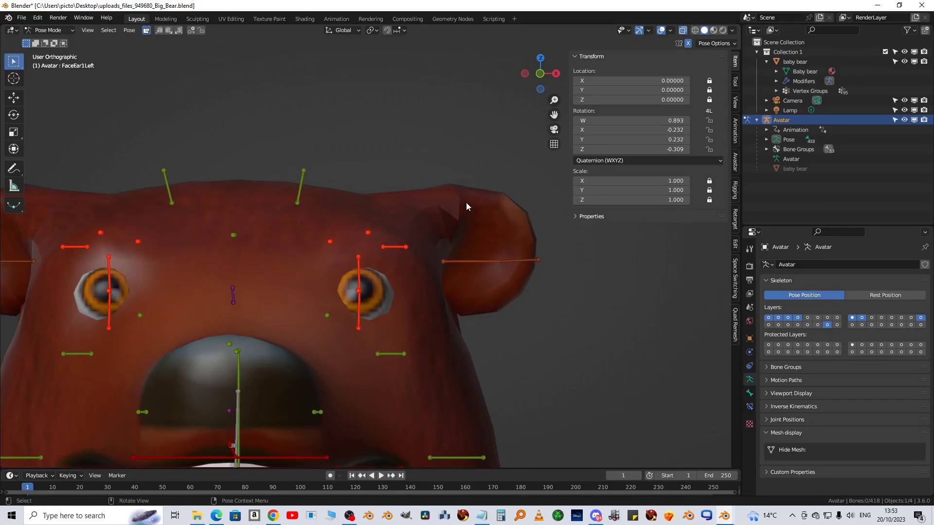
{"action": "left_click", "coordinate": [785, 170]}
{"action": "key", "text": "Tab"}
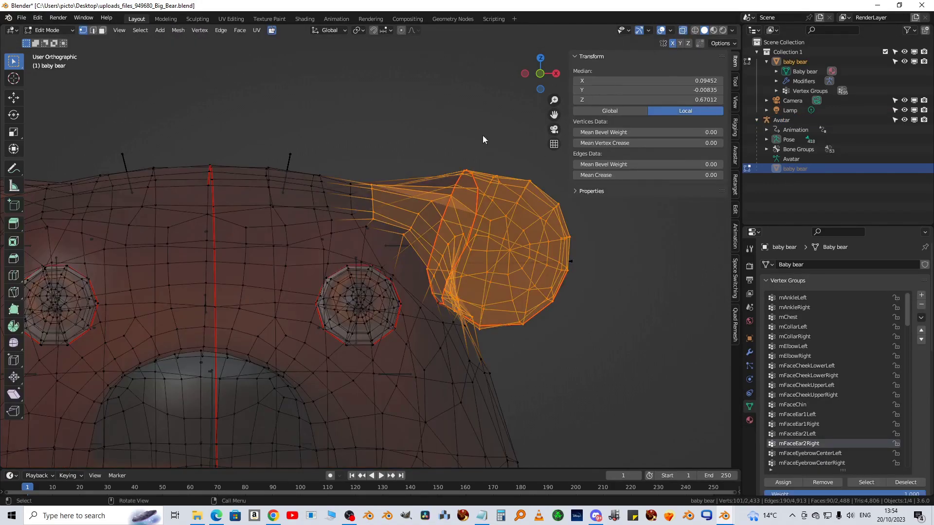
{"action": "left_click", "coordinate": [673, 43]}
{"action": "left_click", "coordinate": [461, 180], "text": "alt"}
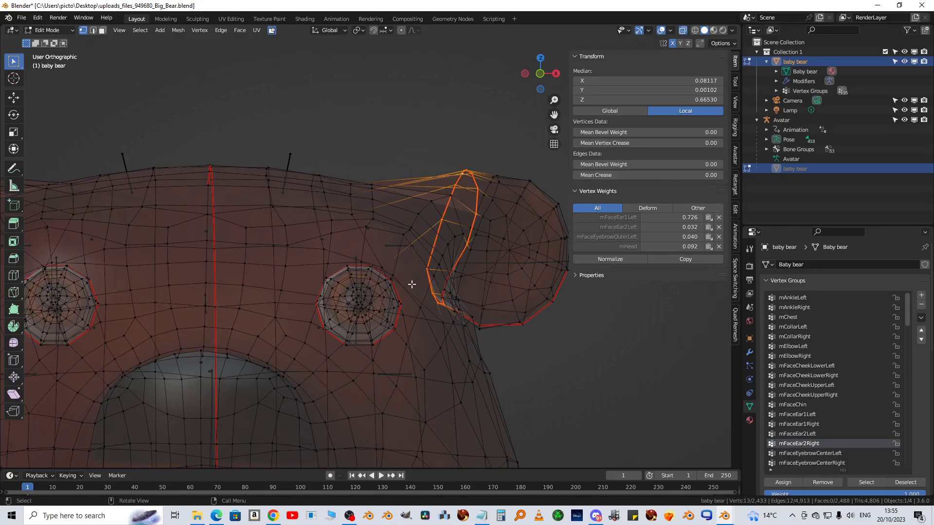
{"action": "key", "text": "b"}
{"action": "left_click_drag", "start_coordinate": [412, 285], "coordinate": [509, 361]}
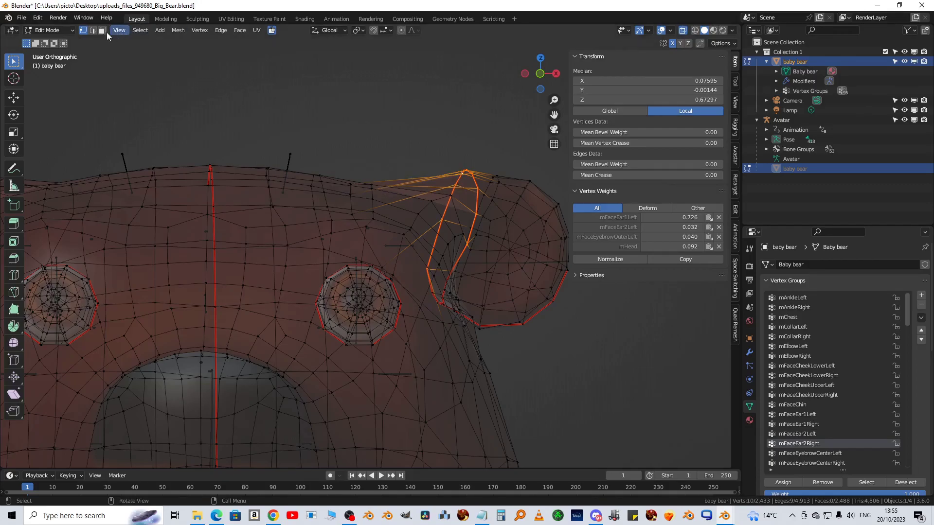
Apply vertex group Levels to mFaceEar1Left on the selected ear-base vertices with a gain of 0.040.
{"action": "left_click", "coordinate": [179, 31]}
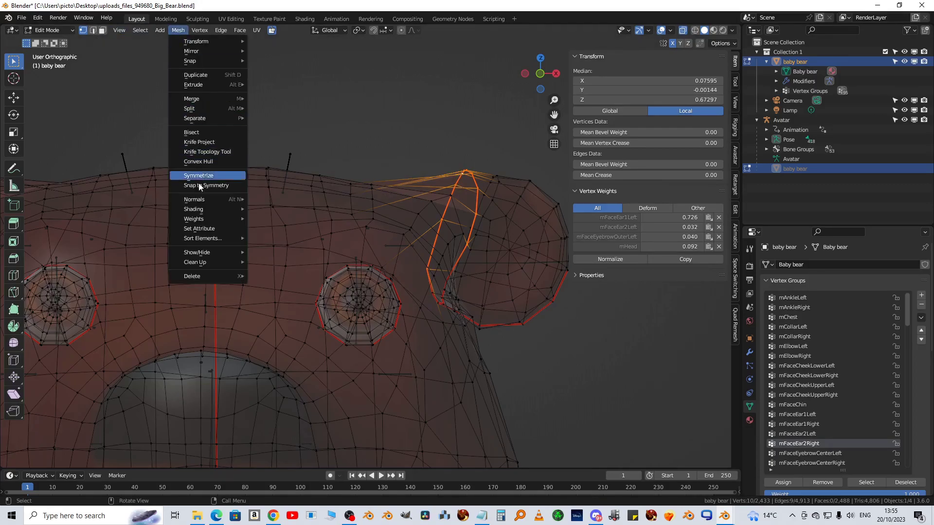
{"action": "mouse_move", "coordinate": [243, 219]}
{"action": "left_click", "coordinate": [271, 286]}
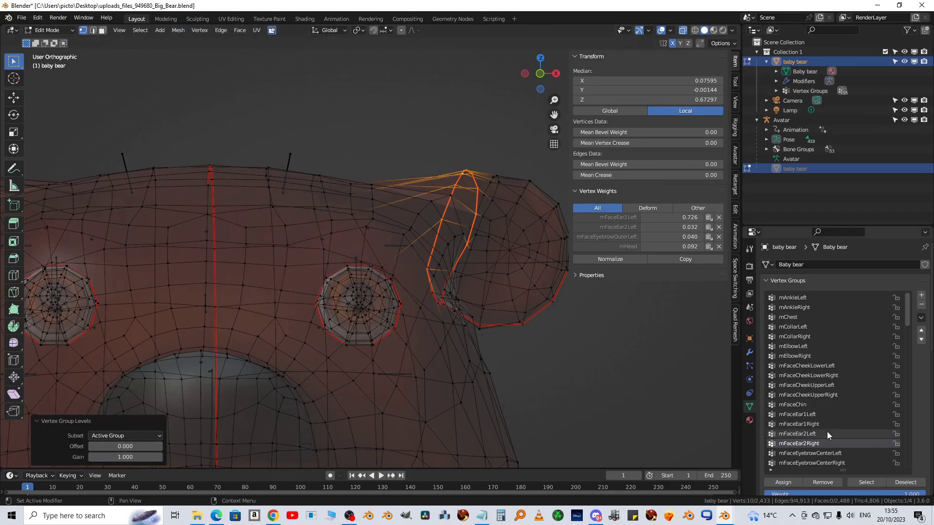
{"action": "left_click", "coordinate": [802, 416]}
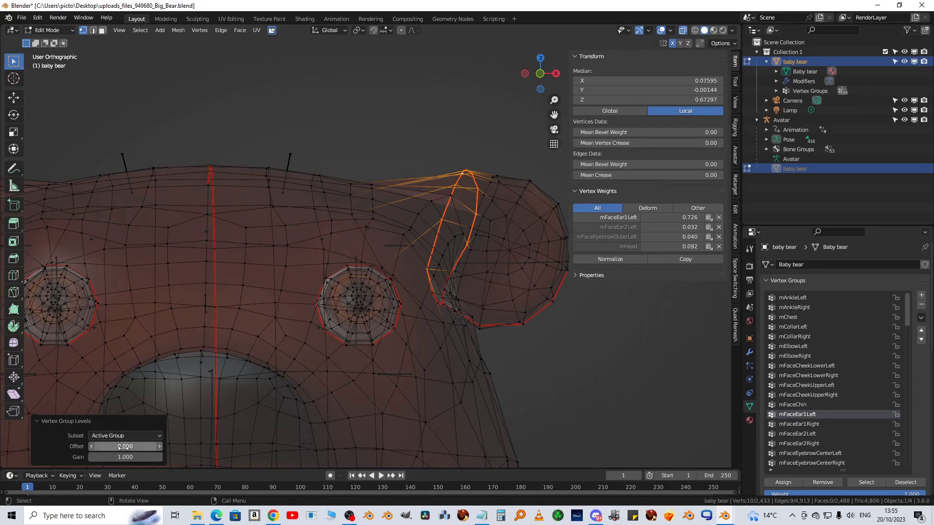
{"action": "mouse_move", "coordinate": [121, 457]}
{"action": "left_mouse_down"}
{"action": "mouse_move", "coordinate": [148, 457]}
{"action": "mouse_move", "coordinate": [106, 457]}
{"action": "left_mouse_up"}
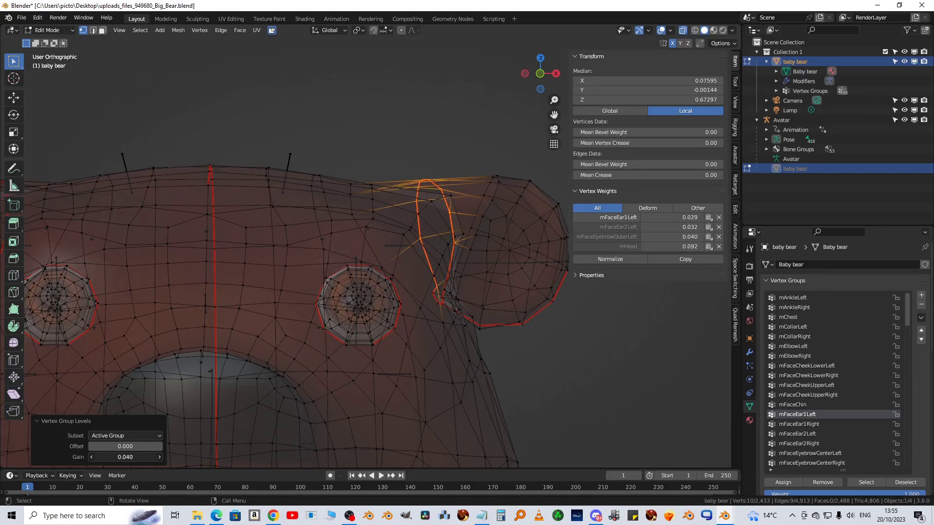
Select the upper part of the next edge loop outward on the same ear and apply Levels to mFaceEar1Left with gain 0.250.
{"action": "left_click", "coordinate": [495, 197], "text": "alt"}
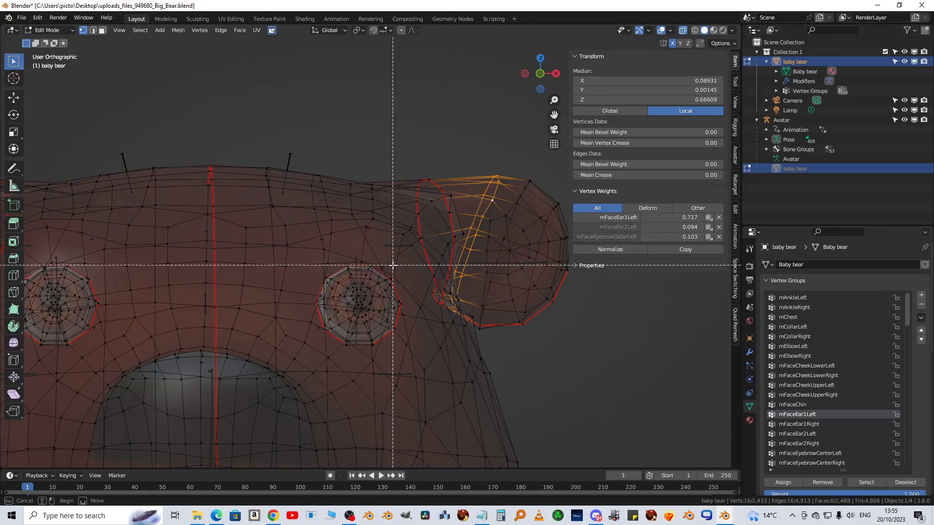
{"action": "left_click_drag", "start_coordinate": [393, 265], "coordinate": [547, 354], "text": "ctrl"}
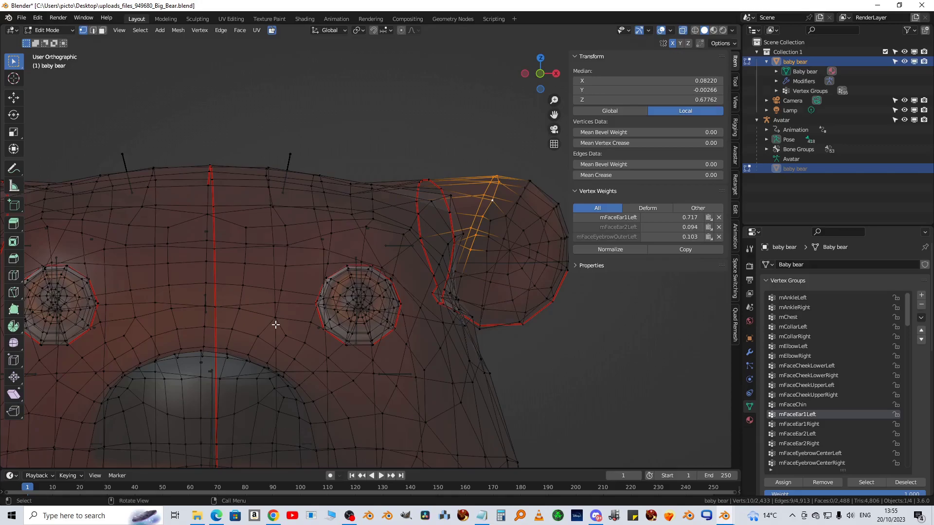
{"action": "key", "text": "q"}
{"action": "left_click", "coordinate": [267, 343]}
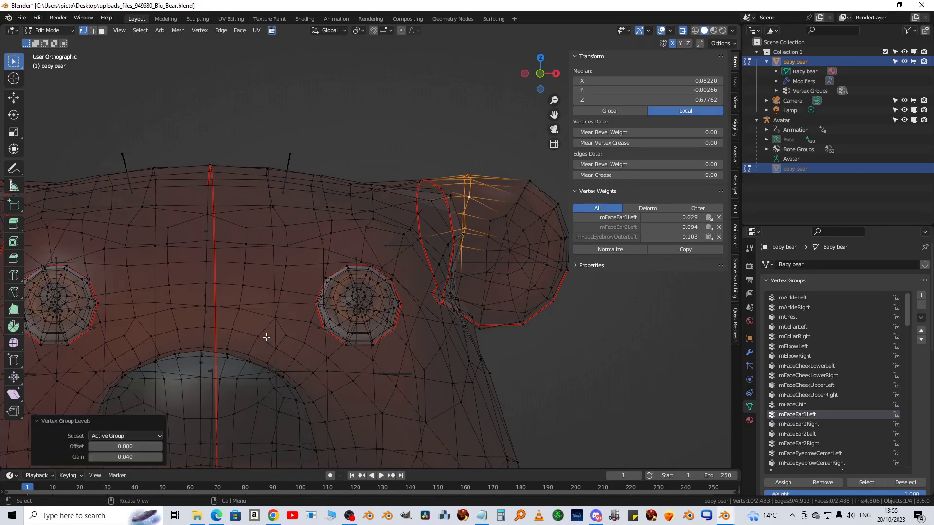
{"action": "mouse_move", "coordinate": [145, 457]}
{"action": "left_mouse_down"}
{"action": "mouse_move", "coordinate": [125, 457]}
{"action": "mouse_move", "coordinate": [136, 457]}
{"action": "left_mouse_up"}
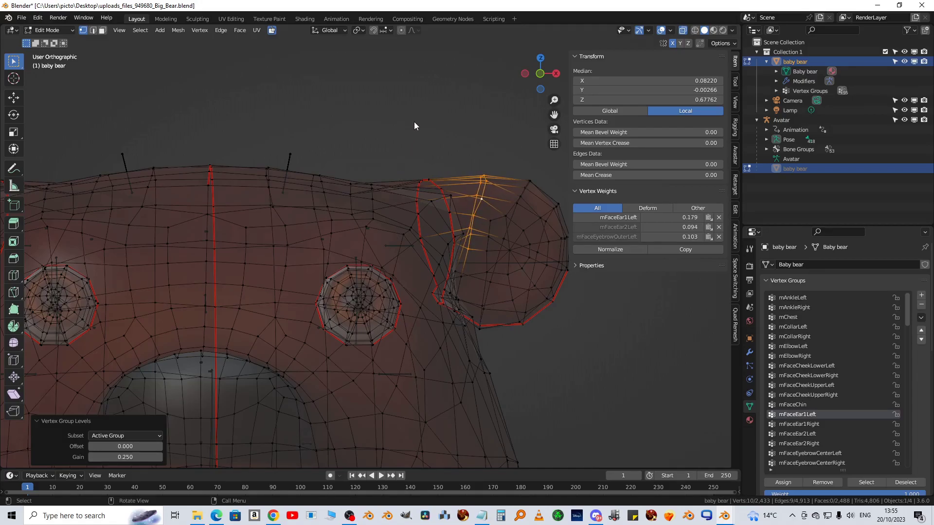
Deselect all vertices, return the bear mesh to Object Mode and turn off X-ray.
{"action": "key", "text": "alt+a"}
{"action": "key", "text": "Tab"}
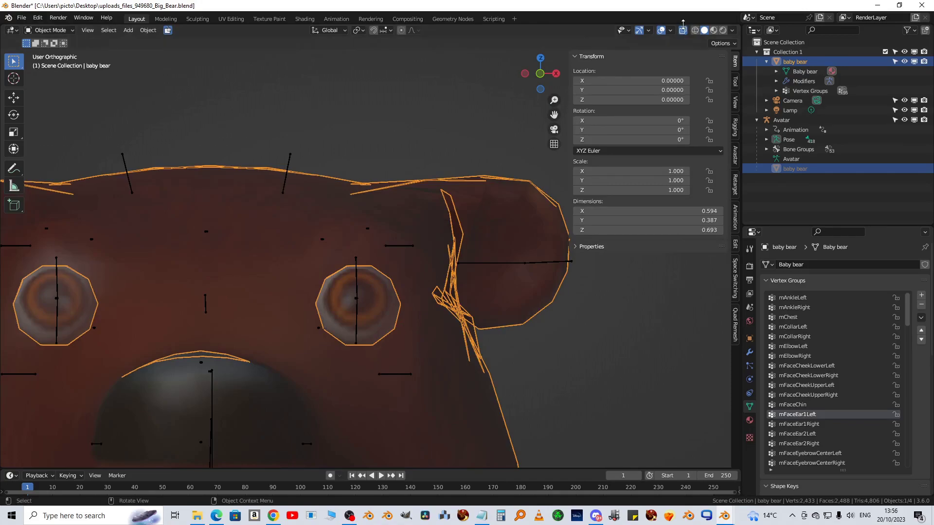
{"action": "left_click", "coordinate": [682, 30]}
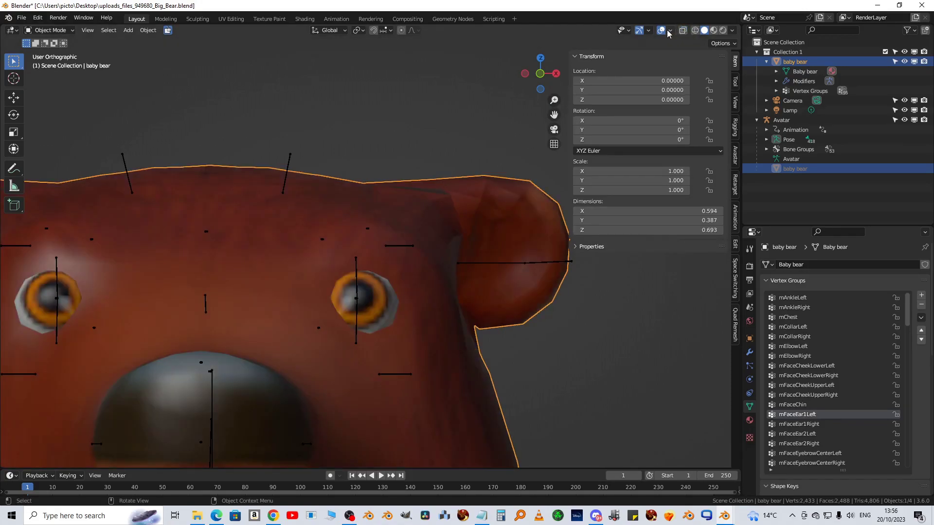
Pose the Avatar armature, rotate the FaceEar1Left bone to test the mirrored ear deformation, and clear its rotation.
{"action": "left_click", "coordinate": [477, 263]}
{"action": "key", "text": "ctrl+Tab"}
{"action": "scroll", "coordinate": [559, 323], "scroll_direction": "down", "scroll_amount": 3}
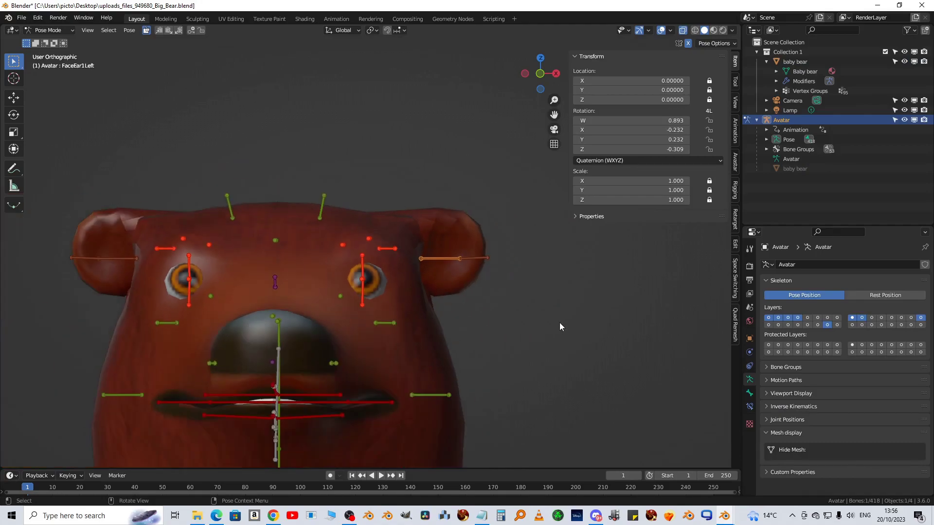
{"action": "key", "text": "r"}
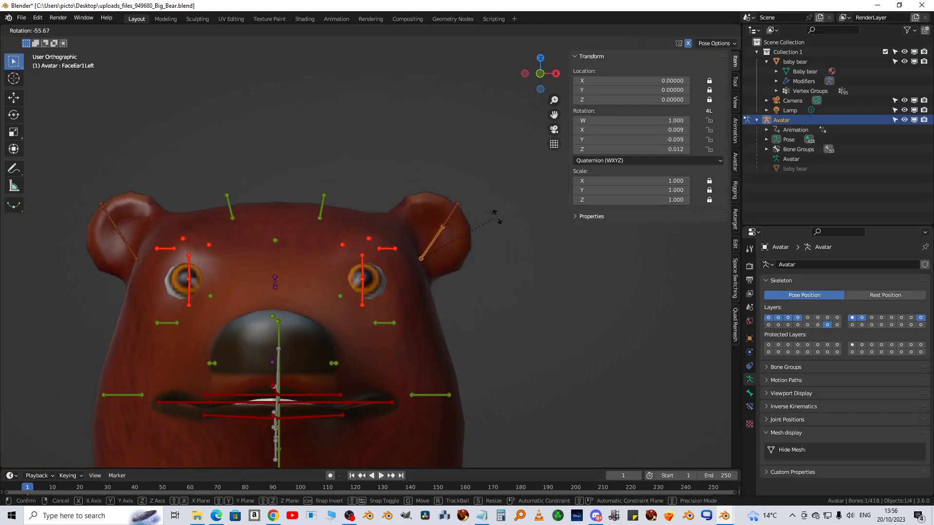
{"action": "left_click", "coordinate": [513, 268]}
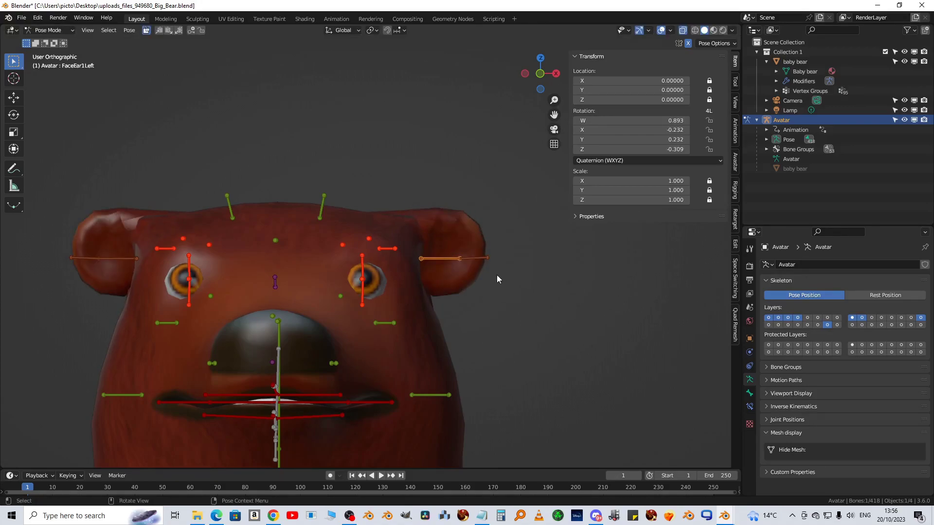
{"action": "key", "text": "alt+r"}
{"action": "middle_click_drag", "start_coordinate": [406, 298], "coordinate": [442, 204], "text": "shift"}
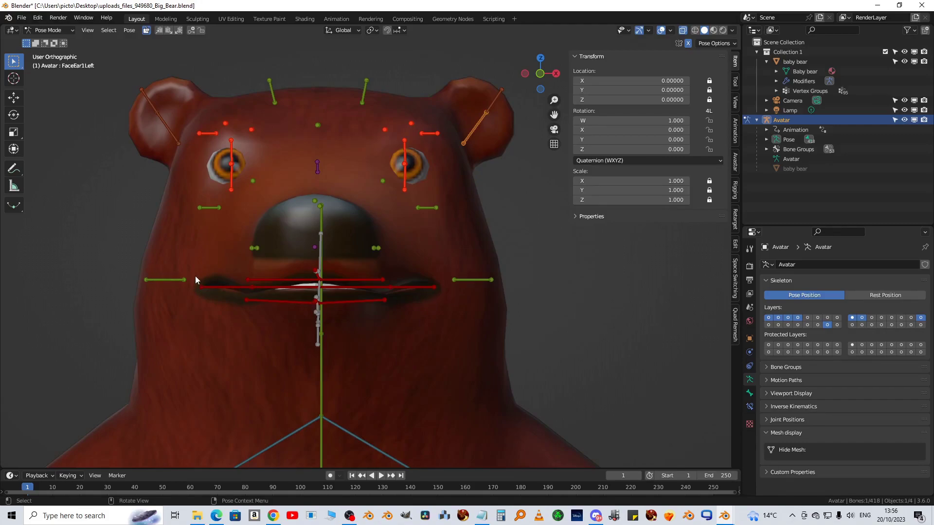
In right side view, rotate the FaceJaw bone by about -15.6° to open the mouth and inspect the teeth.
{"action": "key", "text": "KP_3"}
{"action": "left_click", "coordinate": [323, 293]}
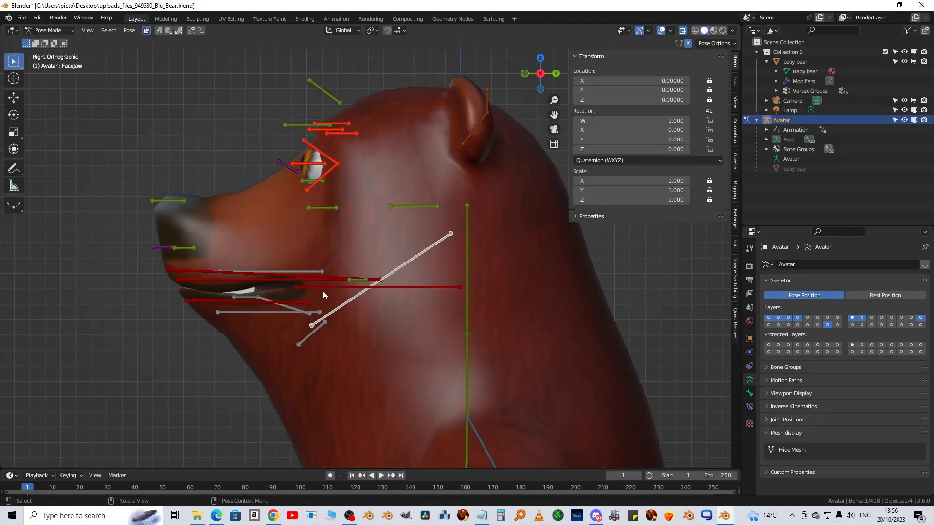
{"action": "key", "text": "r"}
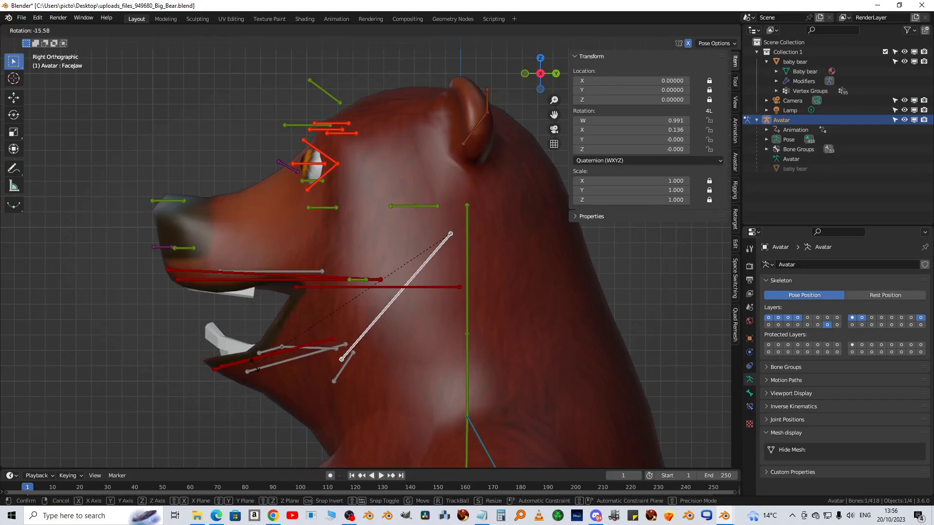
{"action": "left_click", "coordinate": [270, 334]}
{"action": "middle_click_drag", "start_coordinate": [268, 336], "coordinate": [267, 255]}
{"action": "scroll", "coordinate": [296, 267], "scroll_direction": "up", "scroll_amount": 5}
{"action": "scroll", "coordinate": [287, 282], "scroll_direction": "down", "scroll_amount": 5}
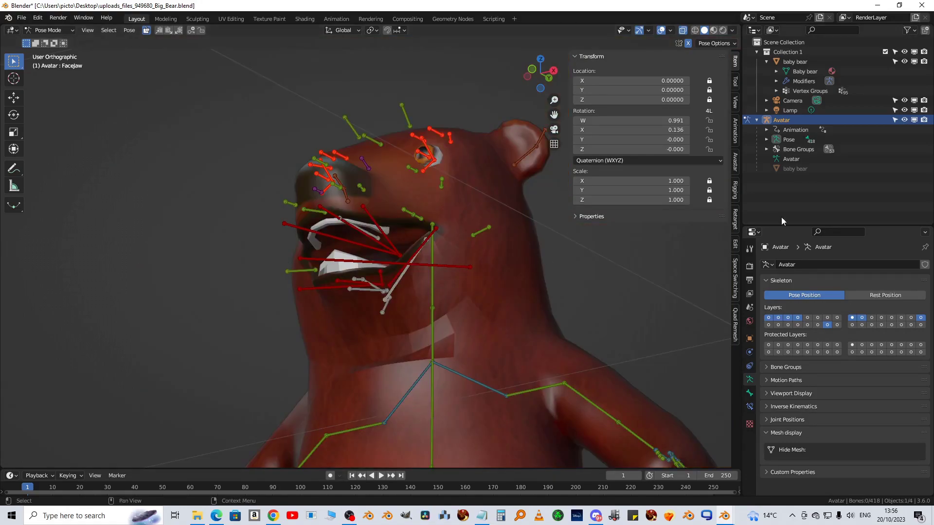
In Edit Mode on the baby bear mesh, check vertex weights at the lower teeth and select all lower-teeth vertices.
{"action": "left_click", "coordinate": [802, 168]}
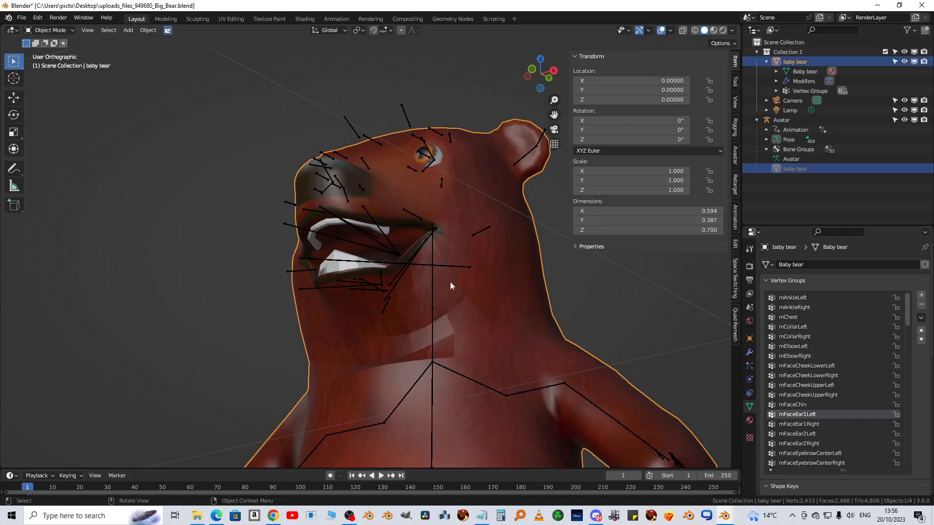
{"action": "scroll", "coordinate": [450, 282], "scroll_direction": "up", "scroll_amount": 5}
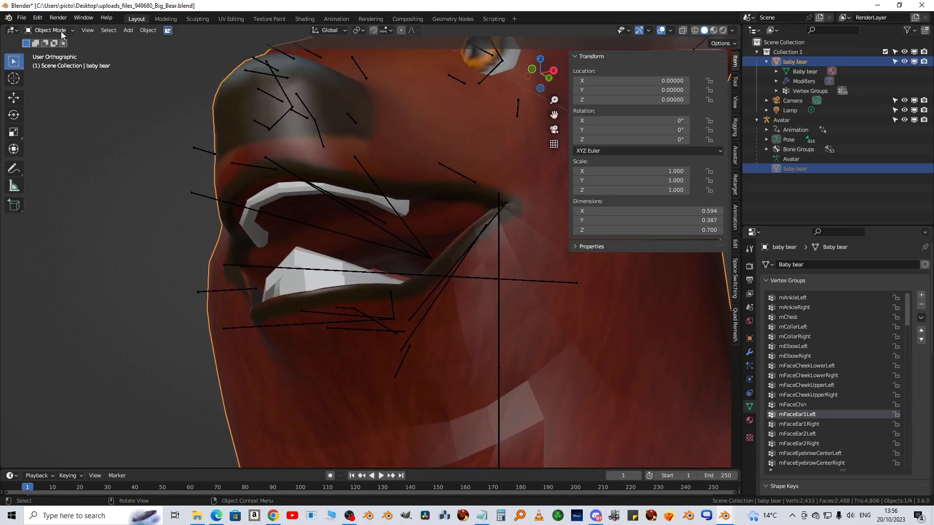
{"action": "left_click", "coordinate": [61, 32]}
{"action": "left_click", "coordinate": [61, 53]}
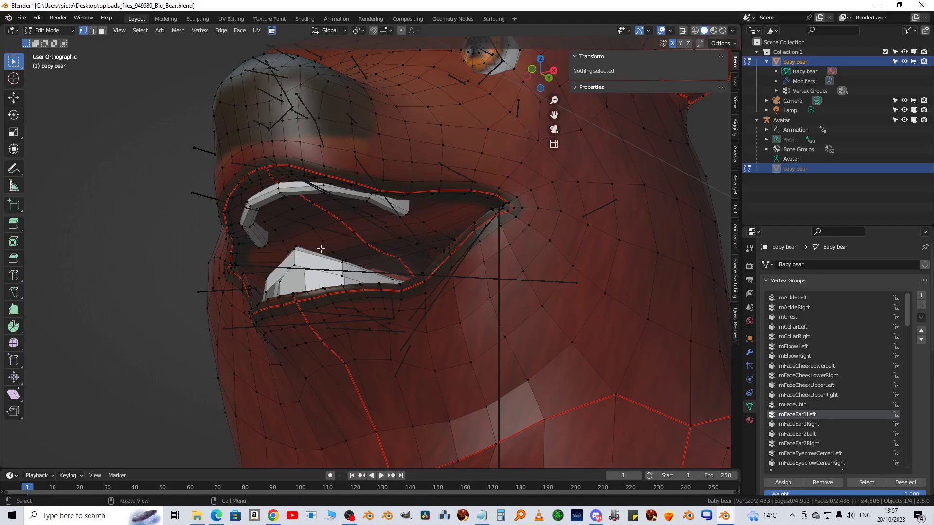
{"action": "left_click", "coordinate": [339, 240]}
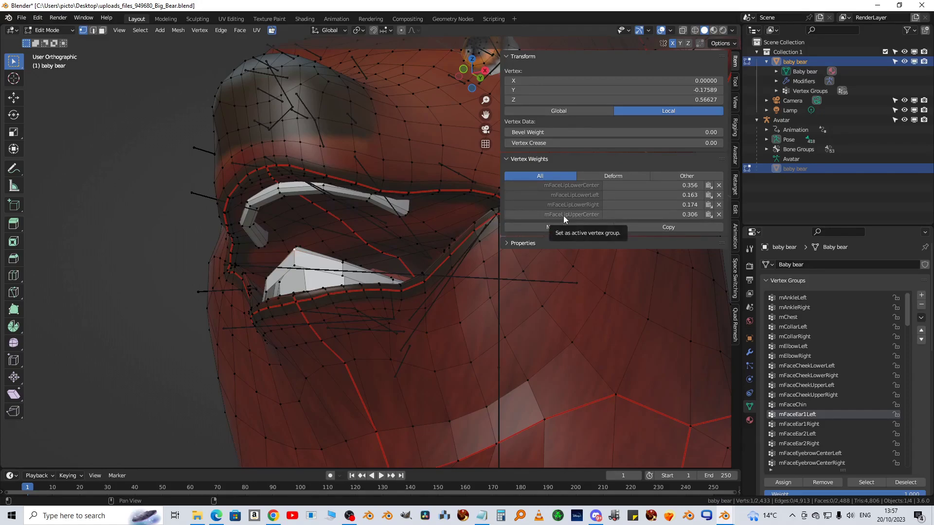
{"action": "left_click", "coordinate": [296, 251]}
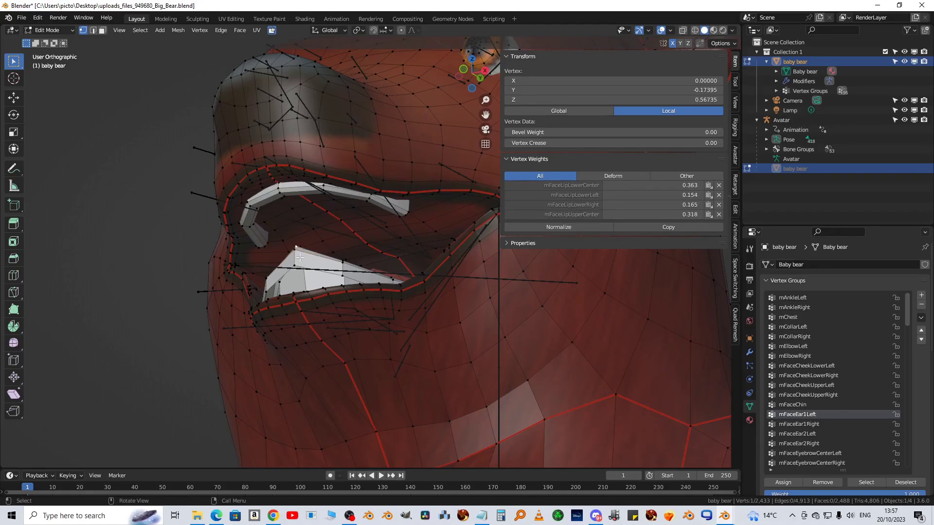
{"action": "left_click", "coordinate": [295, 266]}
{"action": "middle_click_drag", "start_coordinate": [310, 225], "coordinate": [310, 255]}
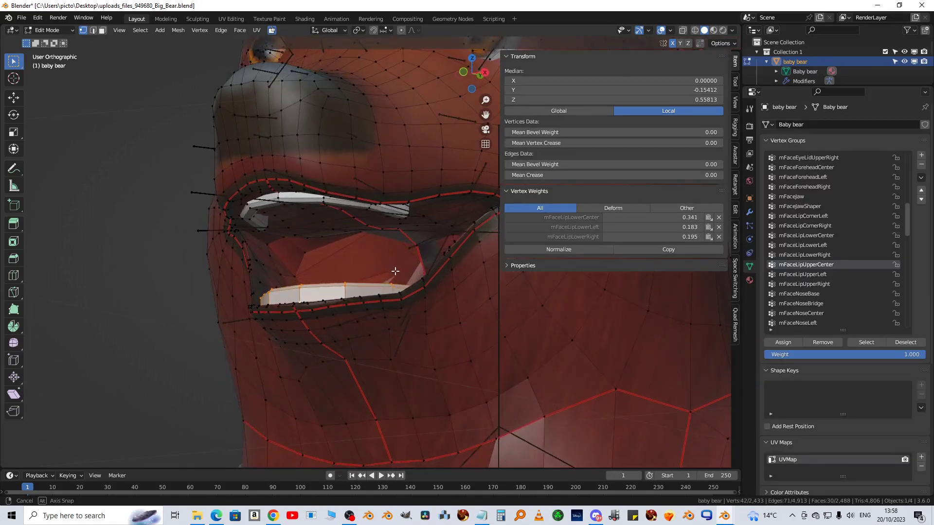
{"action": "middle_click_drag", "start_coordinate": [392, 271], "coordinate": [379, 277]}
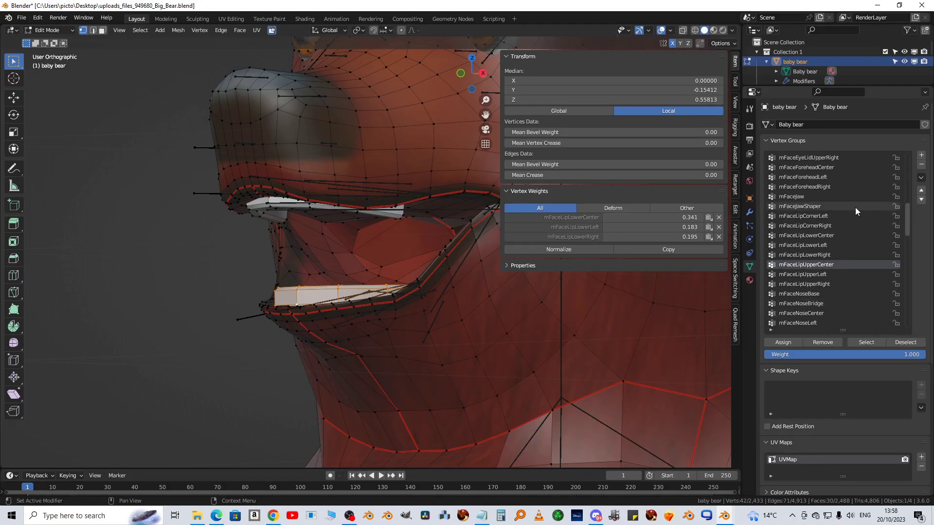
Assign the lower teeth to mFaceTeethLower with weight 1.000 and remove them from mFaceLipLowerLeft, mFaceLipLowerCenter and mFaceLipLowerRight.
{"action": "scroll", "coordinate": [855, 208], "scroll_direction": "down", "scroll_amount": 9, "text": "ctrl"}
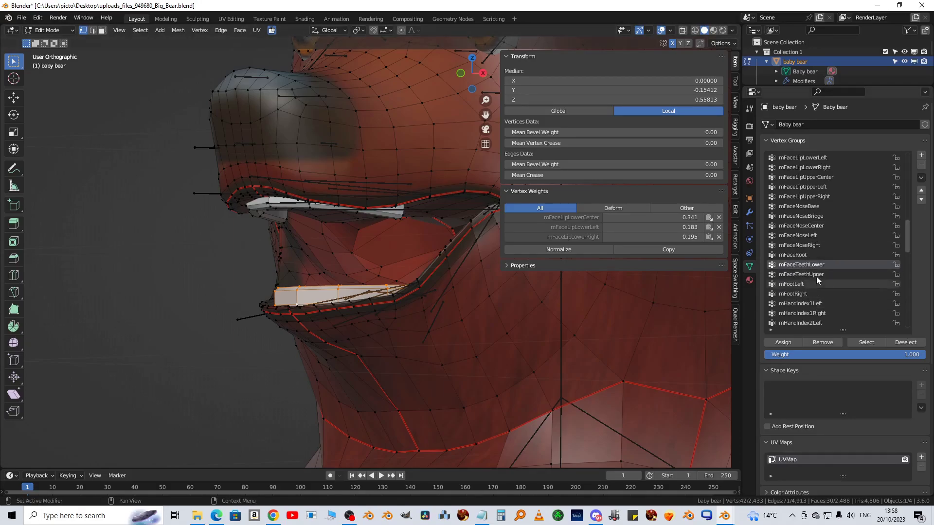
{"action": "left_click", "coordinate": [782, 340]}
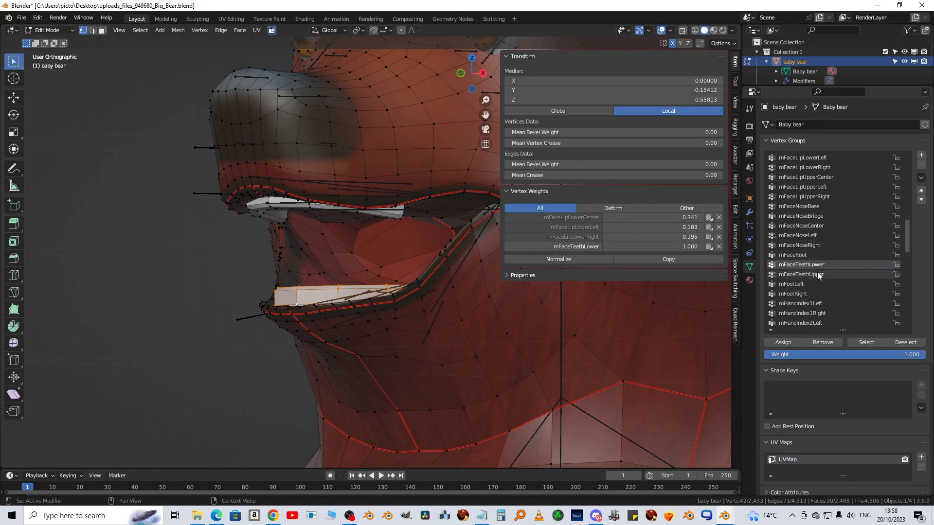
{"action": "scroll", "coordinate": [830, 247], "scroll_direction": "up", "scroll_amount": 5}
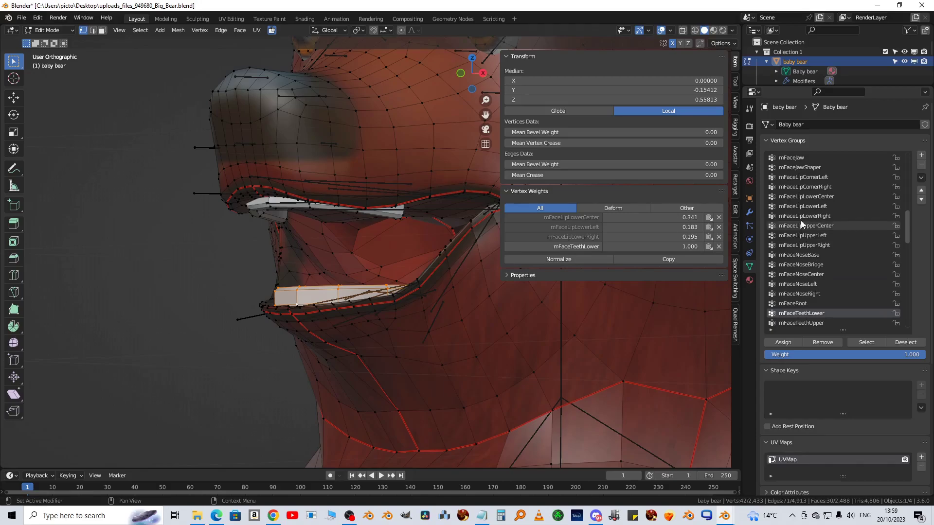
{"action": "left_click", "coordinate": [801, 207]}
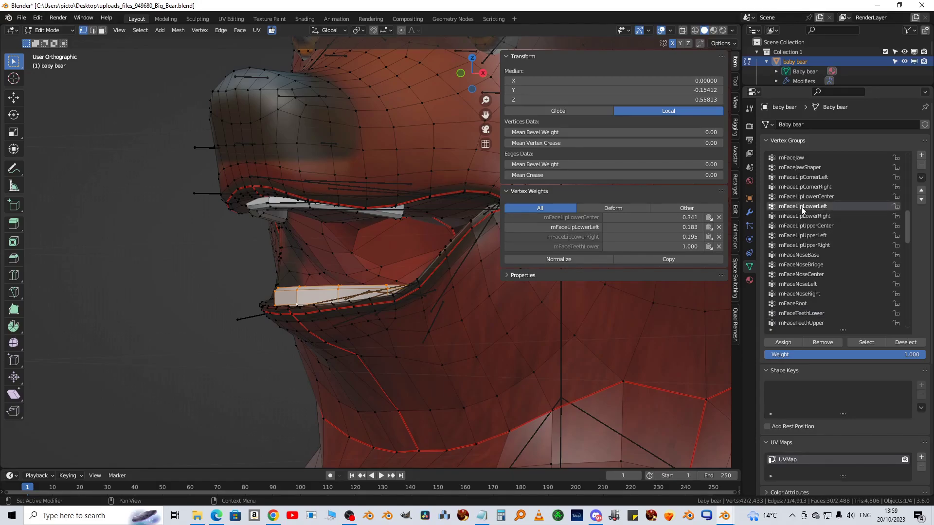
{"action": "left_click", "coordinate": [814, 343]}
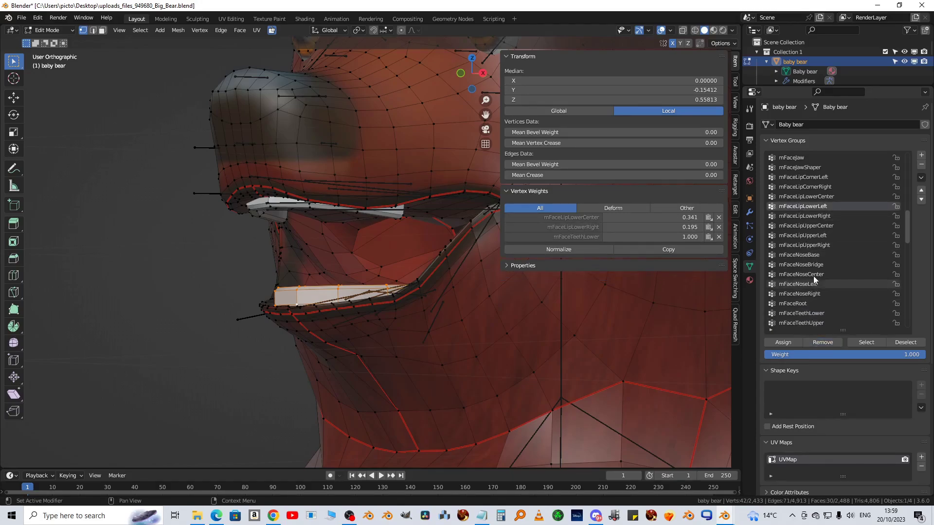
{"action": "left_click", "coordinate": [796, 199]}
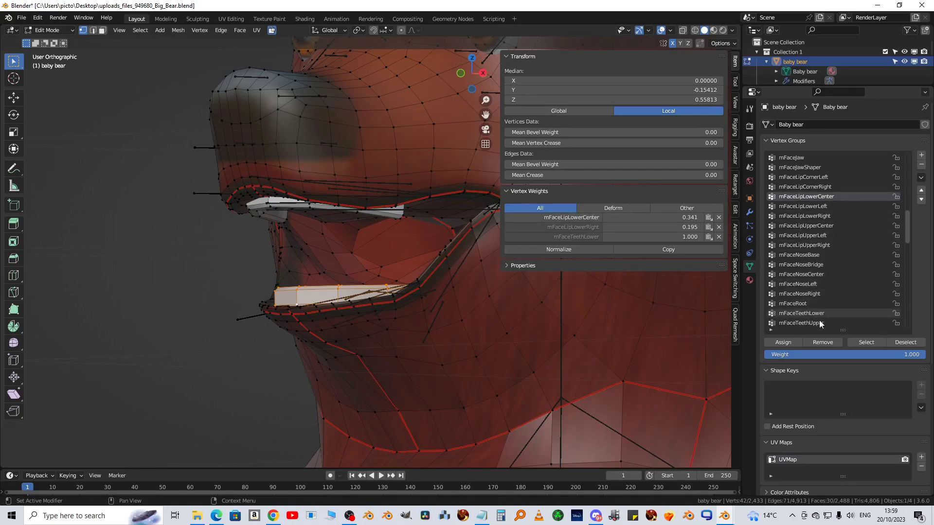
{"action": "left_click", "coordinate": [822, 342]}
{"action": "left_click", "coordinate": [807, 215]}
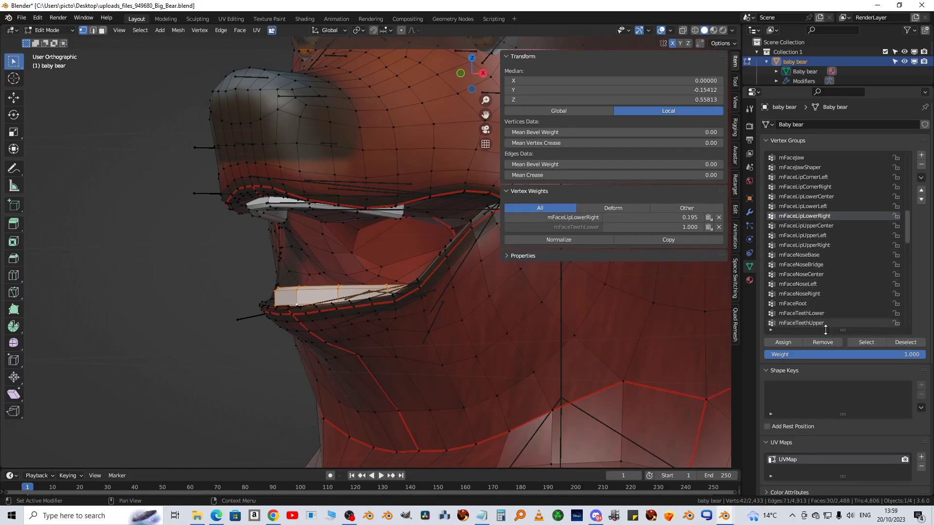
{"action": "left_click", "coordinate": [822, 342]}
Return to posing the Avatar armature and rotate the FaceJaw bone in right side view to W 0.988, X 0.155.
{"action": "middle_click_drag", "start_coordinate": [423, 291], "coordinate": [375, 261]}
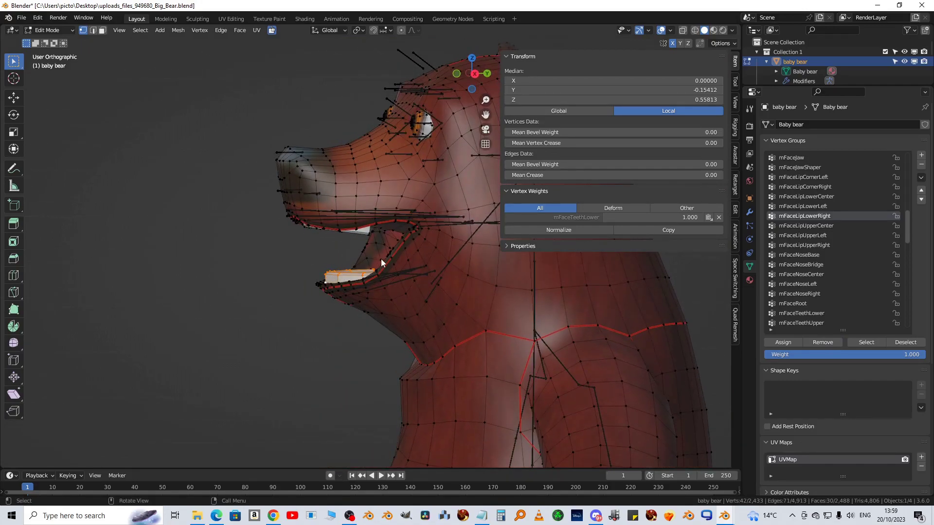
{"action": "key", "text": "Tab"}
{"action": "left_click", "coordinate": [470, 240]}
{"action": "key", "text": "ctrl+Tab"}
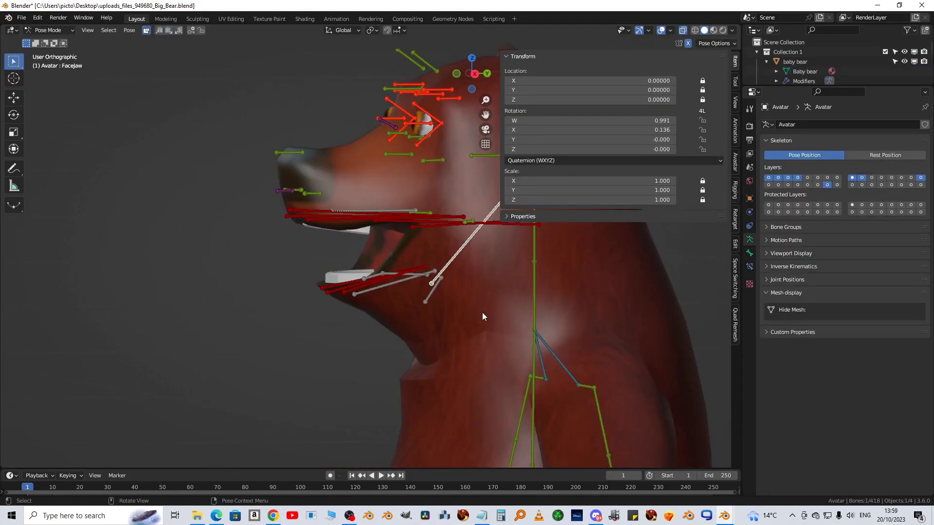
{"action": "key", "text": "KP_3"}
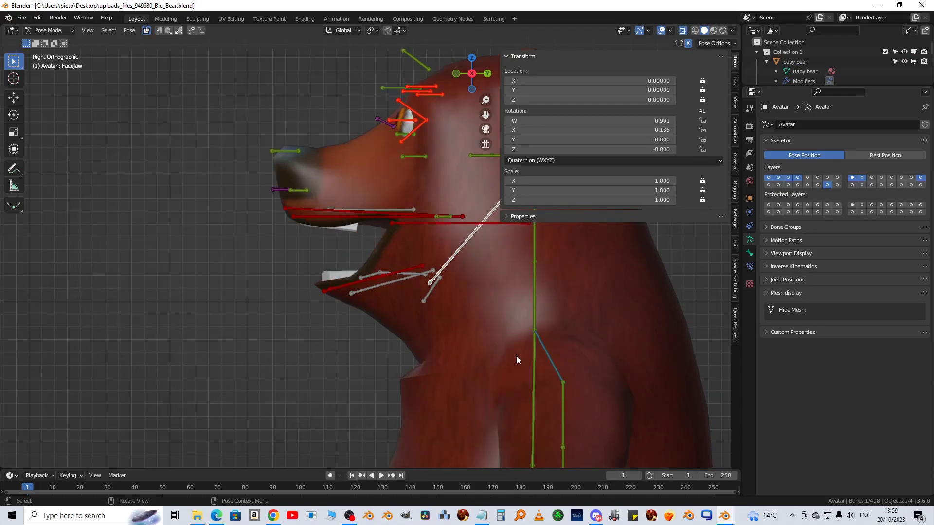
{"action": "key", "text": "r"}
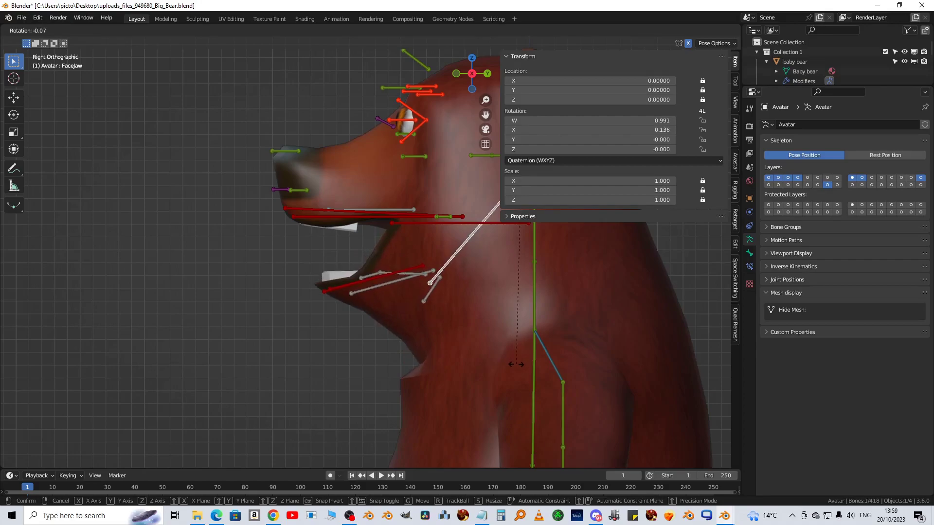
{"action": "left_click", "coordinate": [428, 385]}
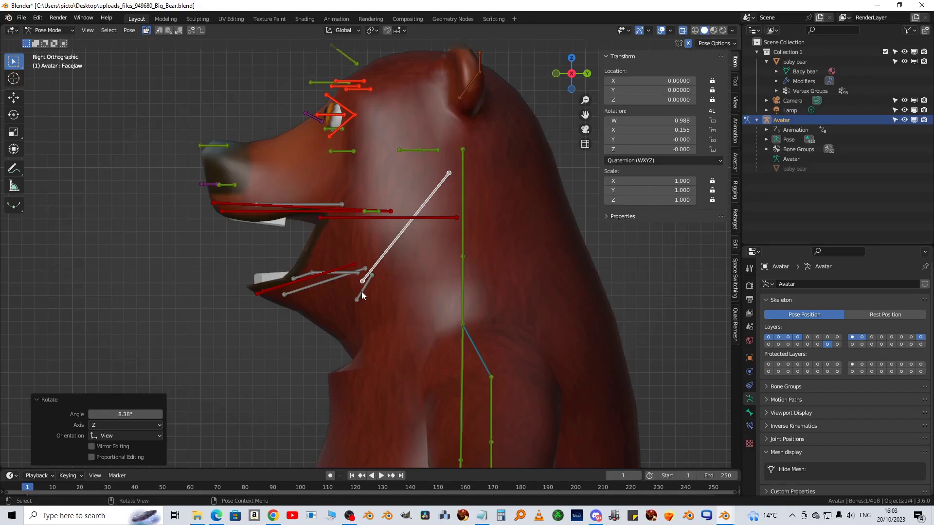
Open the baby bear mesh in Edit Mode and select the protruding mouth-lining vertex below the upper teeth to check its weights.
{"action": "middle_click_drag", "start_coordinate": [277, 267], "coordinate": [421, 265]}
{"action": "scroll", "coordinate": [405, 275], "scroll_direction": "up", "scroll_amount": 5}
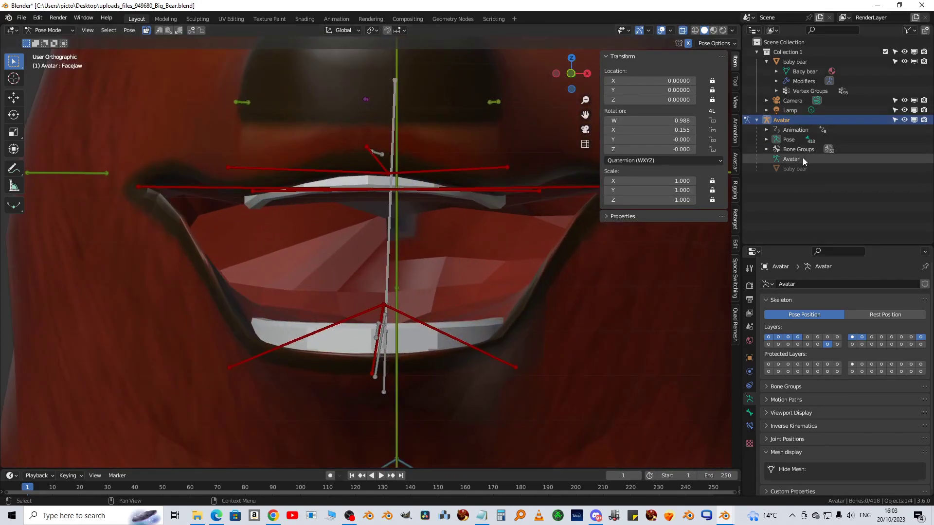
{"action": "left_click", "coordinate": [795, 168]}
{"action": "left_click", "coordinate": [48, 30]}
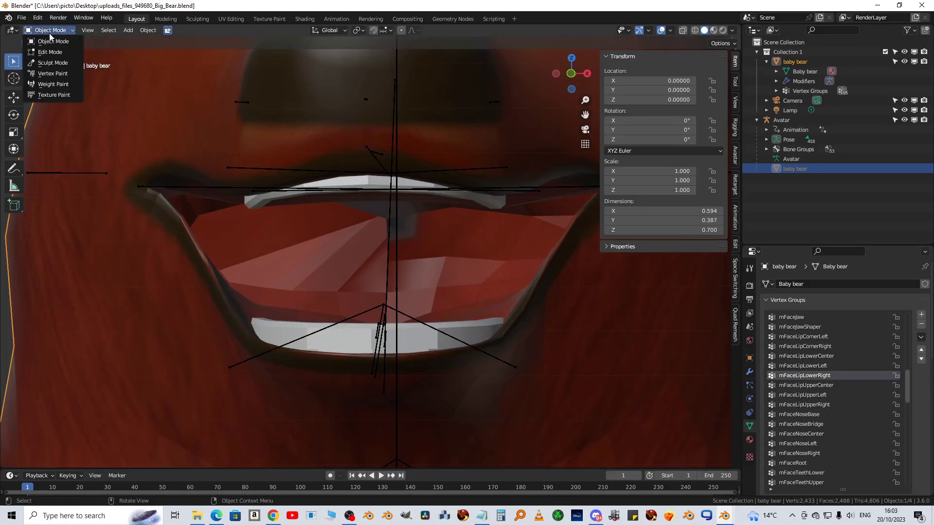
{"action": "left_click", "coordinate": [53, 53]}
{"action": "middle_click_drag", "start_coordinate": [336, 271], "coordinate": [397, 267]}
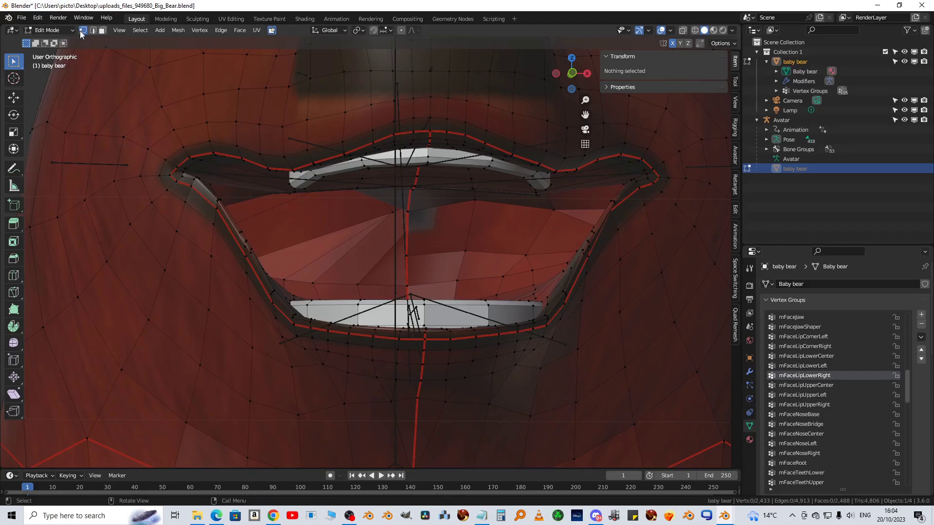
{"action": "scroll", "coordinate": [406, 281], "scroll_direction": "up", "scroll_amount": 2}
{"action": "left_click", "coordinate": [404, 196]}
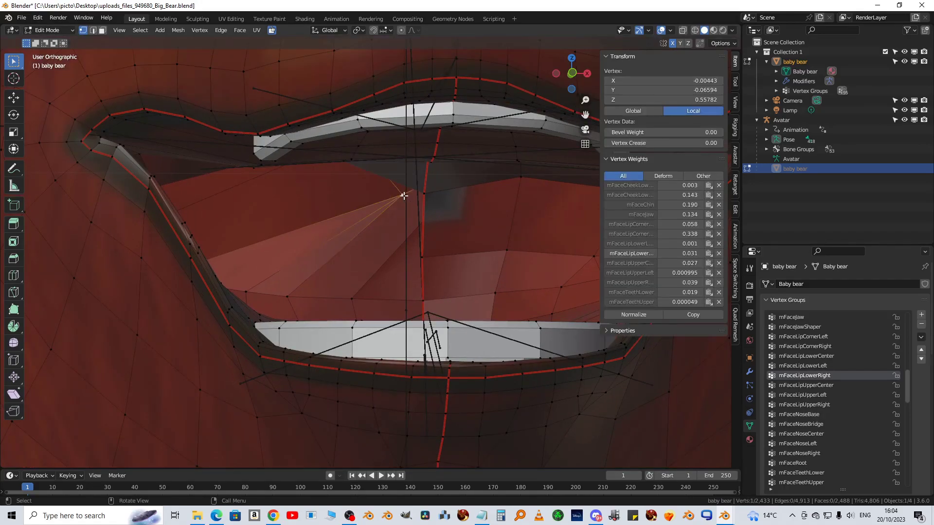
{"action": "middle_click_drag", "start_coordinate": [437, 200], "coordinate": [409, 227]}
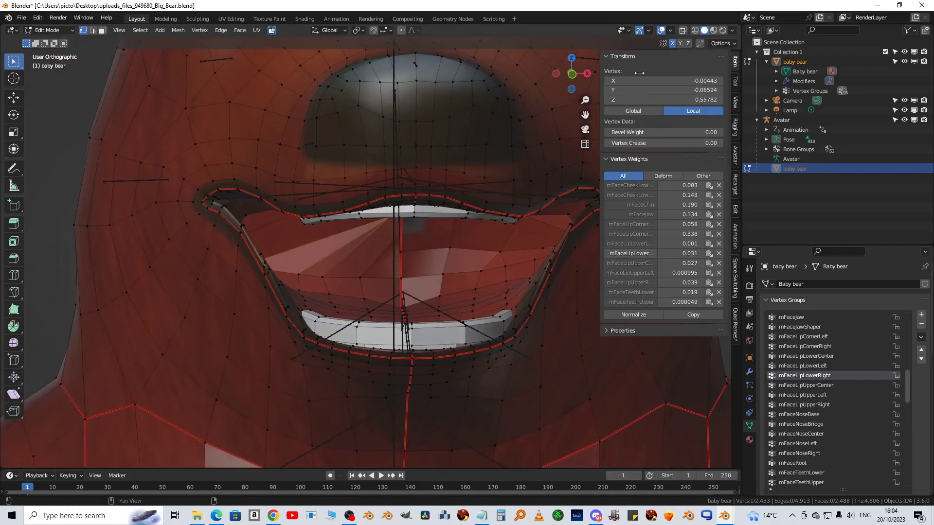
Turn on X-ray and select the five displaced mouth-lining vertices around and below the upper teeth.
{"action": "left_click", "coordinate": [682, 30]}
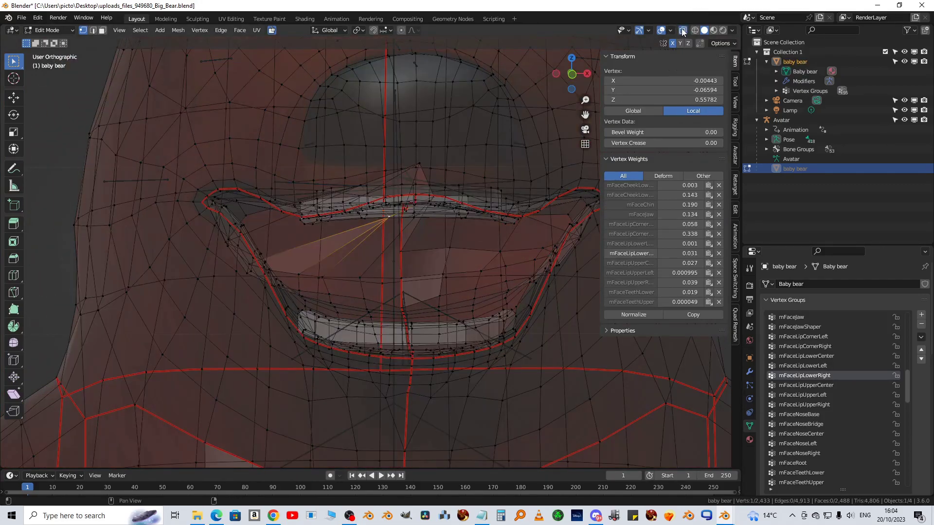
{"action": "left_click", "coordinate": [682, 30]}
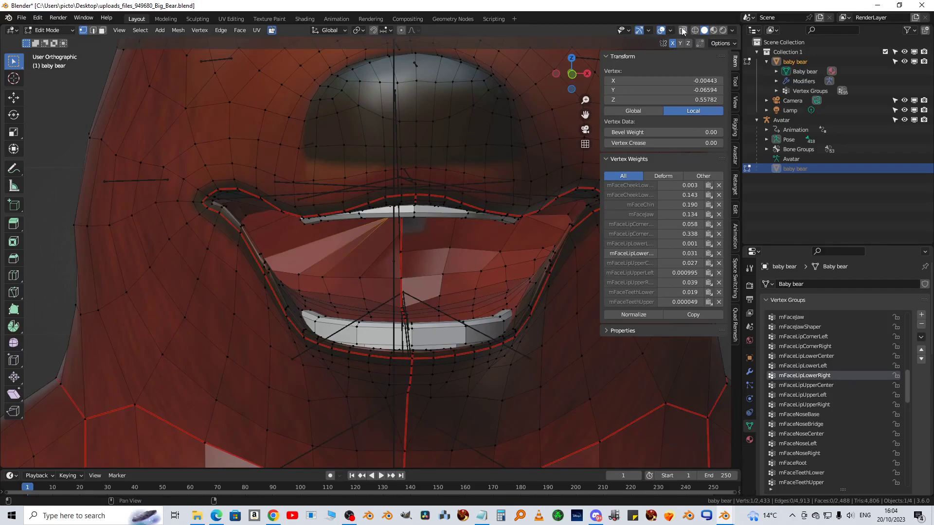
{"action": "left_click", "coordinate": [682, 30]}
{"action": "scroll", "coordinate": [457, 152], "scroll_direction": "up", "scroll_amount": 4}
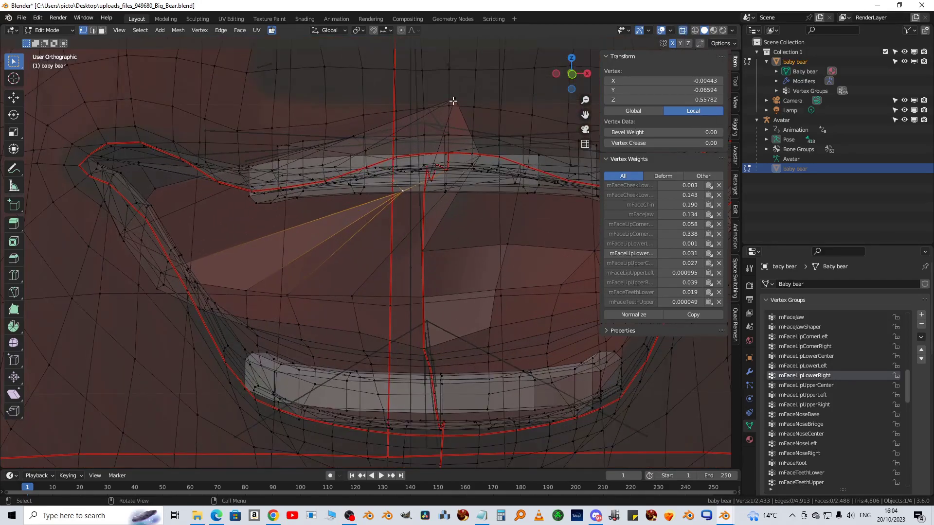
{"action": "left_click", "coordinate": [452, 101]}
{"action": "left_click", "coordinate": [480, 155], "text": "shift"}
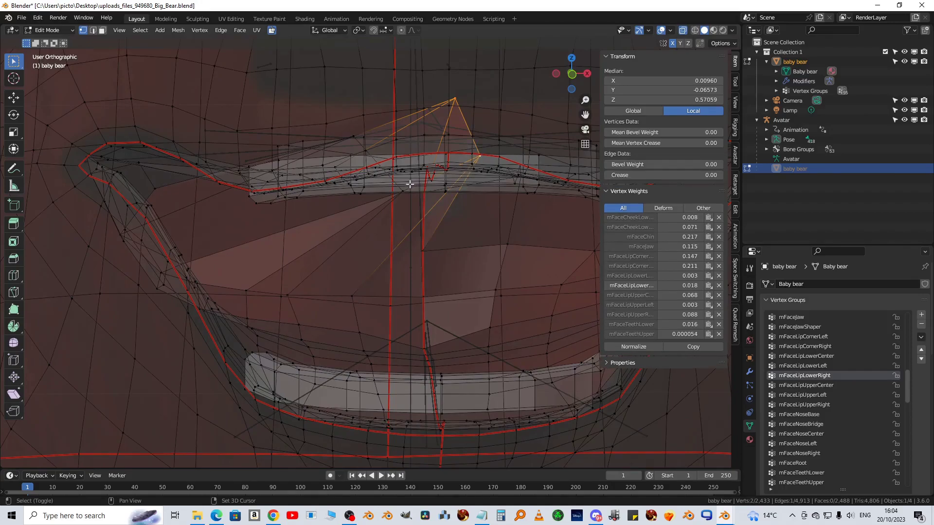
{"action": "left_click", "coordinate": [402, 190], "text": "shift"}
{"action": "left_click", "coordinate": [353, 136], "text": "shift"}
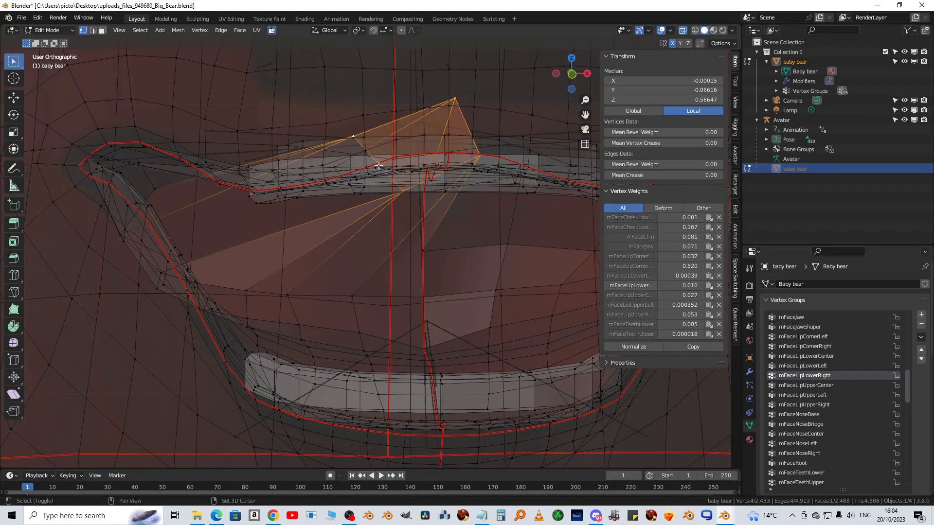
{"action": "middle_click_drag", "start_coordinate": [422, 216], "coordinate": [356, 244], "text": "shift"}
{"action": "scroll", "coordinate": [408, 249], "scroll_direction": "up", "scroll_amount": 2}
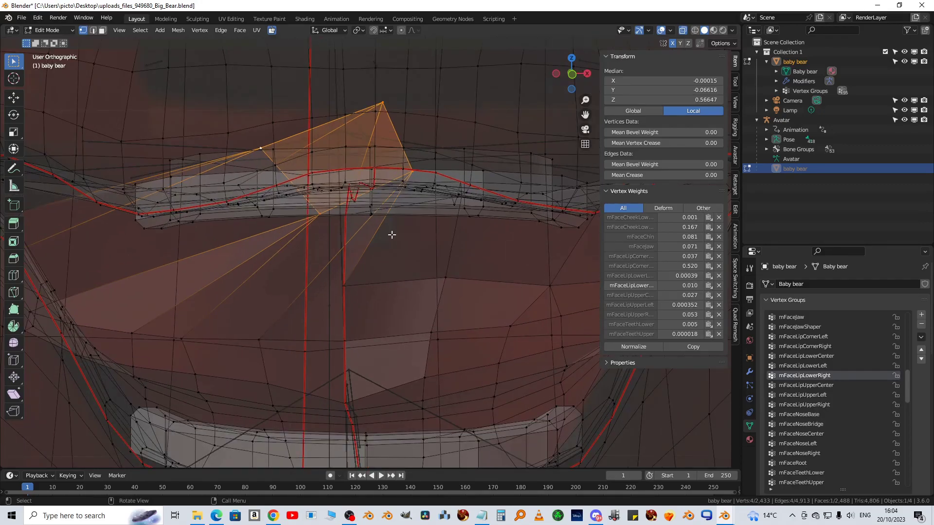
{"action": "left_click", "coordinate": [342, 288], "text": "shift"}
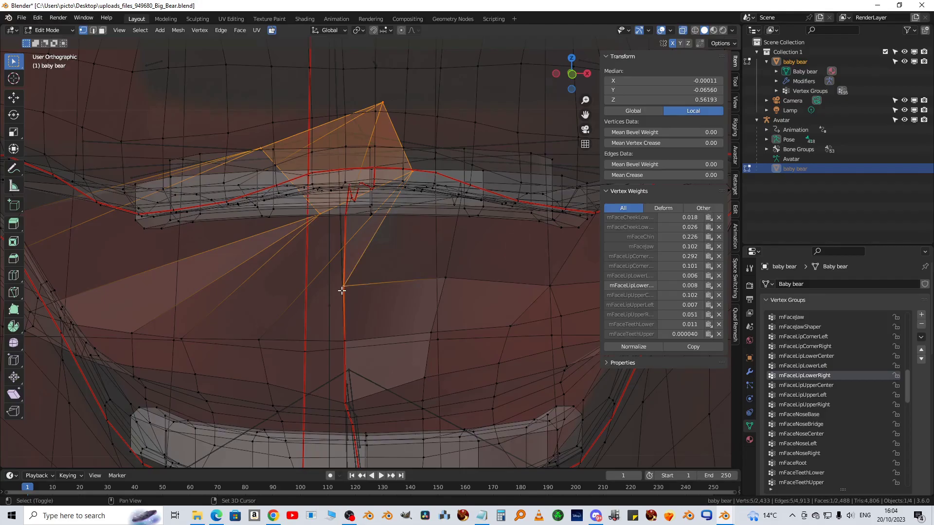
Smooth the vertex weights of the five selected mouth-lining vertices using Deform Pose Bones, factor 0.500 and 1 iteration.
{"action": "middle_click_drag", "start_coordinate": [379, 271], "coordinate": [392, 242]}
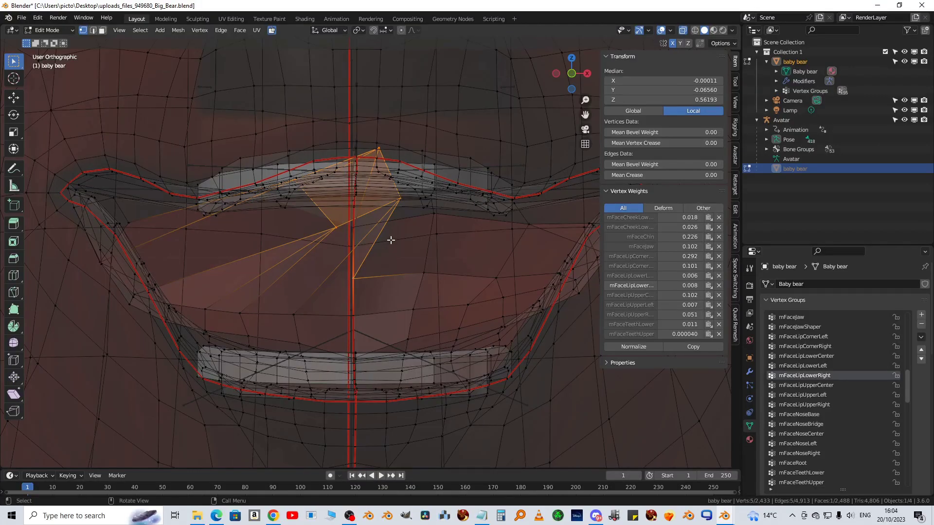
{"action": "scroll", "coordinate": [399, 255], "scroll_direction": "down", "scroll_amount": 3}
{"action": "scroll", "coordinate": [399, 255], "scroll_direction": "up", "scroll_amount": 1}
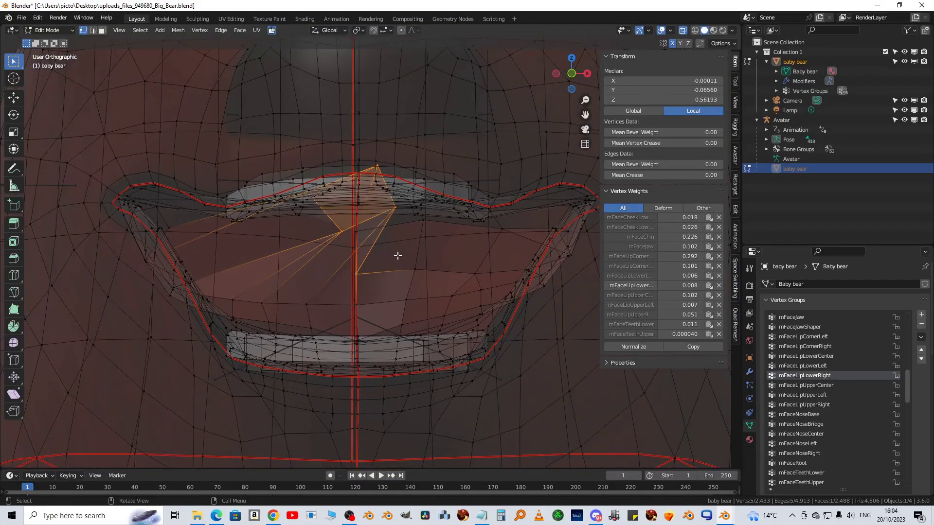
{"action": "scroll", "coordinate": [399, 255], "scroll_direction": "down", "scroll_amount": 1}
{"action": "scroll", "coordinate": [398, 255], "scroll_direction": "up", "scroll_amount": 4}
{"action": "scroll", "coordinate": [397, 255], "scroll_direction": "up", "scroll_amount": 1}
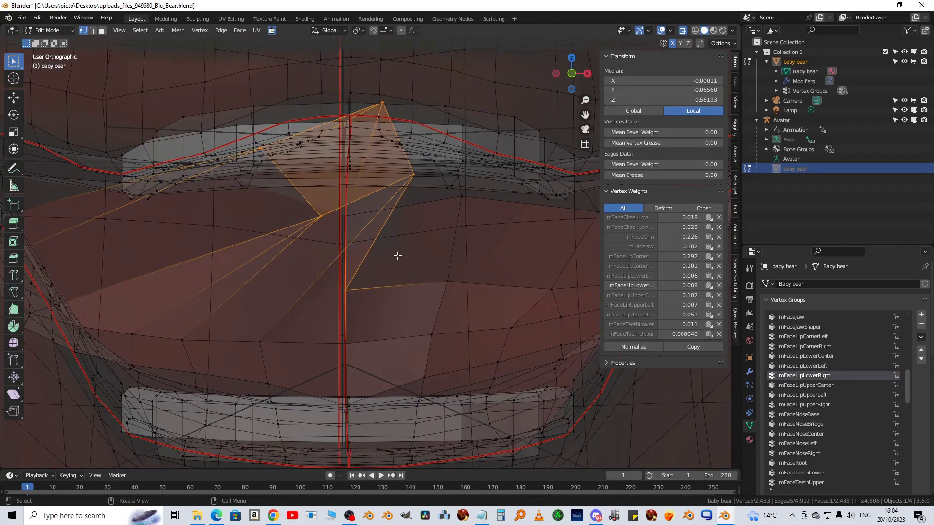
{"action": "key", "text": "q"}
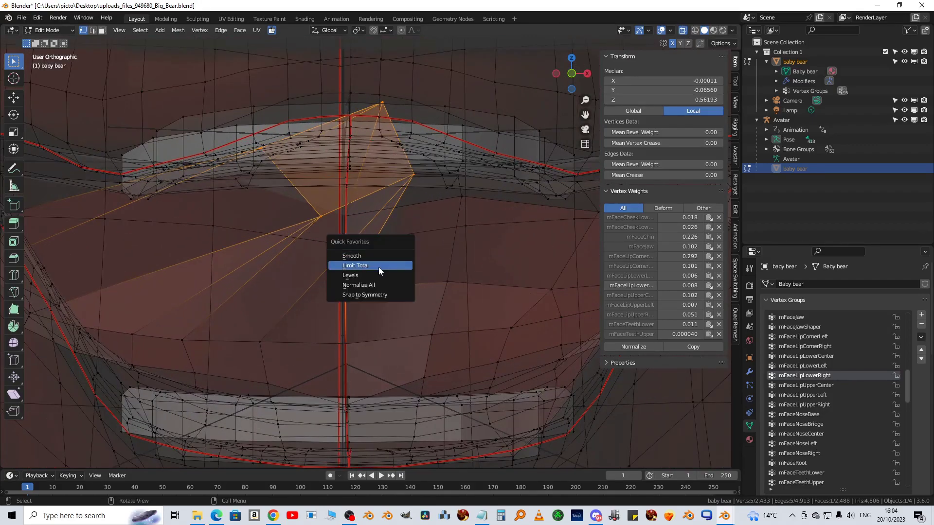
{"action": "left_click", "coordinate": [370, 256]}
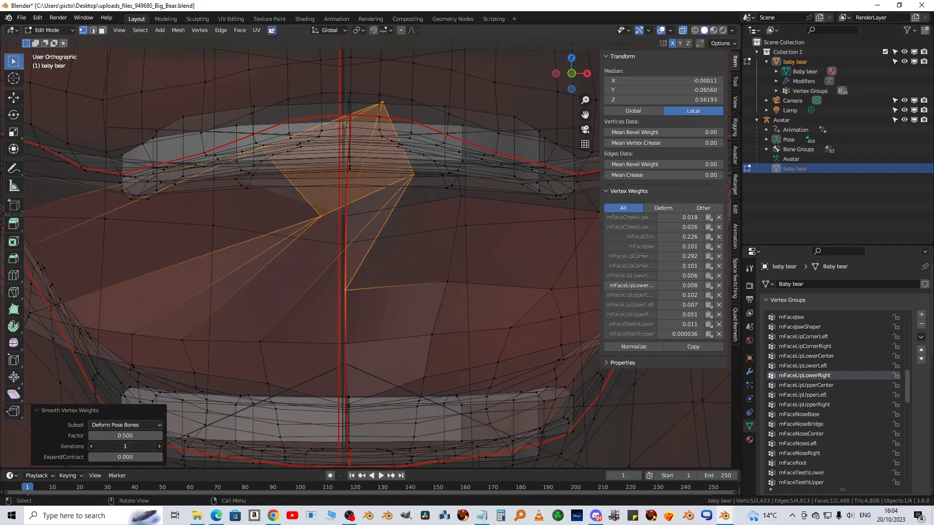
Apply Smooth Vertices to the five selected mouth-lining vertices with smoothing 0.500 and repeat 7.
{"action": "middle_click_drag", "start_coordinate": [419, 292], "coordinate": [451, 314], "text": "shift"}
{"action": "scroll", "coordinate": [499, 273], "scroll_direction": "down", "scroll_amount": 2}
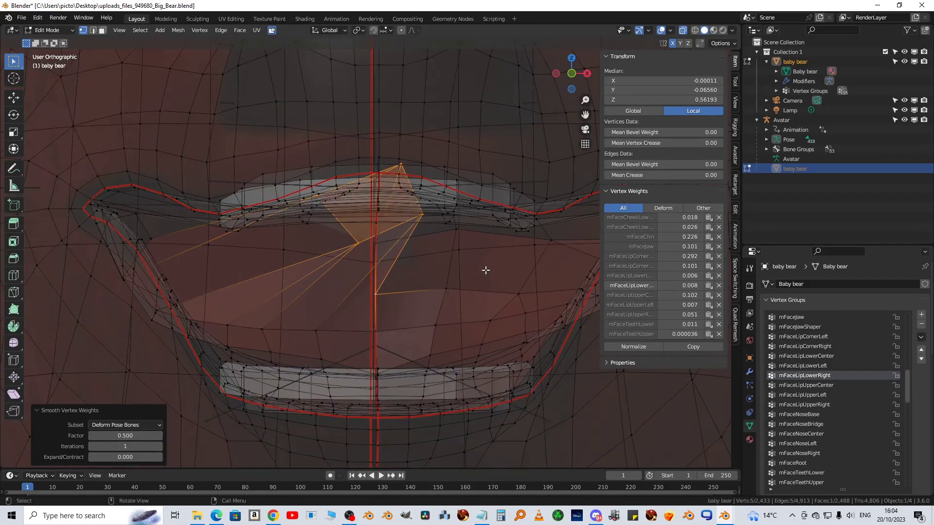
{"action": "right_click", "coordinate": [483, 261]}
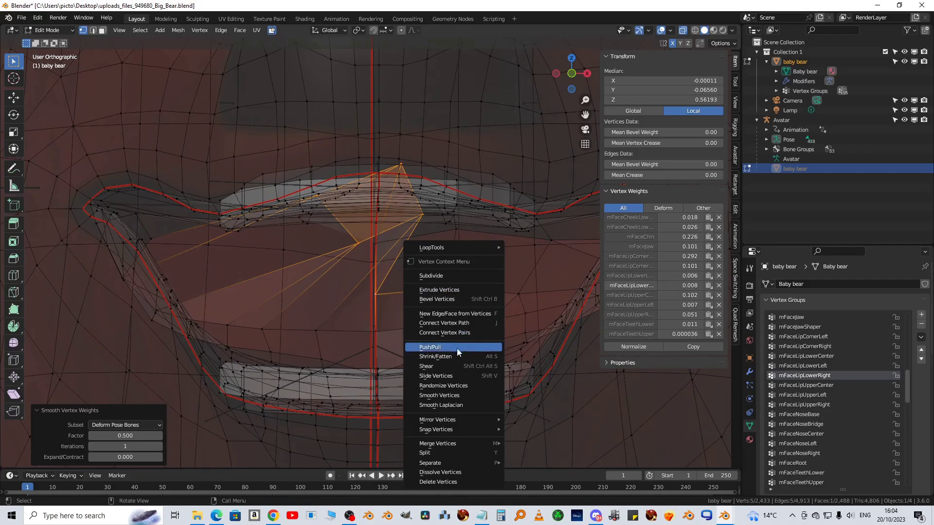
{"action": "left_click", "coordinate": [448, 396]}
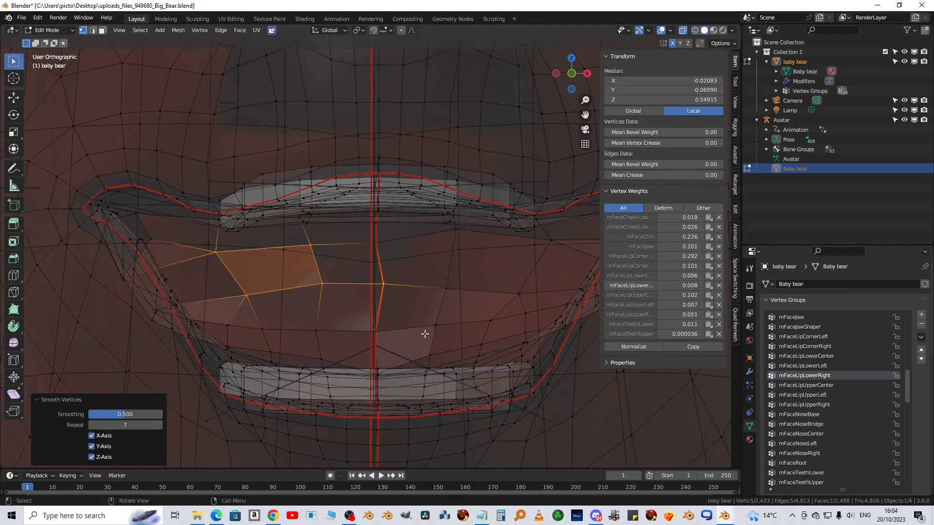
Add the mouth-centre vertex and four vertices on the other half of the lining, and smooth all ten with smoothing 0.500, repeat 7.
{"action": "scroll", "coordinate": [423, 325], "scroll_direction": "down", "scroll_amount": 2}
{"action": "scroll", "coordinate": [416, 319], "scroll_direction": "up", "scroll_amount": 2}
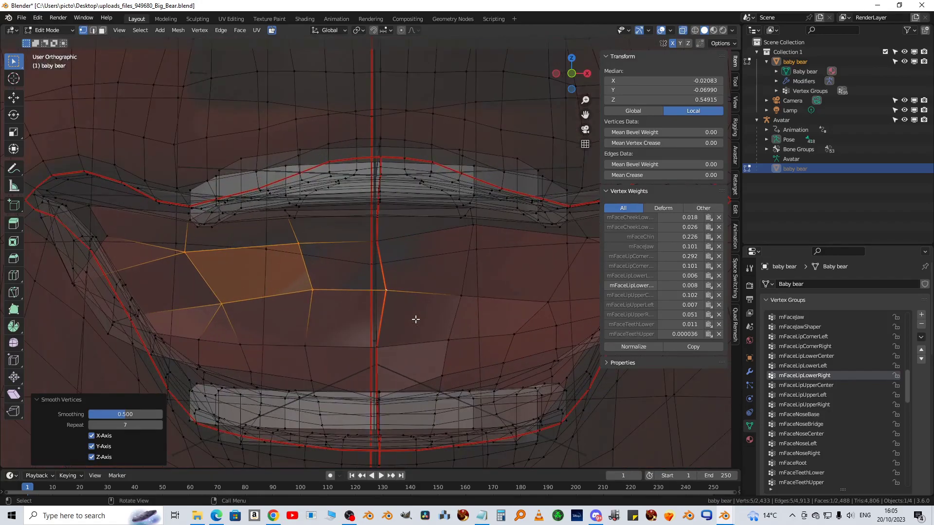
{"action": "left_click", "coordinate": [466, 228], "text": "shift"}
{"action": "left_click", "coordinate": [461, 295], "text": "shift"}
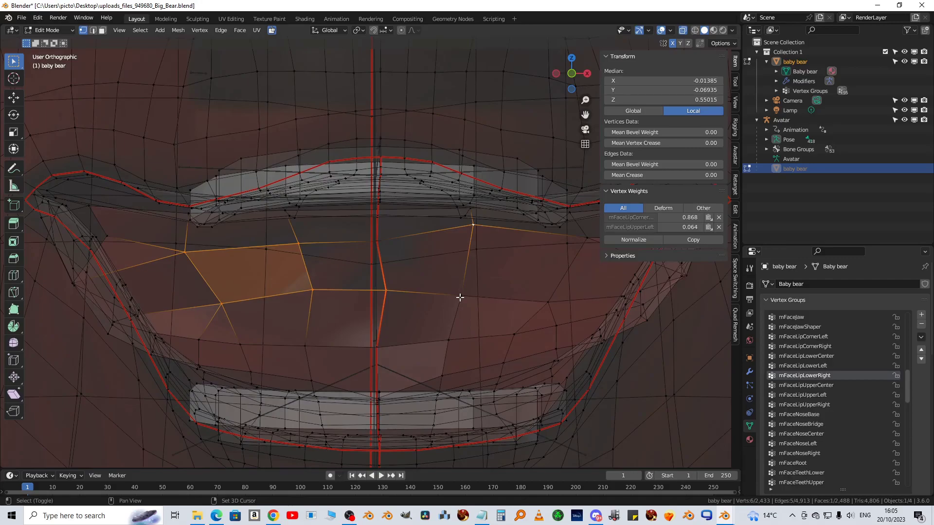
{"action": "left_click", "coordinate": [547, 303], "text": "shift"}
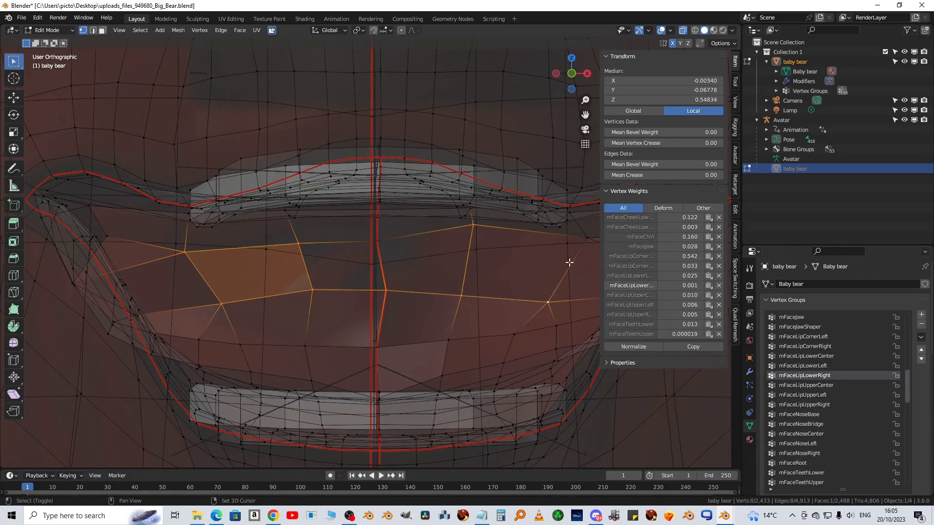
{"action": "left_click", "coordinate": [587, 238], "text": "shift"}
{"action": "left_click", "coordinate": [378, 241], "text": "shift"}
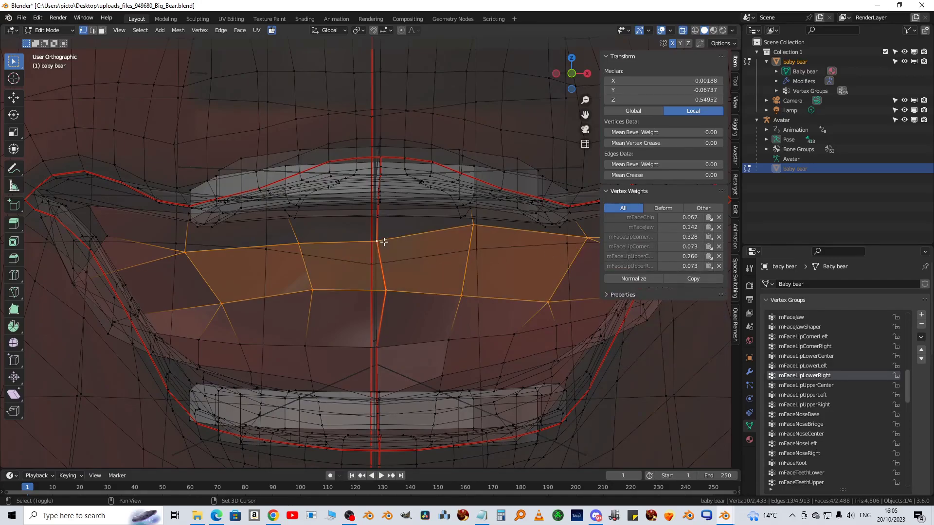
{"action": "right_click", "coordinate": [317, 317]}
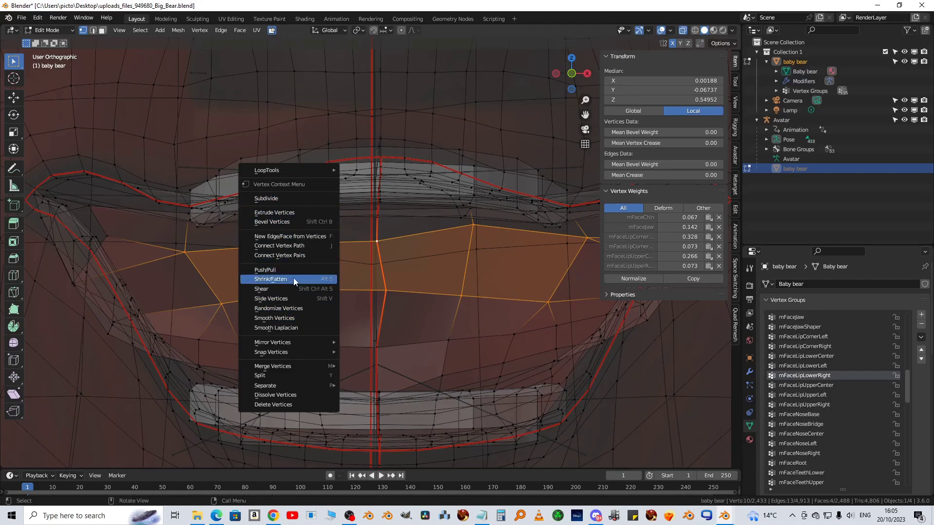
{"action": "left_click", "coordinate": [279, 317]}
Apply Smooth Vertices again to the ten selected mouth-lining vertices and adjust the repeat count.
{"action": "scroll", "coordinate": [393, 312], "scroll_direction": "down", "scroll_amount": 2}
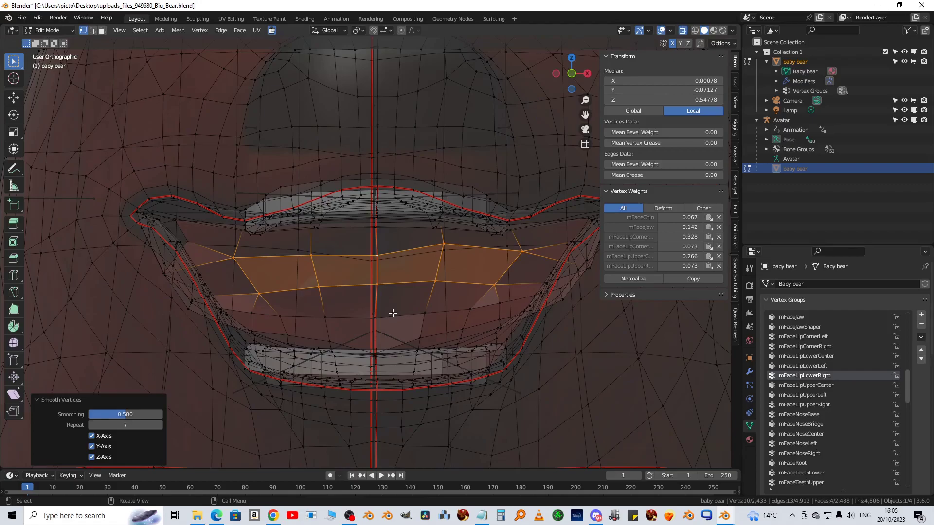
{"action": "scroll", "coordinate": [409, 303], "scroll_direction": "up", "scroll_amount": 1}
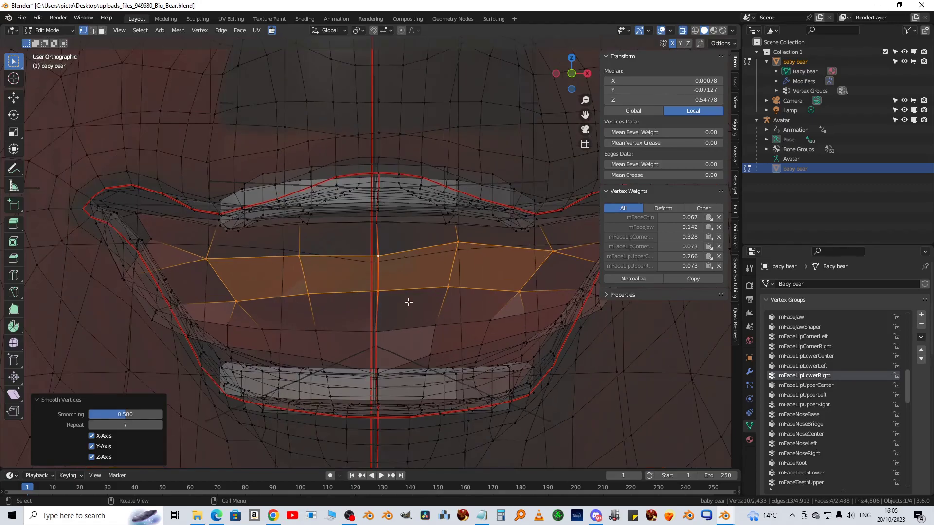
{"action": "right_click", "coordinate": [327, 275]}
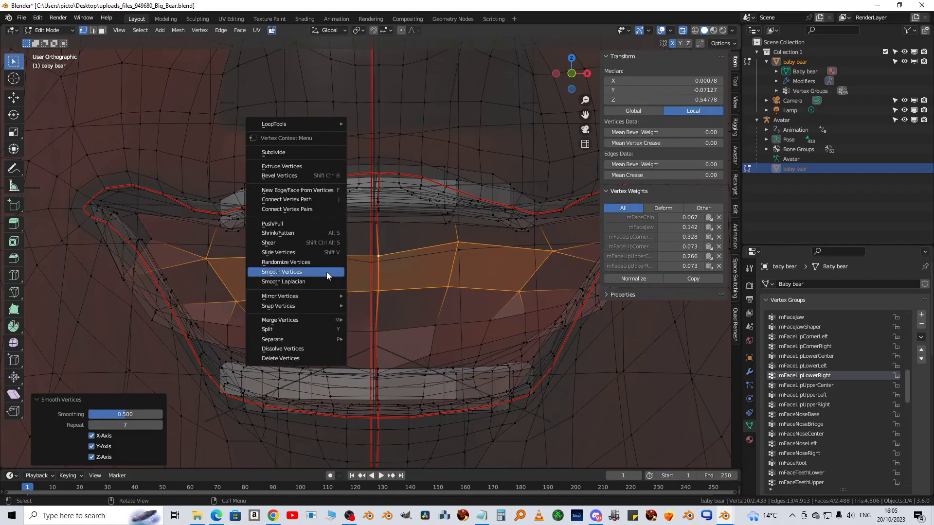
{"action": "left_click", "coordinate": [321, 272]}
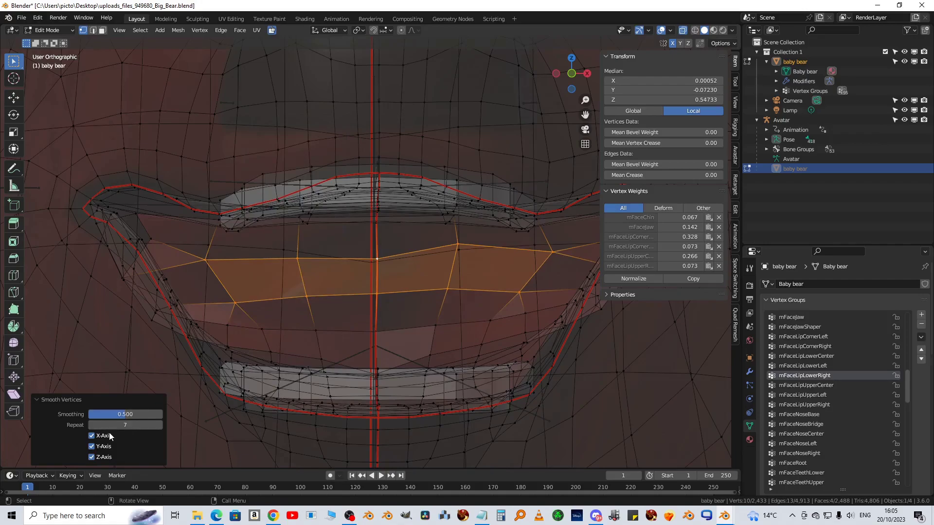
{"action": "left_click_drag", "start_coordinate": [108, 425], "coordinate": [161, 425]}
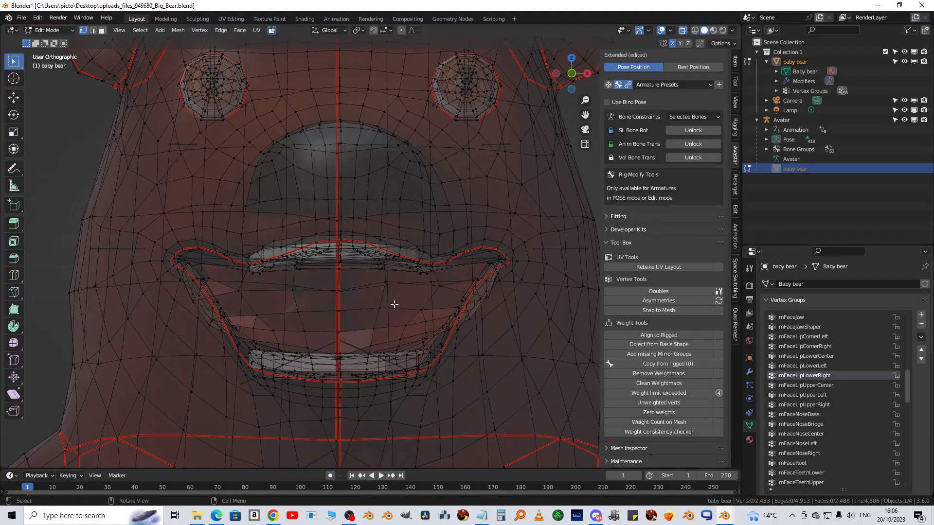
Return the baby bear mesh to Object Mode, turn off X-ray and apply Shade Smooth.
{"action": "key", "text": "Tab"}
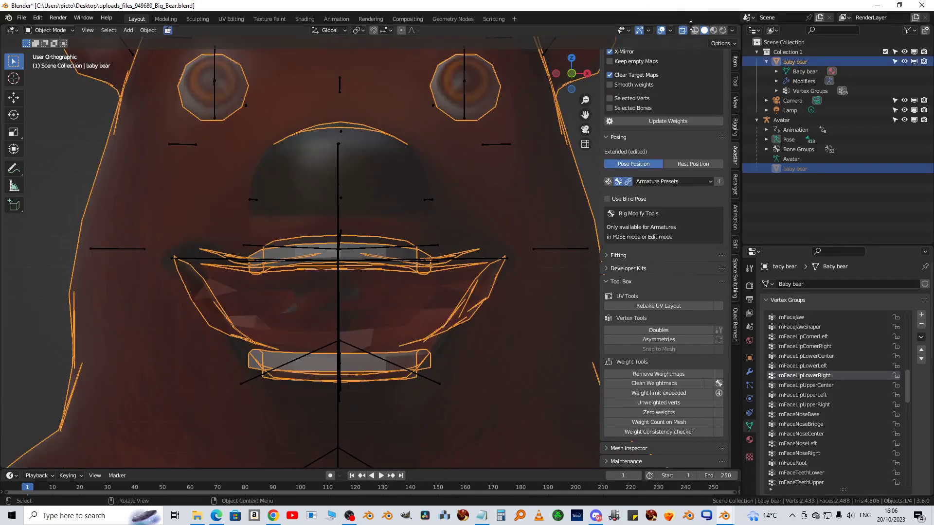
{"action": "left_click", "coordinate": [683, 30]}
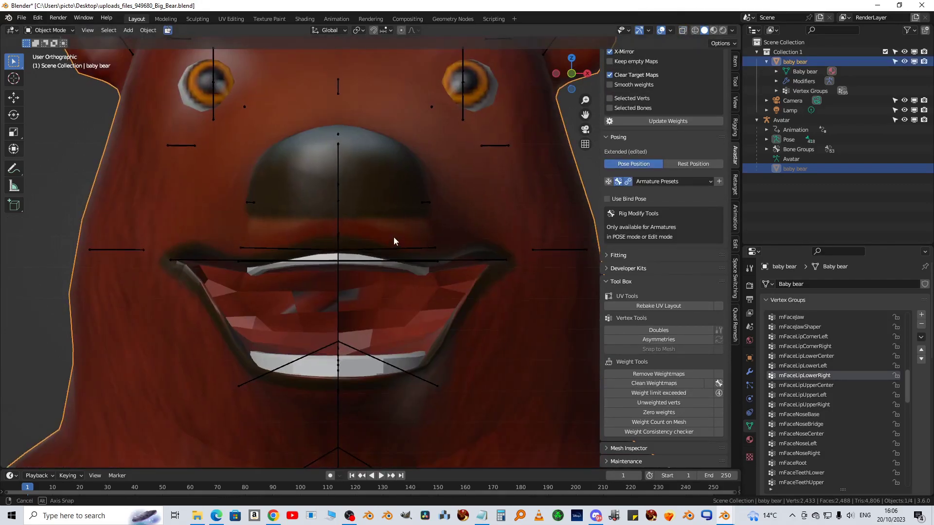
{"action": "middle_click_drag", "start_coordinate": [393, 238], "coordinate": [518, 235]}
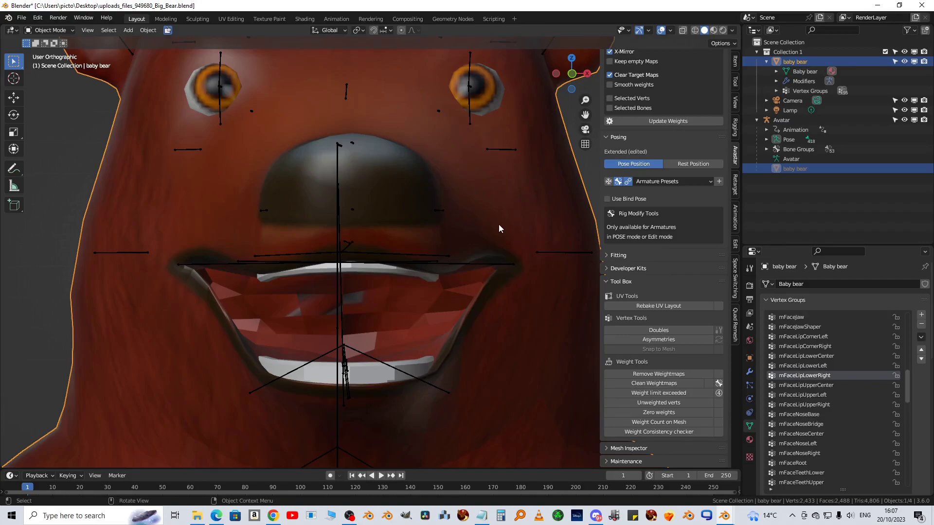
{"action": "right_click", "coordinate": [484, 197]}
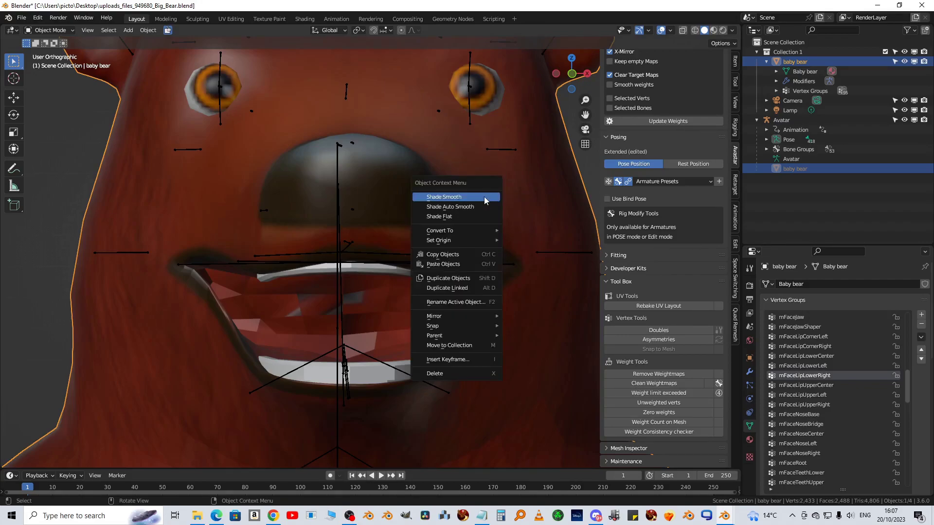
{"action": "left_click", "coordinate": [483, 197]}
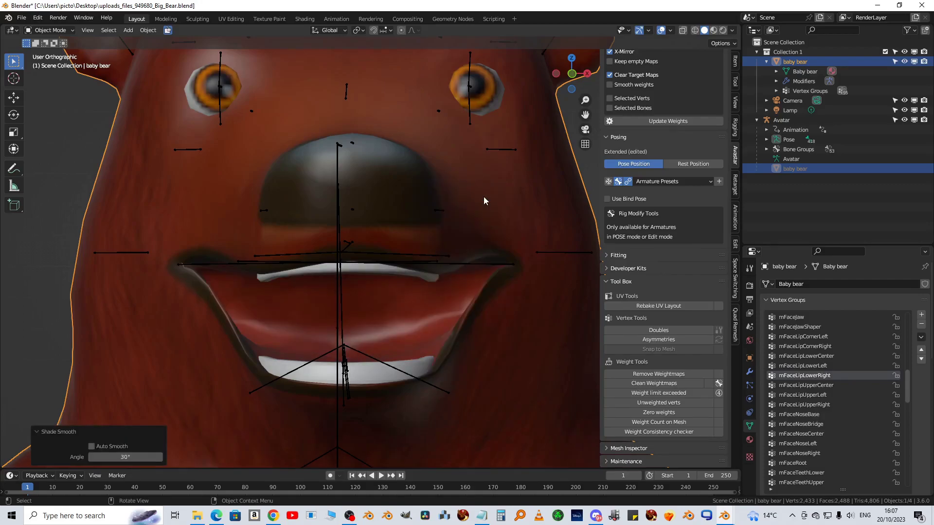
From the bear's side view, rotate the FaceNoseCenter bone about 60° to test how the nose deforms, leaving no bone selected.
{"action": "scroll", "coordinate": [399, 335], "scroll_direction": "down", "scroll_amount": 2}
{"action": "middle_click_drag", "start_coordinate": [406, 331], "coordinate": [284, 331]}
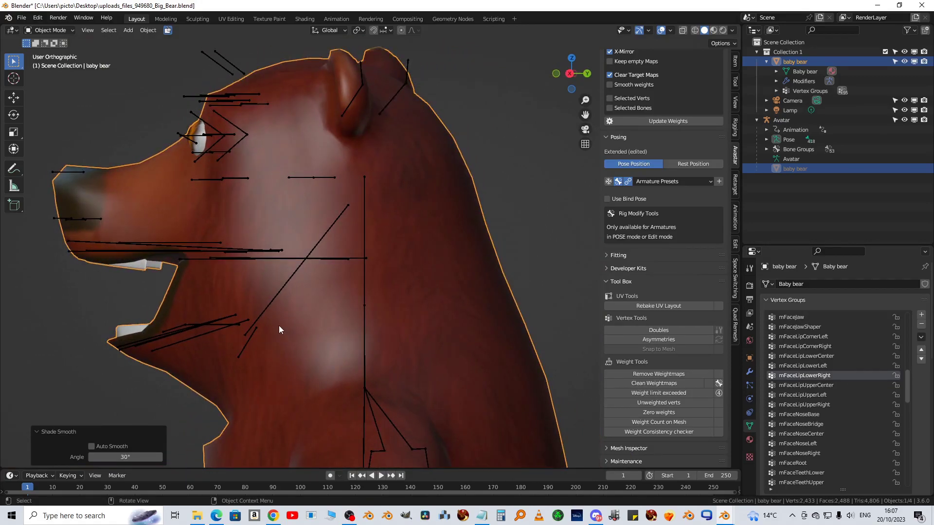
{"action": "key", "text": "KP_3"}
{"action": "middle_click_drag", "start_coordinate": [266, 299], "coordinate": [425, 344], "text": "shift"}
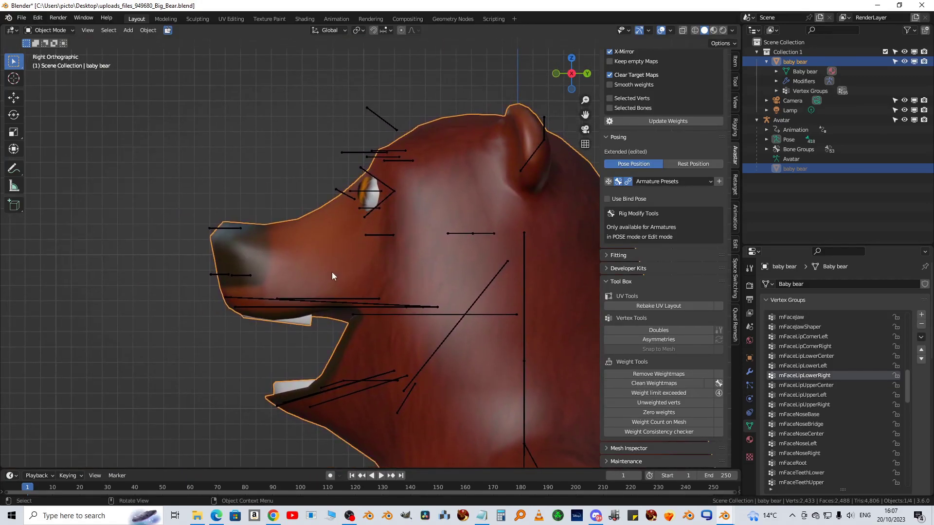
{"action": "key", "text": "Tab"}
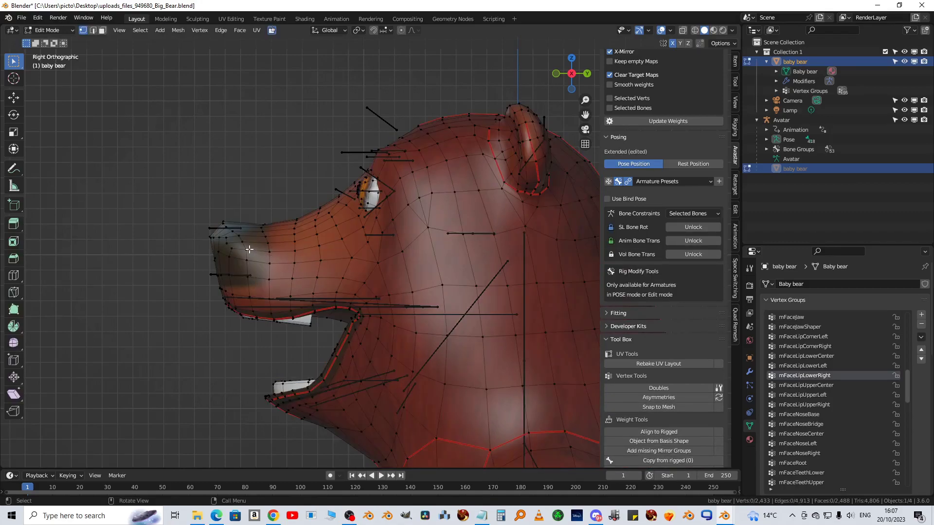
{"action": "key", "text": "Tab"}
{"action": "left_click", "coordinate": [226, 226]}
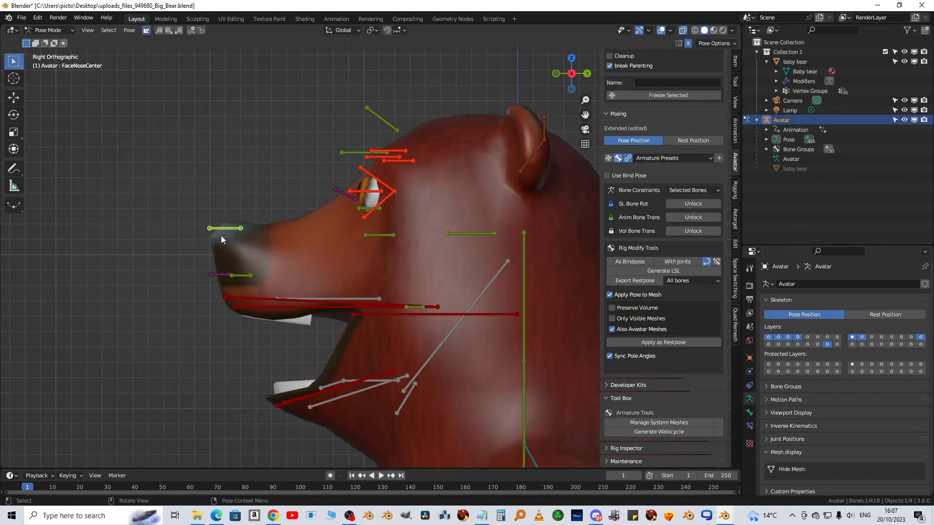
{"action": "key", "text": "r"}
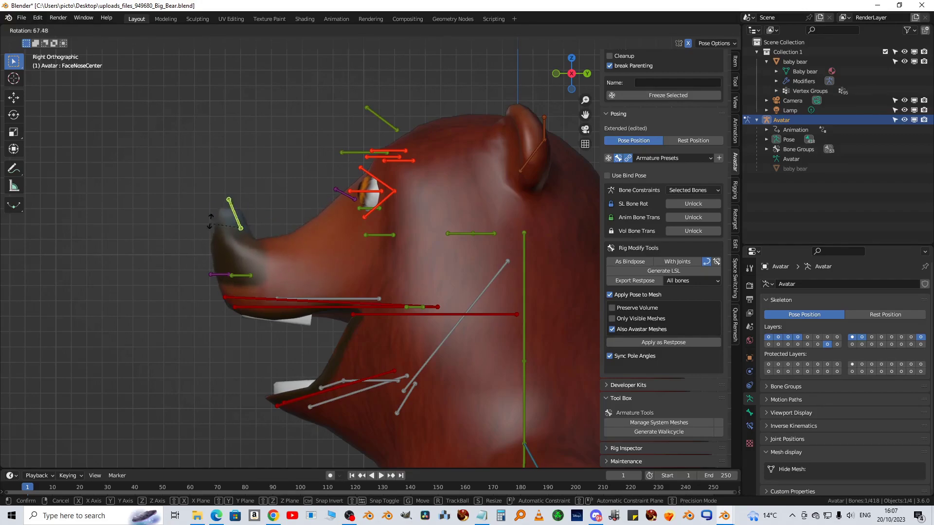
{"action": "left_click", "coordinate": [208, 230]}
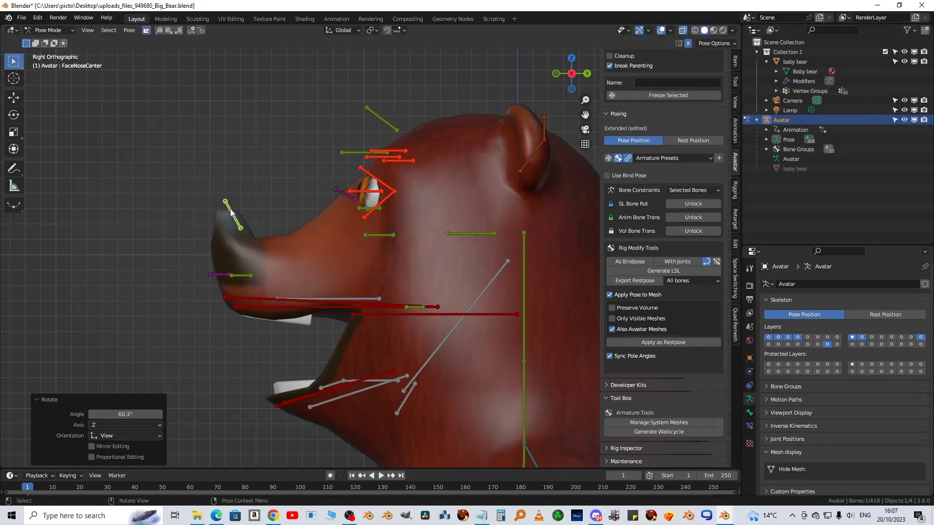
{"action": "left_click", "coordinate": [291, 249]}
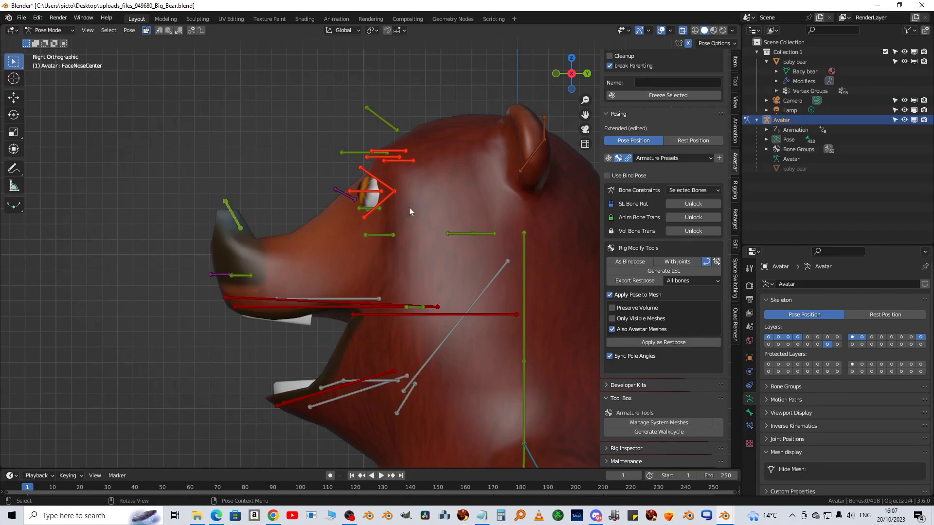
In the baby bear mesh's Edit Mode, remove the muzzle edge loops behind the nose from the mFaceNoseCenter vertex group and deselect them.
{"action": "key", "text": "ctrl+Tab"}
{"action": "left_click", "coordinate": [793, 169]}
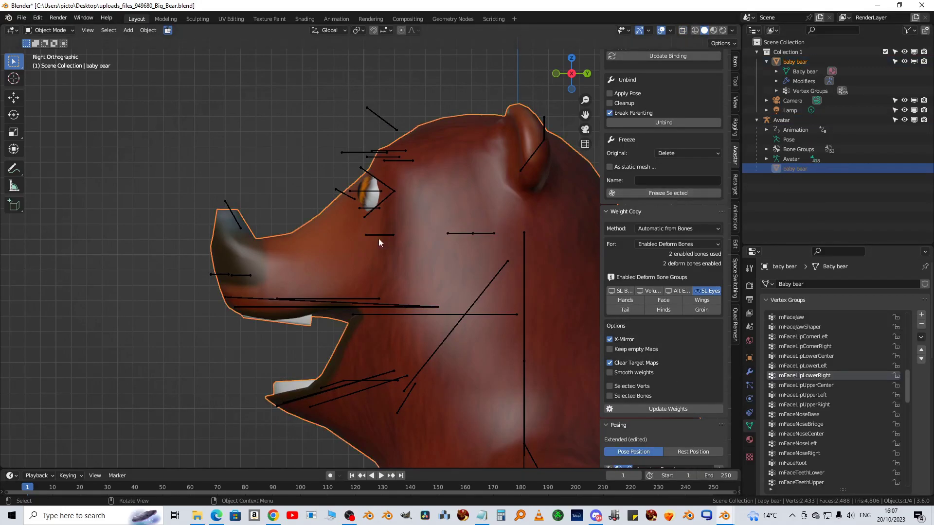
{"action": "left_click", "coordinate": [57, 31]}
{"action": "left_click", "coordinate": [53, 52]}
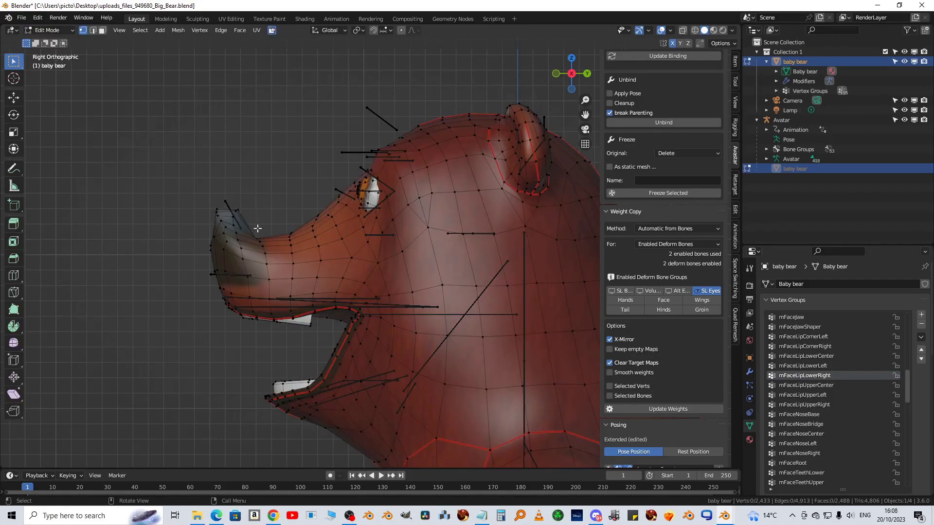
{"action": "left_click", "coordinate": [269, 252], "text": "alt"}
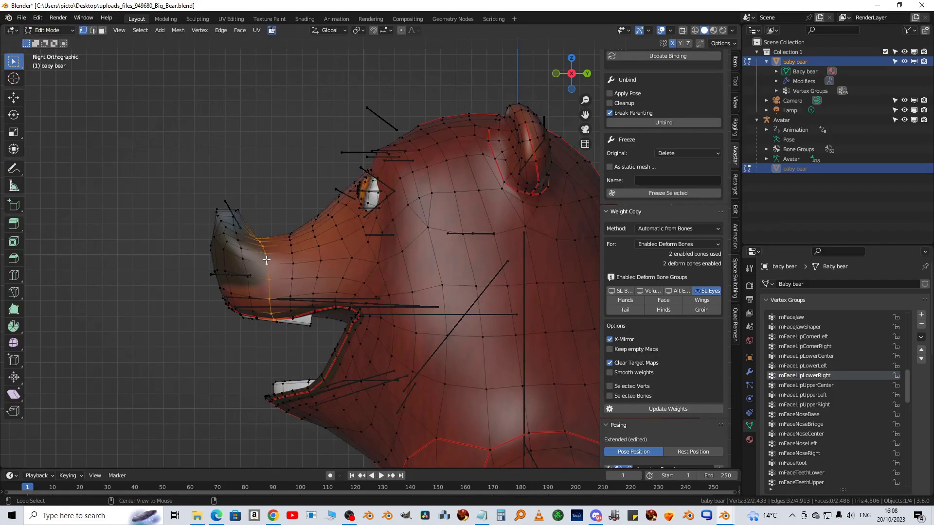
{"action": "left_click", "coordinate": [292, 256], "text": "alt+shift"}
{"action": "left_click", "coordinate": [321, 252], "text": "alt+shift"}
{"action": "left_click", "coordinate": [342, 236], "text": "alt+shift"}
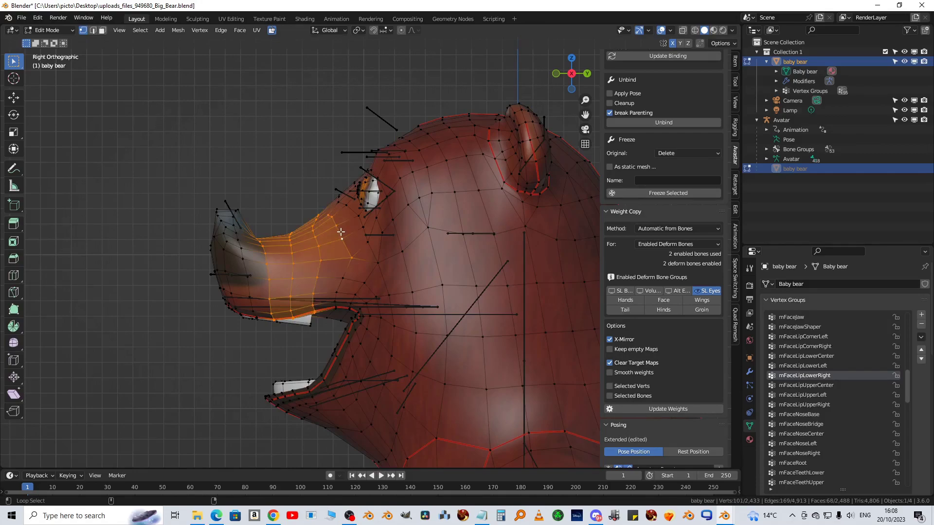
{"action": "left_click", "coordinate": [347, 276], "text": "alt+shift"}
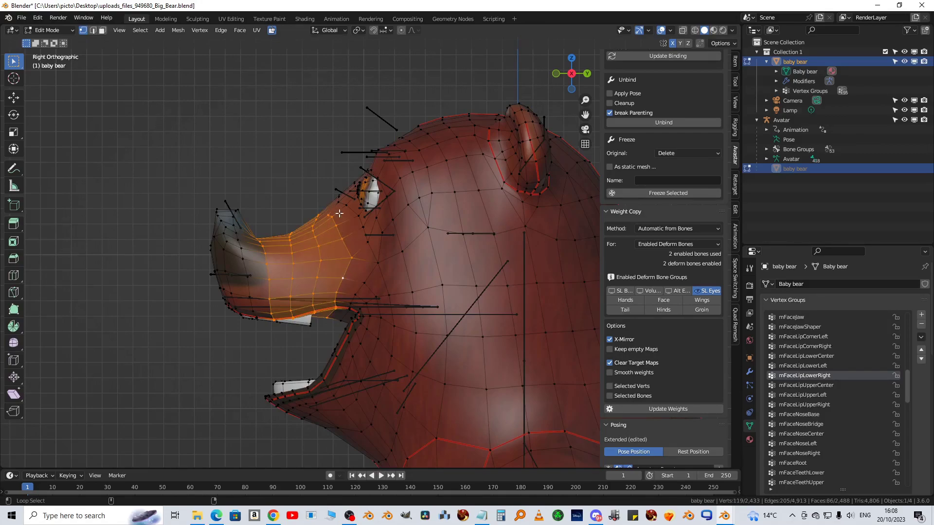
{"action": "scroll", "coordinate": [830, 372], "scroll_direction": "down", "scroll_amount": 8}
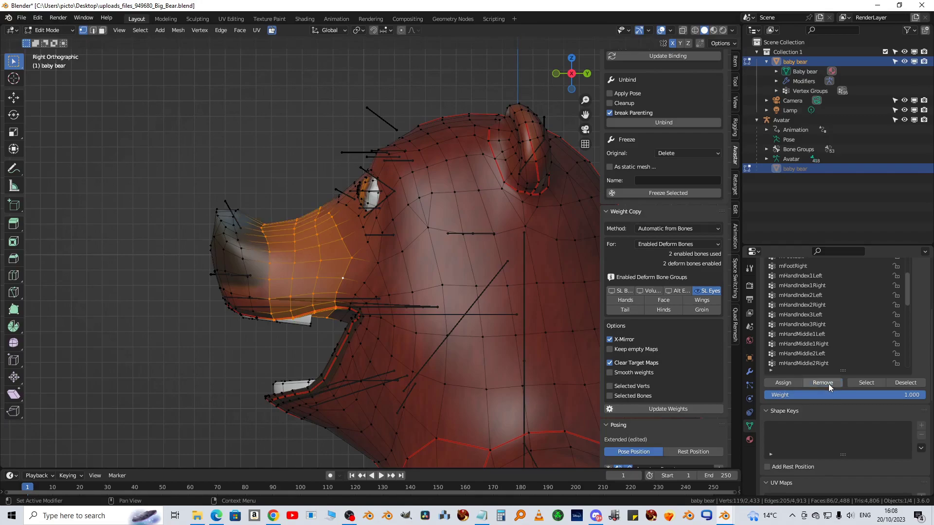
{"action": "key", "text": "alt+a"}
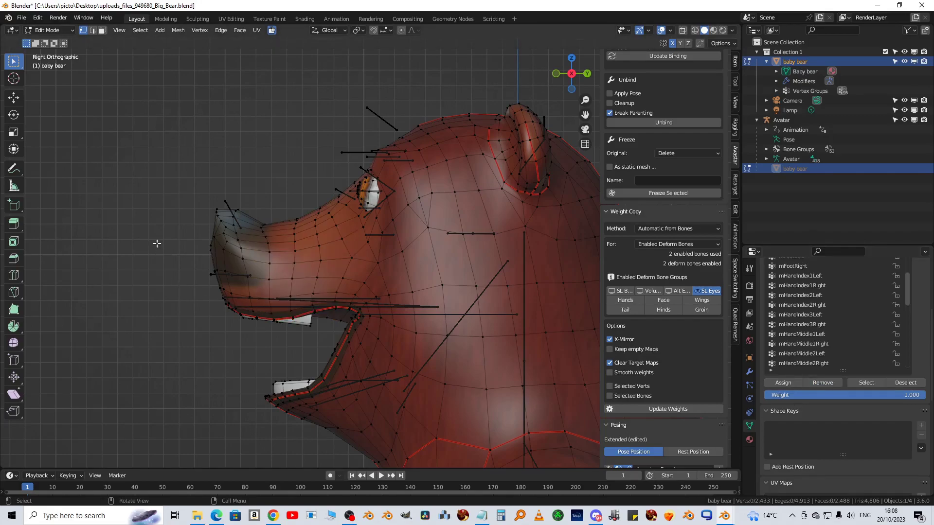
Clear the pose rotation of the FaceNoseCenter and FaceJaw bones.
{"action": "key", "text": "Tab"}
{"action": "left_click", "coordinate": [226, 228]}
{"action": "key", "text": "ctrl+Tab"}
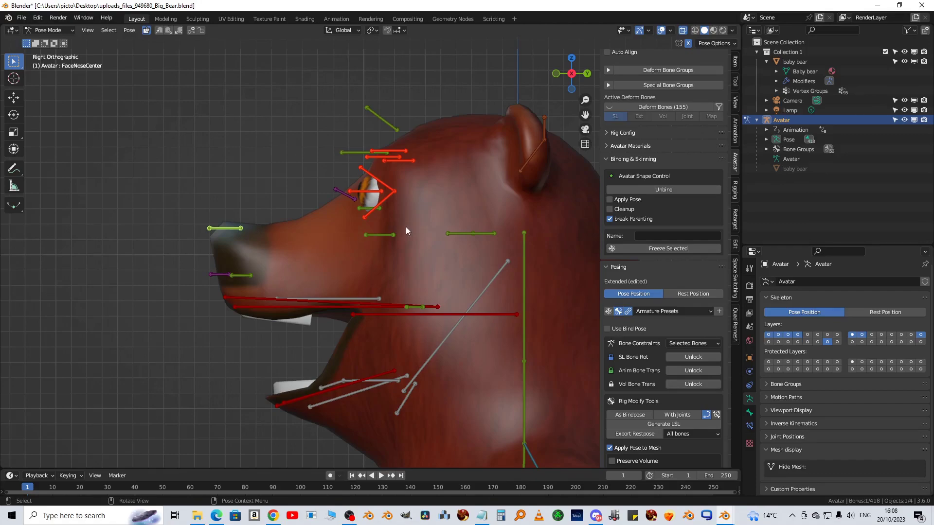
{"action": "scroll", "coordinate": [402, 225], "scroll_direction": "up", "scroll_amount": 1}
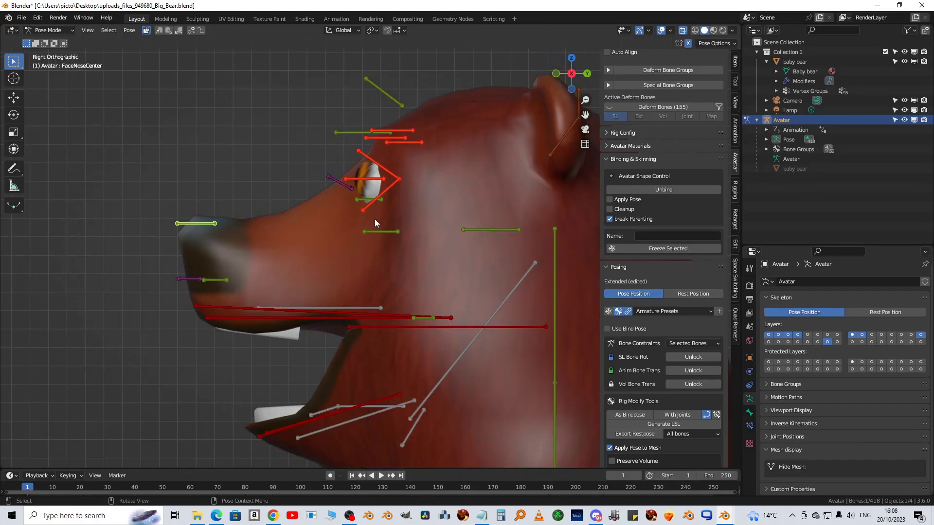
{"action": "middle_click_drag", "start_coordinate": [375, 223], "coordinate": [402, 236]}
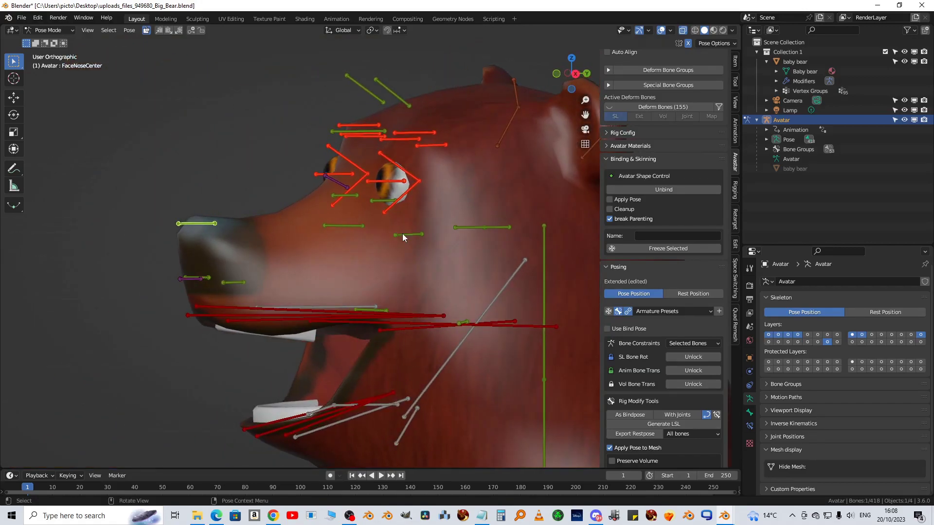
{"action": "left_click", "coordinate": [503, 289]}
{"action": "key", "text": "alt+r"}
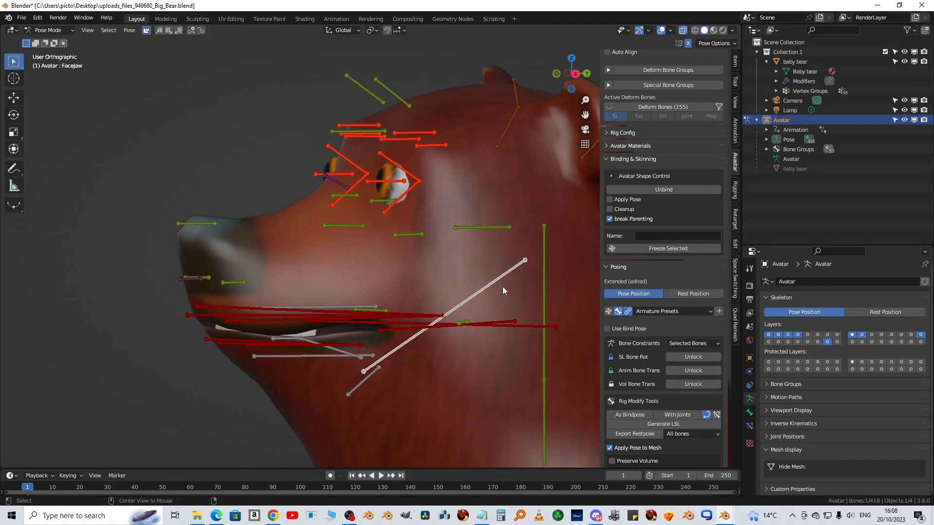
Deselect the bones and put the baby bear mesh into Edit Mode, with the face viewed from the front.
{"action": "middle_click_drag", "start_coordinate": [411, 250], "coordinate": [476, 273]}
{"action": "left_click", "coordinate": [412, 243]}
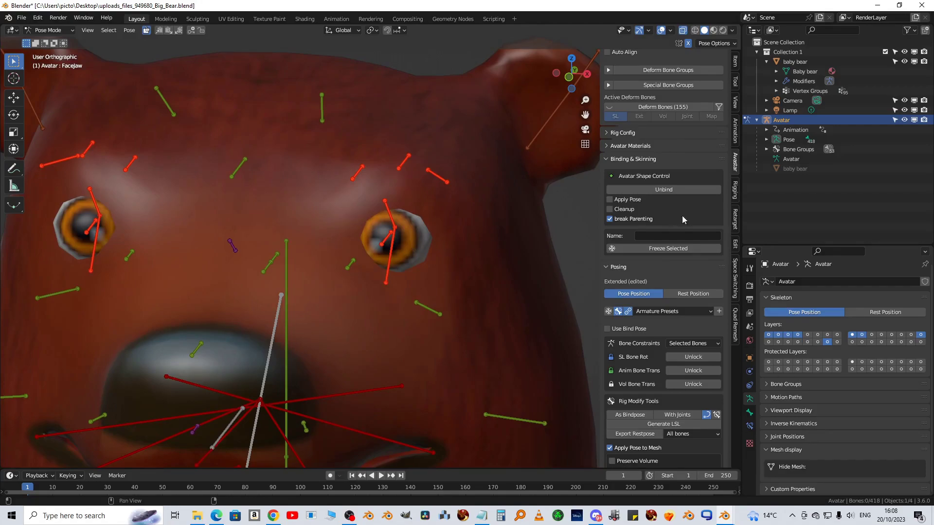
{"action": "left_click", "coordinate": [798, 169]}
{"action": "left_click", "coordinate": [787, 72]}
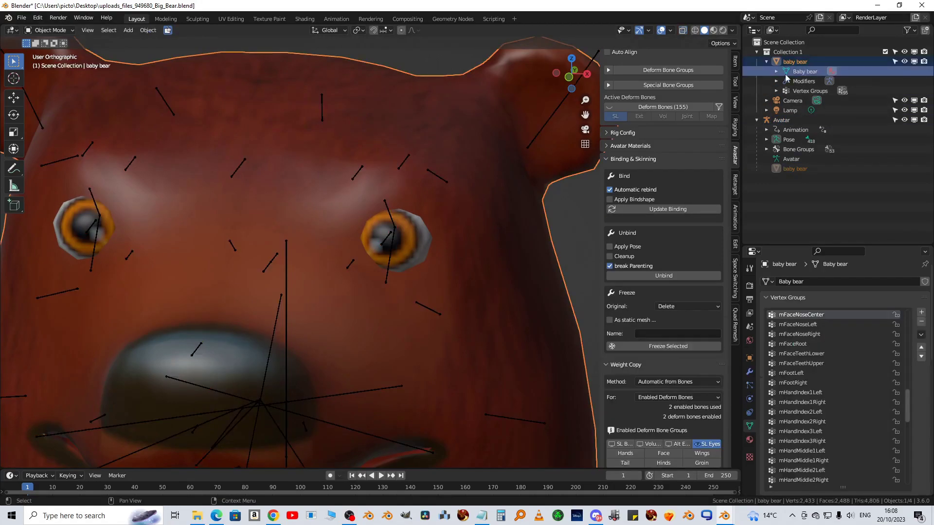
{"action": "key", "text": "Tab"}
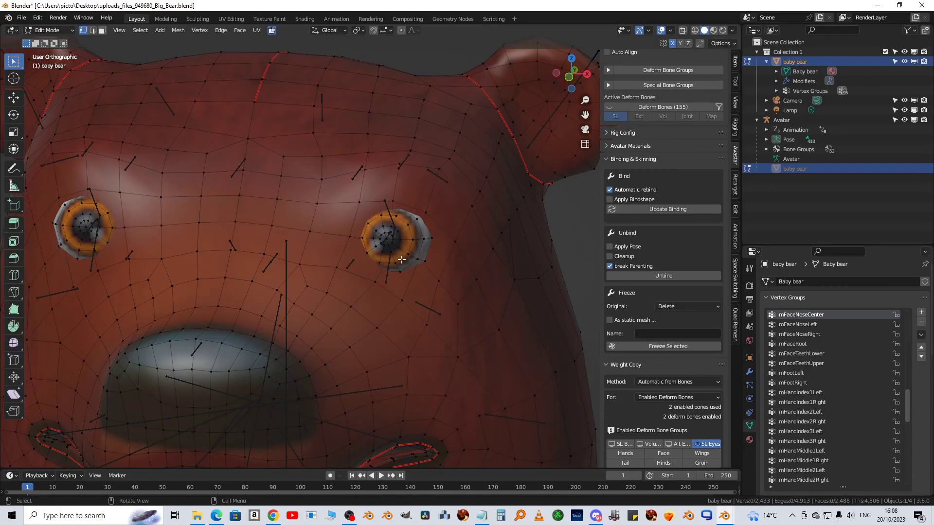
Select a vertex on the bear's left eyeball and examine its vertex weights with the full group names readable.
{"action": "scroll", "coordinate": [401, 259], "scroll_direction": "up", "scroll_amount": 2}
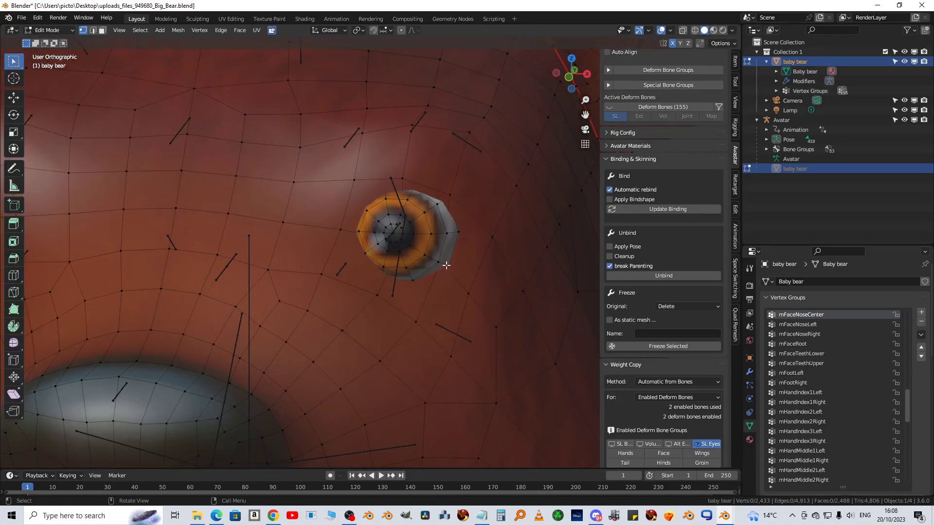
{"action": "left_click", "coordinate": [431, 233]}
{"action": "left_click", "coordinate": [735, 60]}
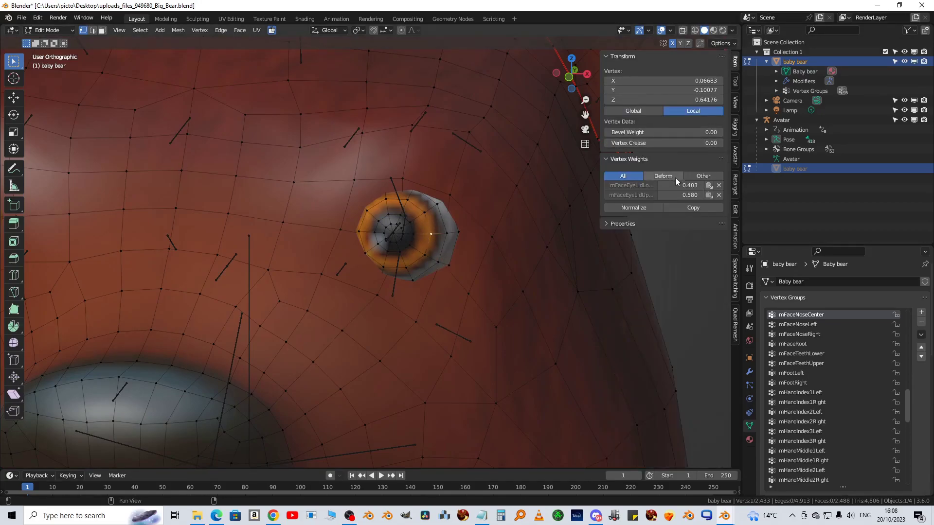
{"action": "left_click_drag", "start_coordinate": [600, 176], "coordinate": [528, 174]}
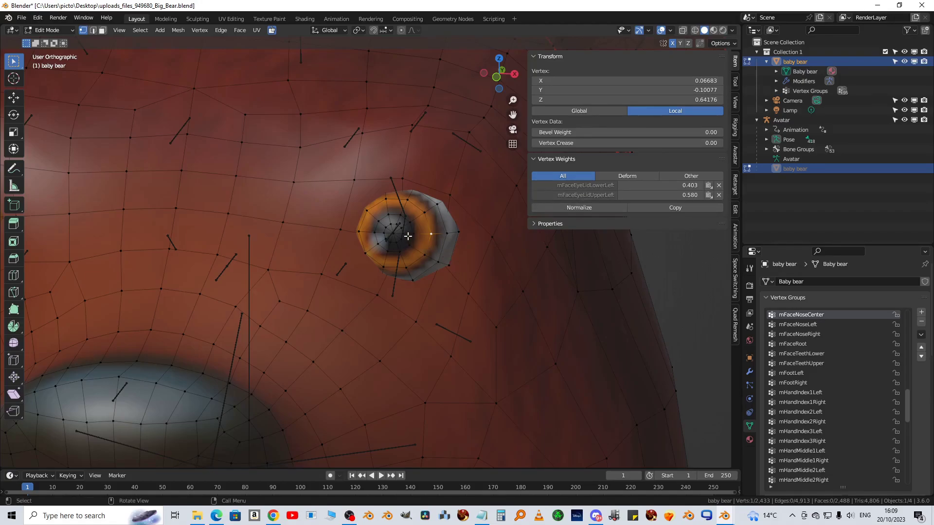
{"action": "scroll", "coordinate": [407, 235], "scroll_direction": "down", "scroll_amount": 6}
{"action": "scroll", "coordinate": [407, 235], "scroll_direction": "up", "scroll_amount": 4}
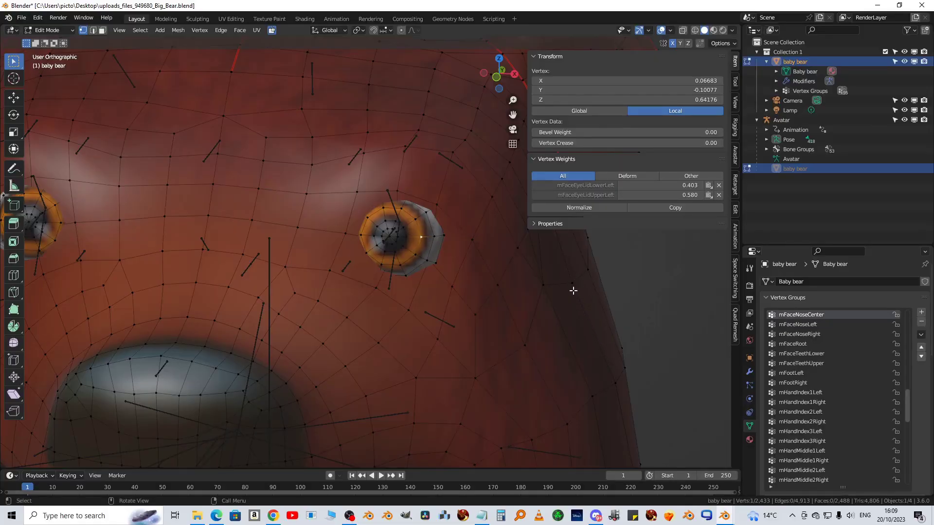
{"action": "scroll", "coordinate": [479, 263], "scroll_direction": "down", "scroll_amount": 4}
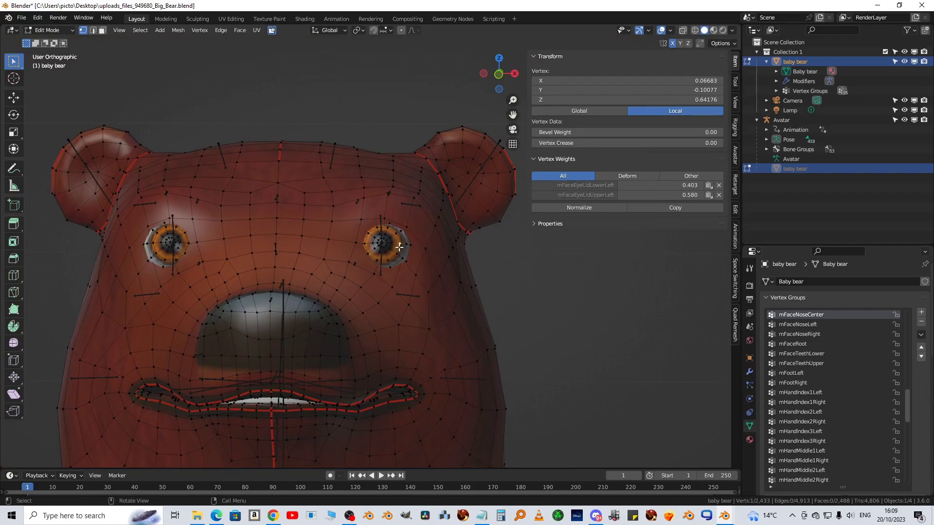
Select all linked geometry of both eyeballs and remove it from the upper and lower mFaceEyeLid vertex groups on both sides.
{"action": "key", "text": "l"}
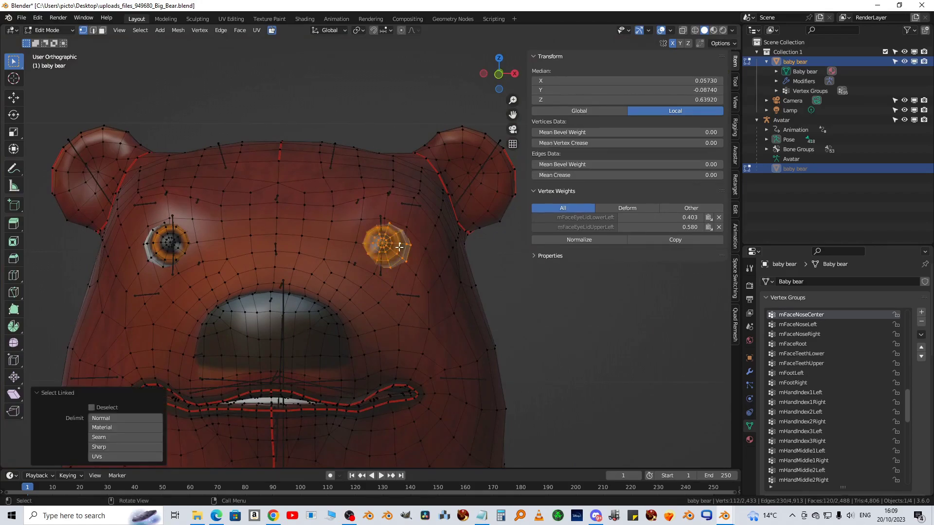
{"action": "key", "text": "l"}
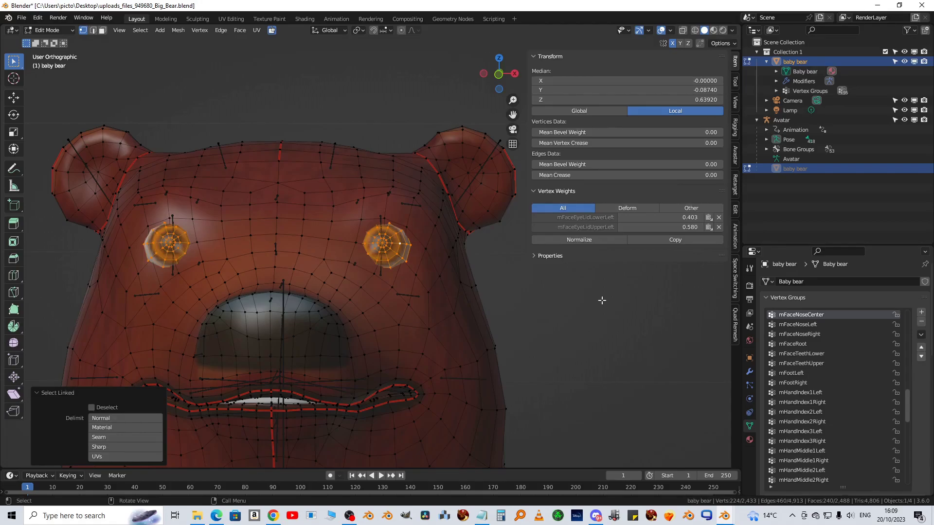
{"action": "left_click_drag", "start_coordinate": [800, 246], "coordinate": [831, 38]}
{"action": "scroll", "coordinate": [816, 189], "scroll_direction": "up", "scroll_amount": 1}
{"action": "scroll", "coordinate": [816, 189], "scroll_direction": "up", "scroll_amount": 5}
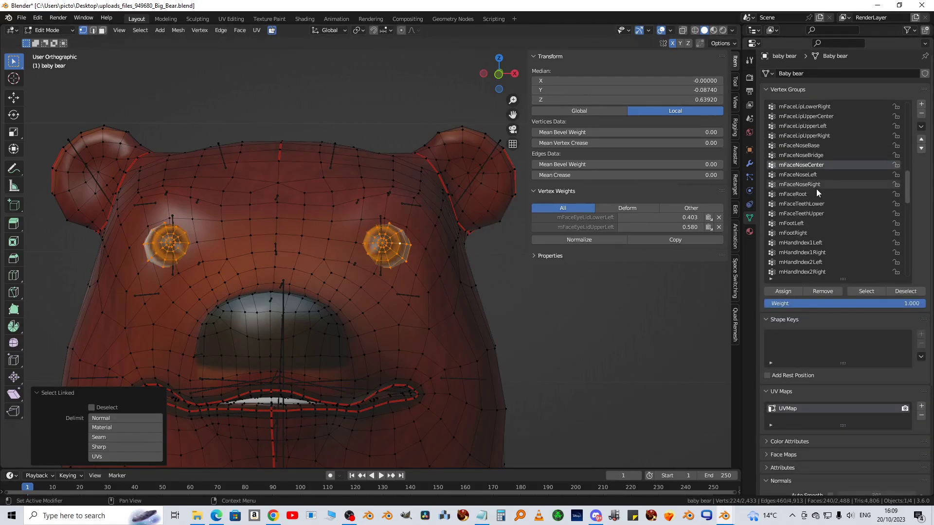
{"action": "left_click_drag", "start_coordinate": [907, 189], "coordinate": [910, 157]}
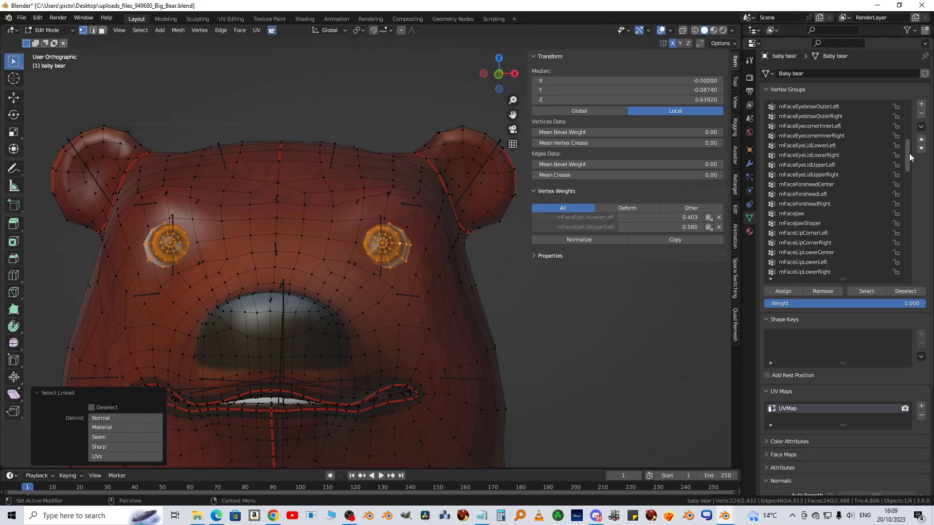
{"action": "left_click", "coordinate": [799, 146]}
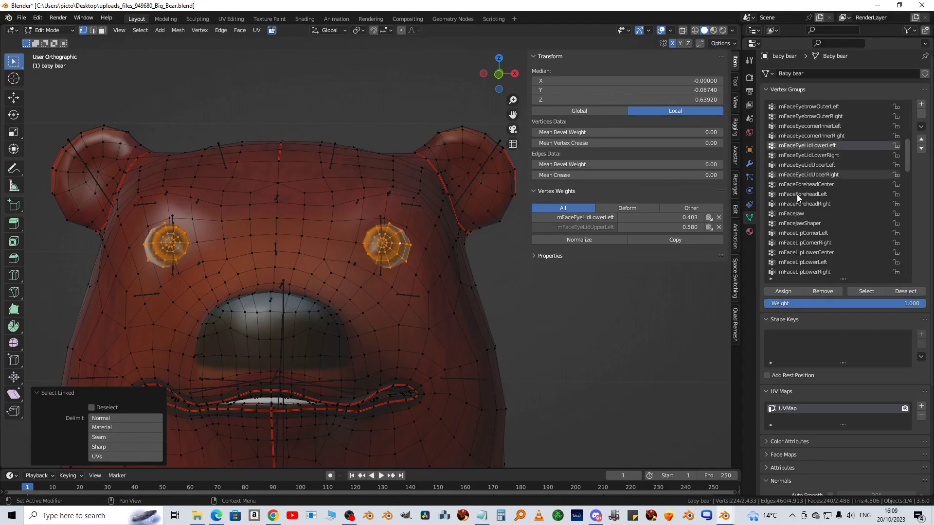
{"action": "left_click", "coordinate": [816, 289]}
{"action": "left_click", "coordinate": [810, 156]}
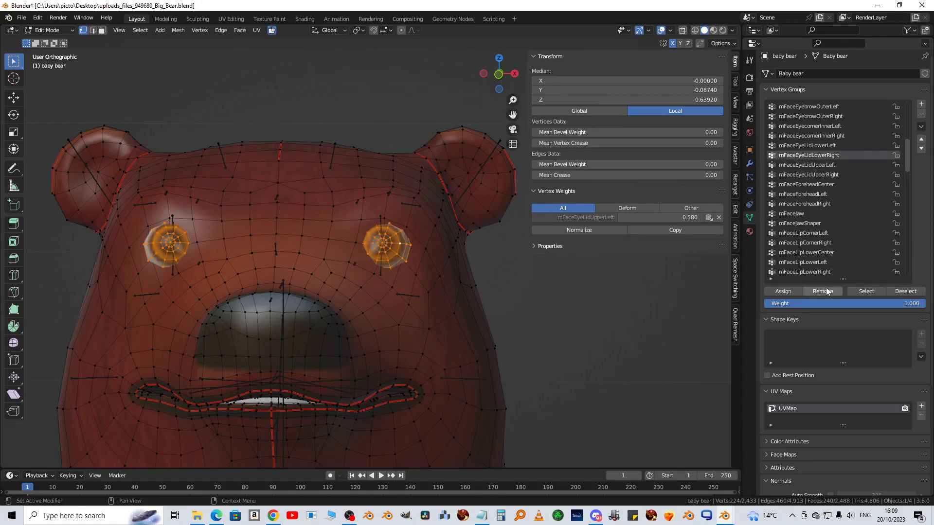
{"action": "left_click", "coordinate": [805, 165]}
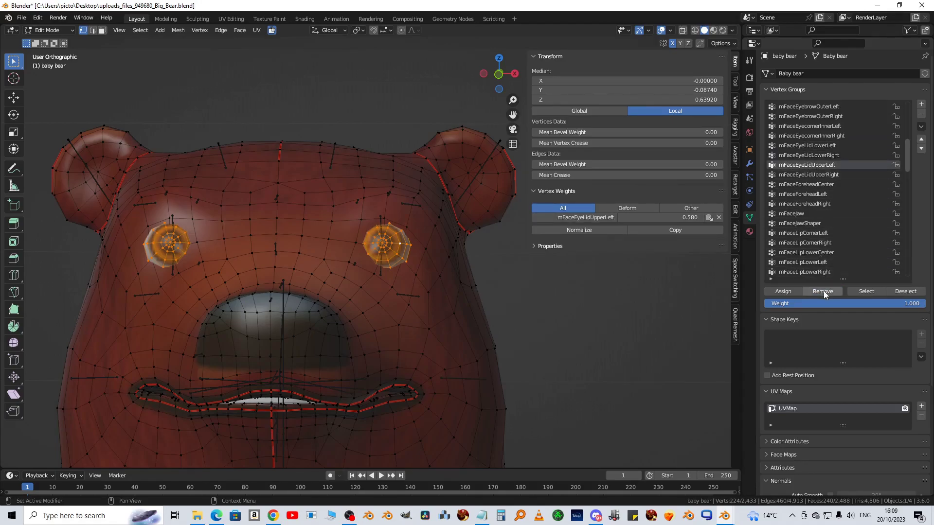
{"action": "left_click", "coordinate": [790, 174]}
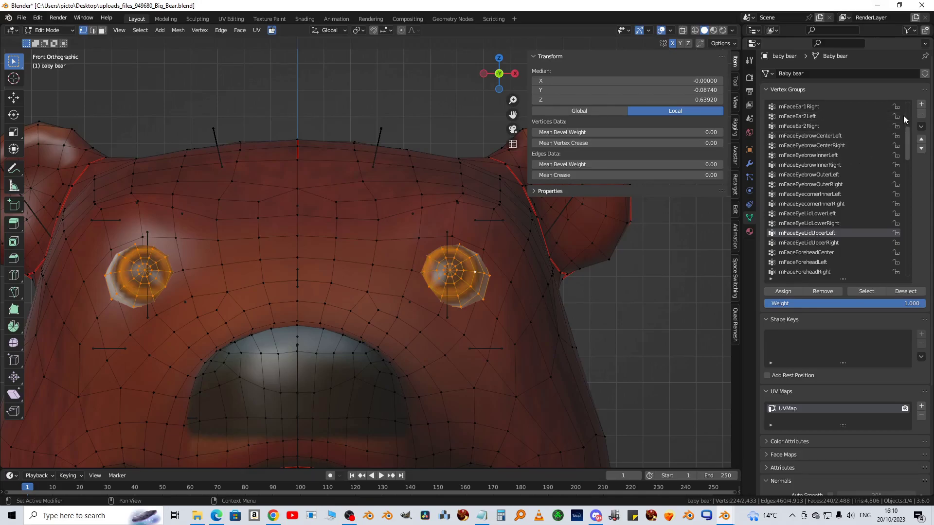
{"action": "left_click_drag", "start_coordinate": [907, 143], "coordinate": [912, 101]}
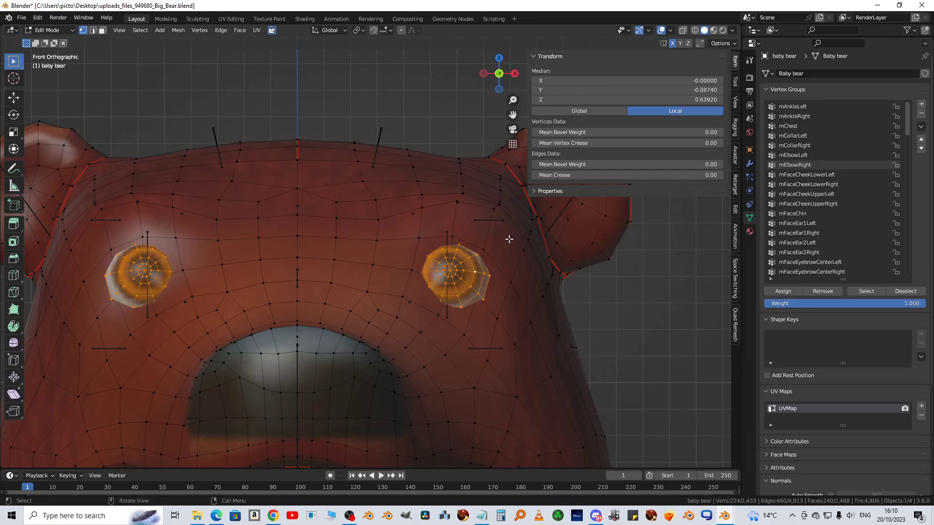
Return the bear to Object Mode, select the EyeLeft bone in Pose Mode and examine the eye from the side and front.
{"action": "middle_click_drag", "start_coordinate": [587, 289], "coordinate": [391, 285]}
{"action": "key", "text": "Tab"}
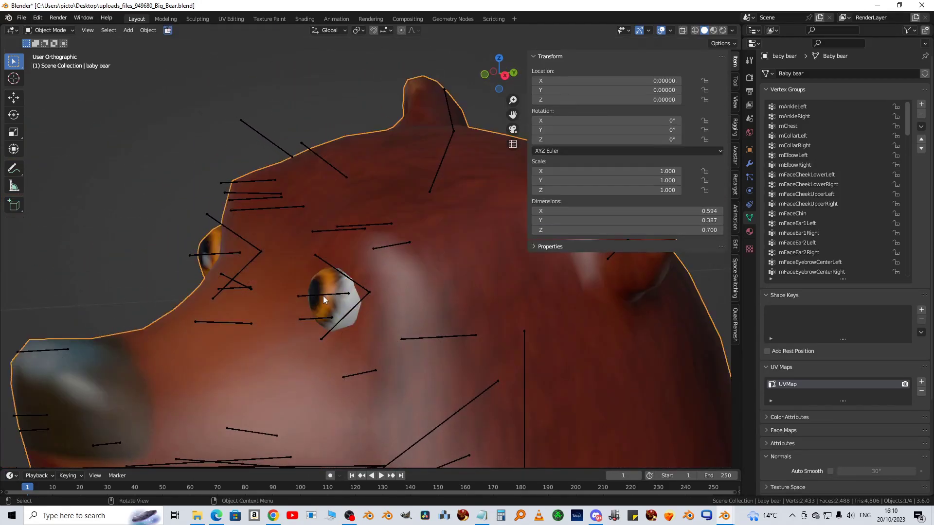
{"action": "left_click", "coordinate": [308, 295]}
{"action": "key", "text": "ctrl+Tab"}
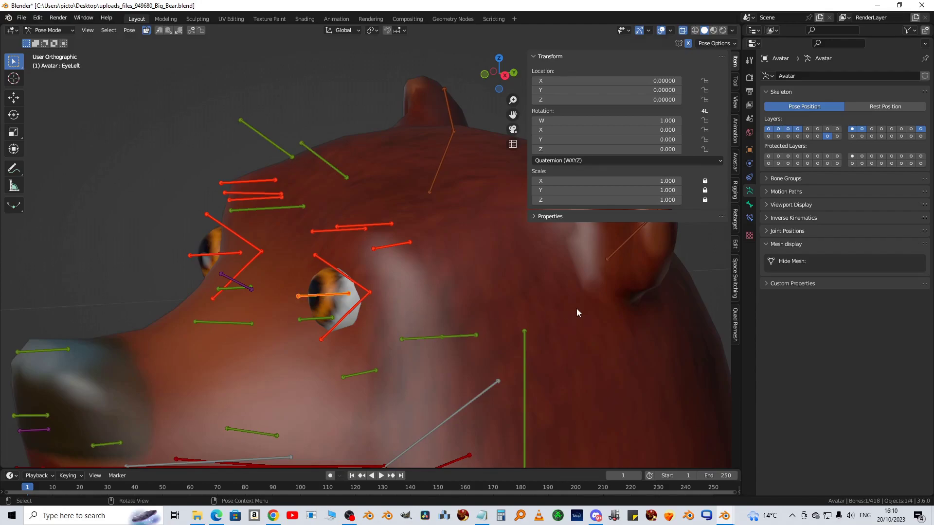
{"action": "scroll", "coordinate": [354, 306], "scroll_direction": "down", "scroll_amount": 5}
{"action": "middle_click_drag", "start_coordinate": [327, 291], "coordinate": [402, 287]}
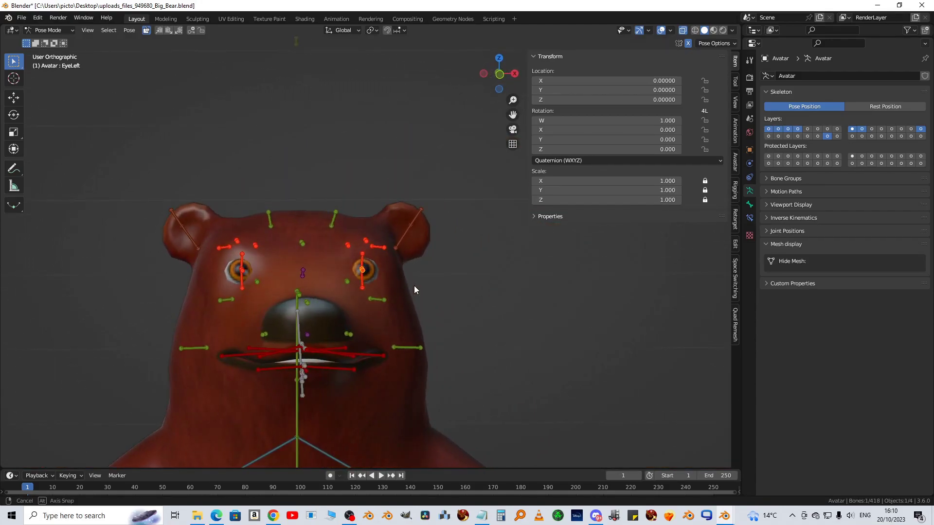
{"action": "scroll", "coordinate": [675, 317], "scroll_direction": "up", "scroll_amount": 3}
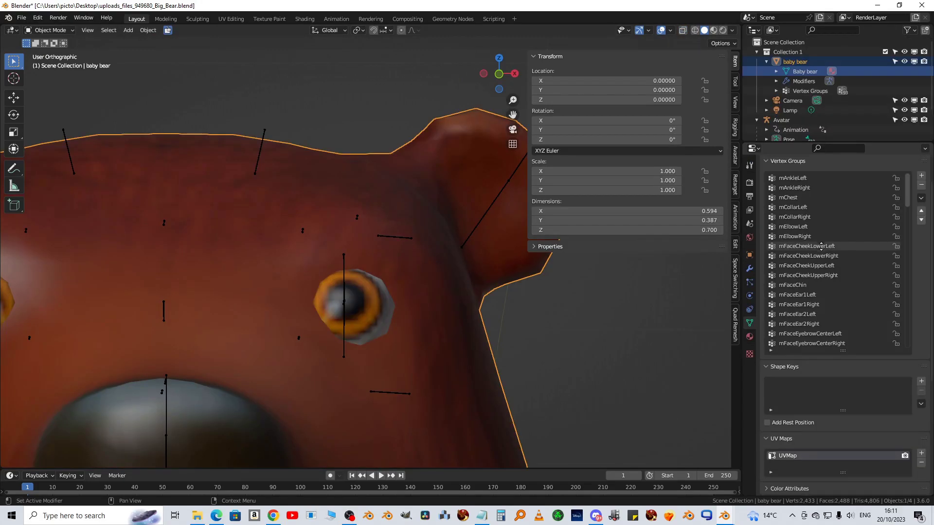
Add two new vertex groups to the baby bear mesh and name them mEyeLeft and mEyeRight.
{"action": "scroll", "coordinate": [821, 246], "scroll_direction": "up", "scroll_amount": 1}
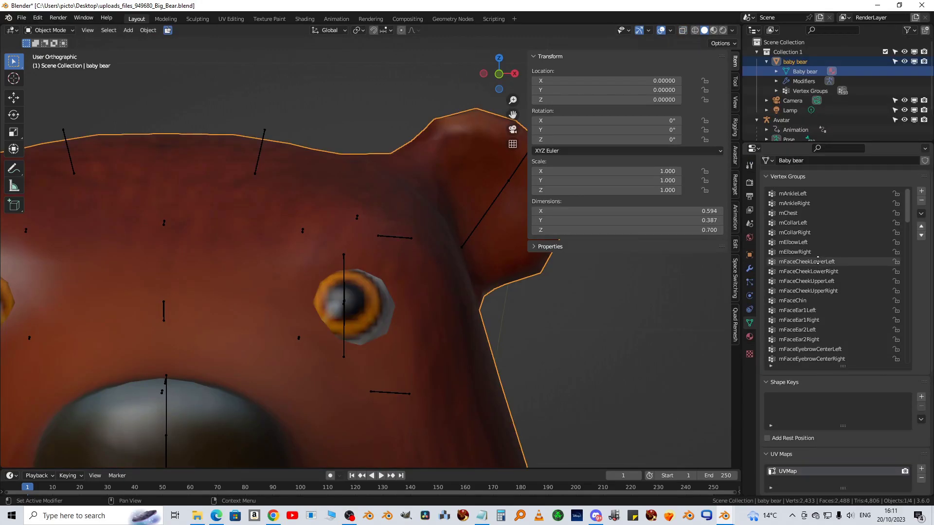
{"action": "left_click", "coordinate": [921, 191]}
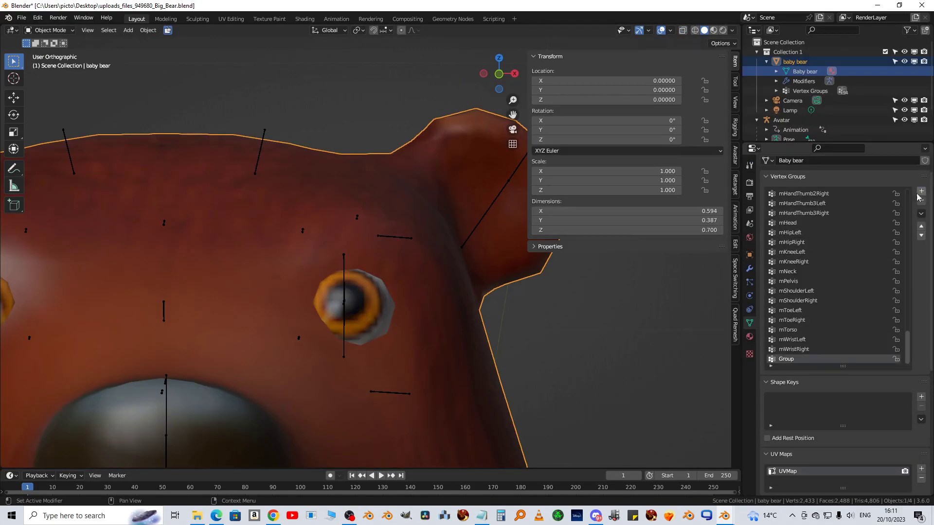
{"action": "double_click", "coordinate": [786, 359]}
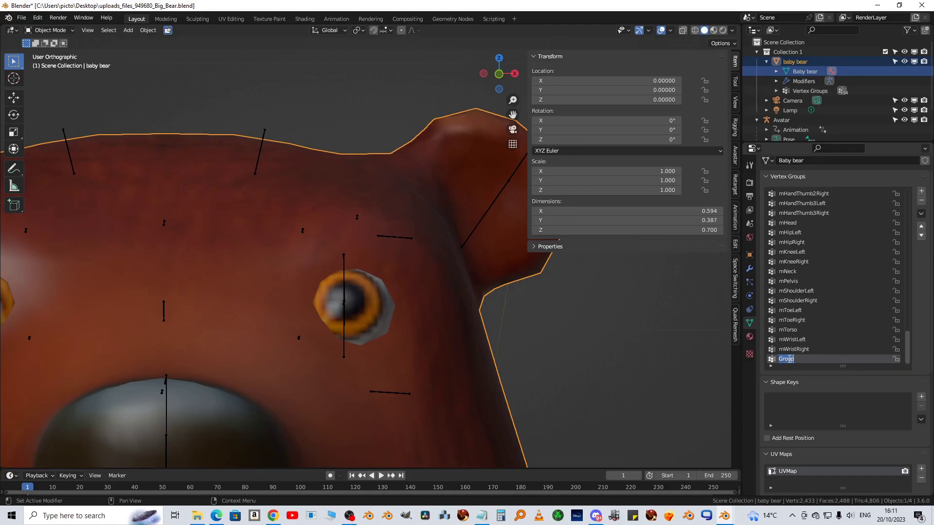
{"action": "type", "text": "mEye"}
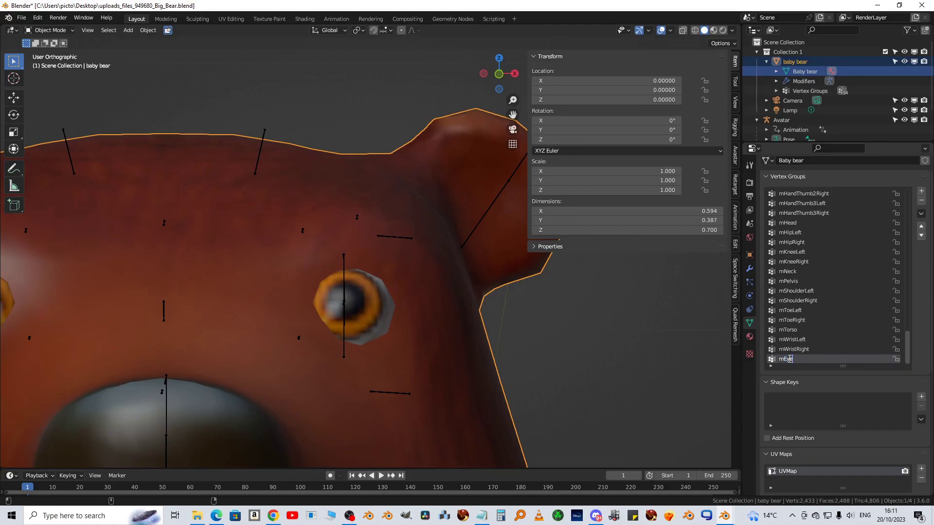
{"action": "type", "text": "Left"}
{"action": "key", "text": "Return"}
{"action": "left_click", "coordinate": [921, 191]}
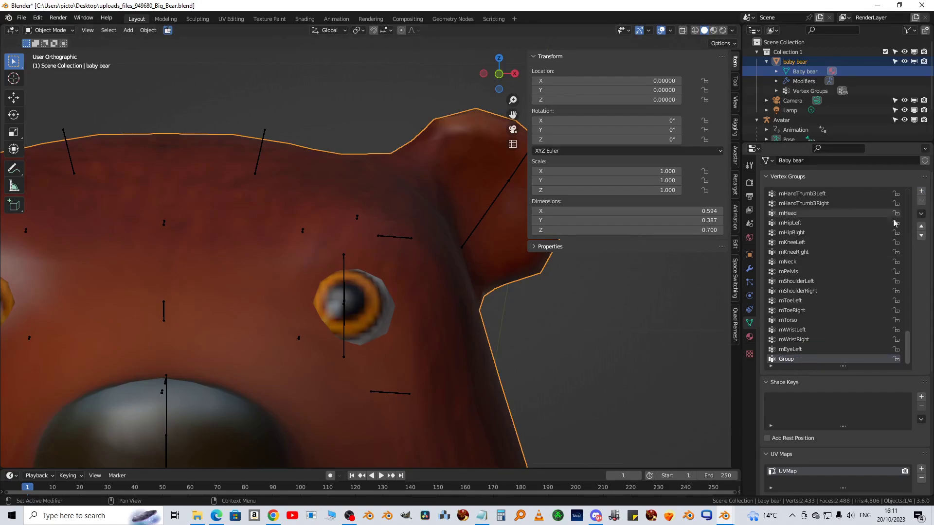
{"action": "double_click", "coordinate": [793, 359]}
{"action": "type", "text": "mEyeRight"}
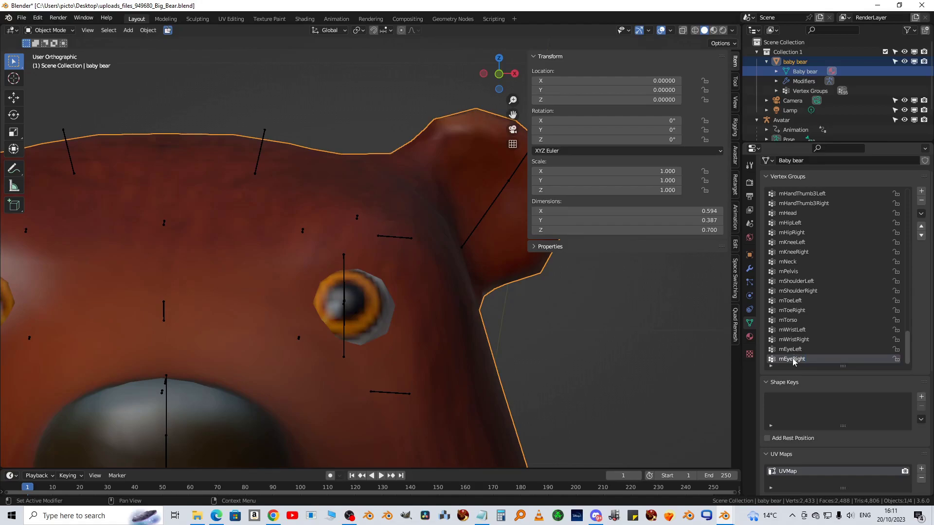
In Edit Mode, select only the bear's left eyeball as linked geometry and assign it to mEyeLeft at weight 1.000.
{"action": "left_click", "coordinate": [500, 346]}
{"action": "key", "text": "Tab"}
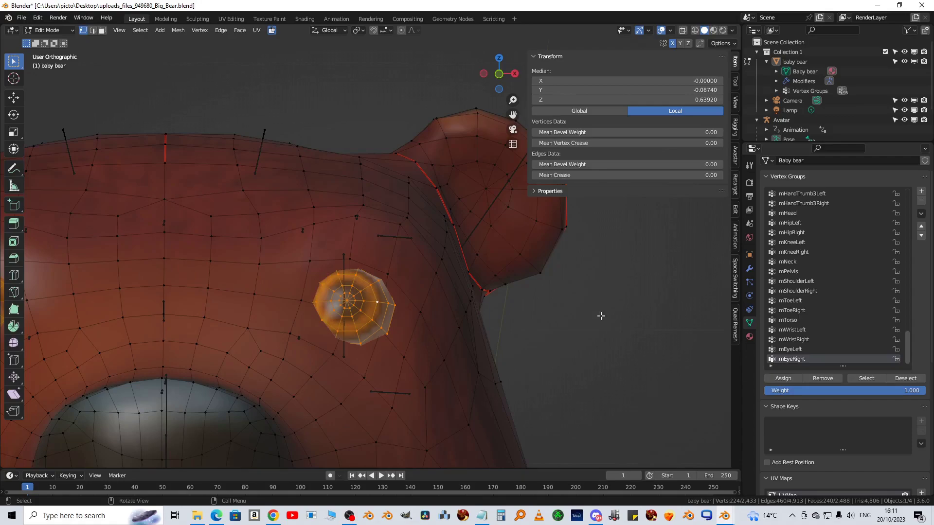
{"action": "left_click", "coordinate": [626, 344]}
{"action": "scroll", "coordinate": [492, 354], "scroll_direction": "down", "scroll_amount": 4}
{"action": "scroll", "coordinate": [544, 340], "scroll_direction": "up", "scroll_amount": 5}
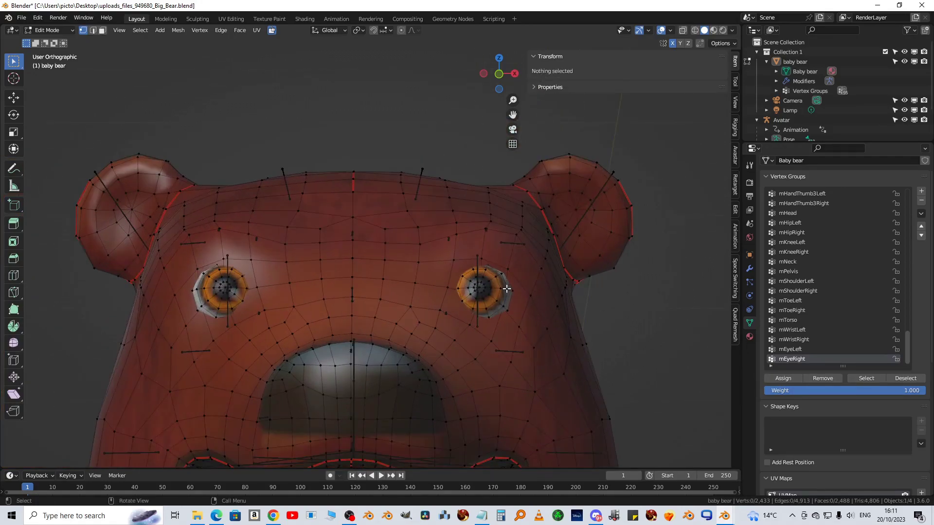
{"action": "key", "text": "l"}
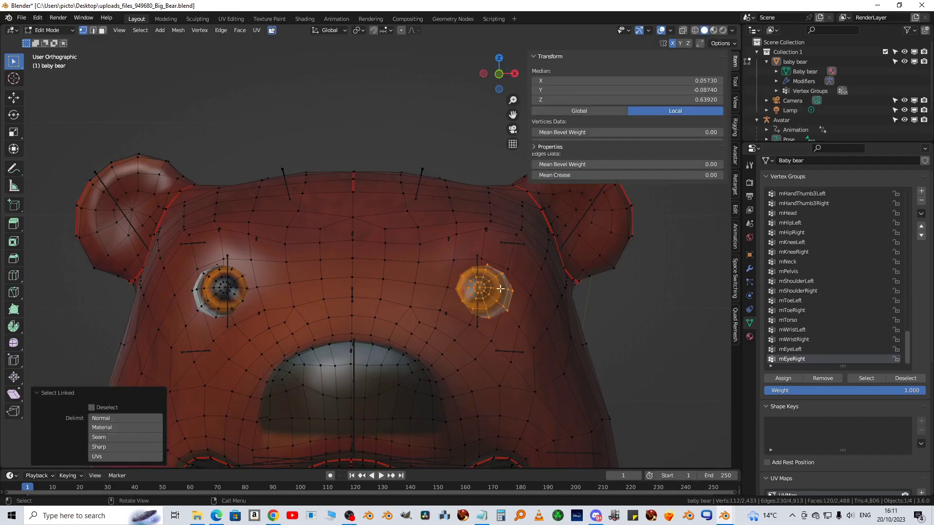
{"action": "left_click", "coordinate": [798, 349]}
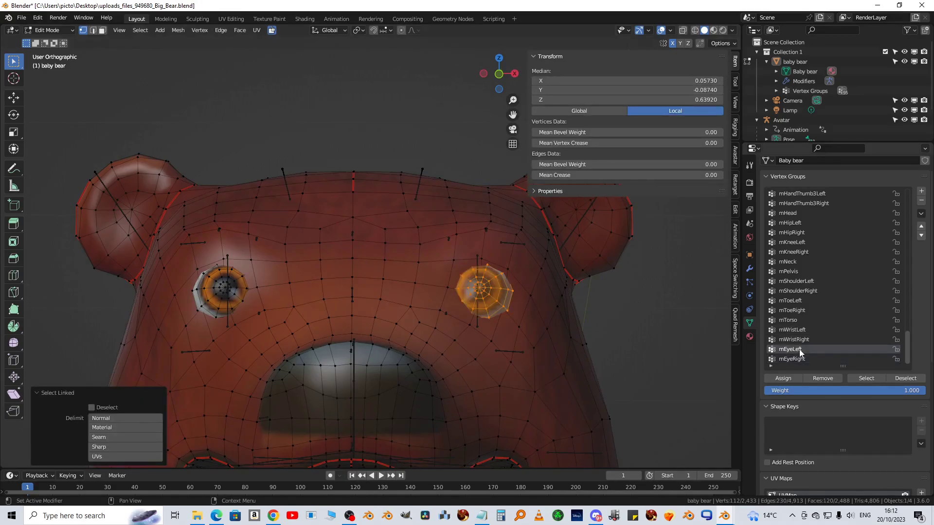
{"action": "left_click", "coordinate": [785, 379]}
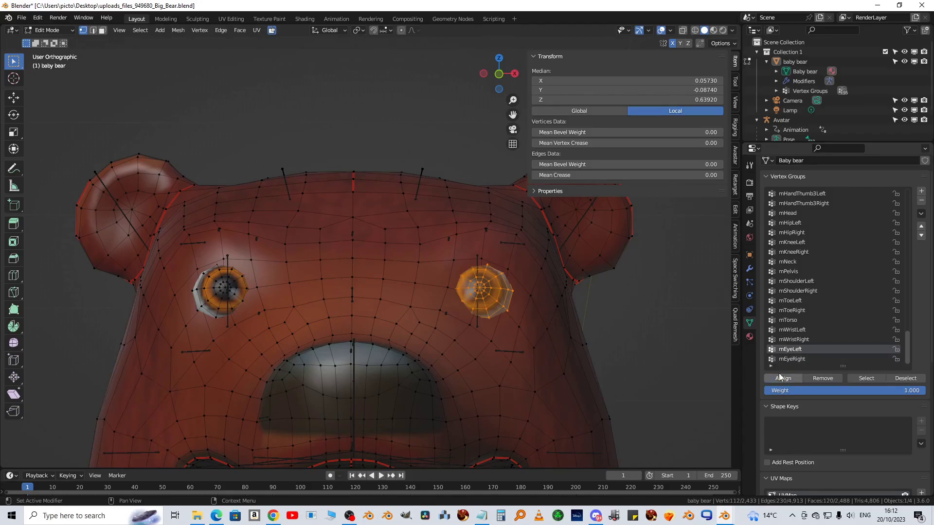
Deselect everything, select the linked geometry of the bear's right eyeball and assign it to mEyeRight at weight 1.000.
{"action": "key", "text": "alt+a"}
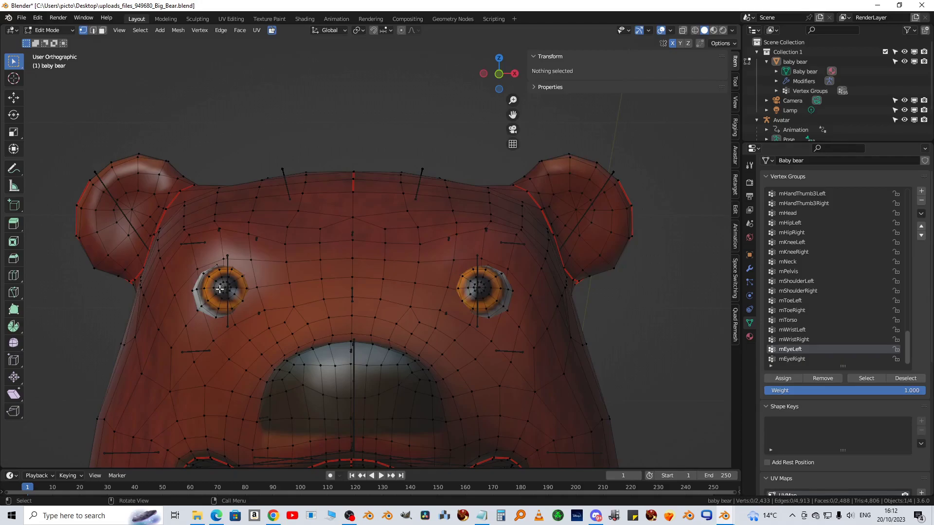
{"action": "key", "text": "l"}
{"action": "left_click", "coordinate": [786, 360]}
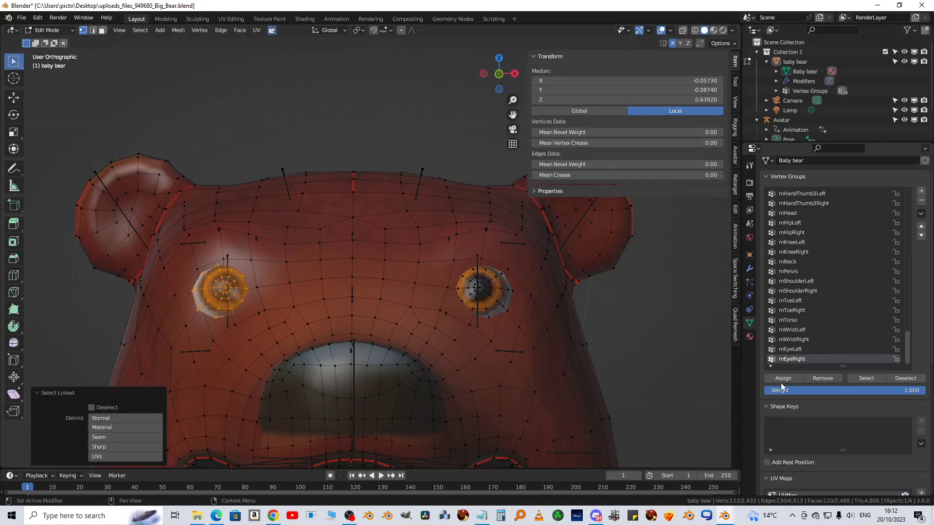
{"action": "left_click", "coordinate": [780, 379]}
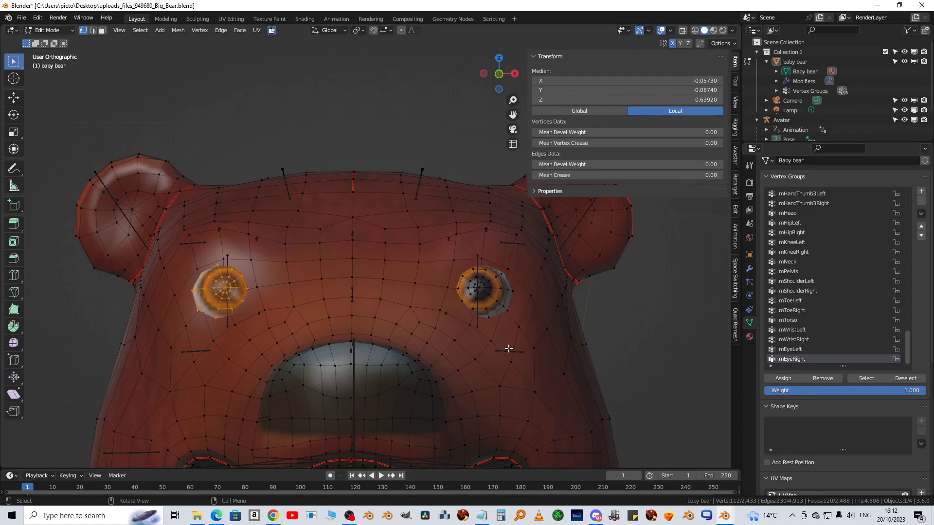
Leave Edit Mode, select the EyeLeft bone in Pose Mode and rotate it to test how the eyeball follows.
{"action": "key", "text": "Tab"}
{"action": "middle_click_drag", "start_coordinate": [506, 348], "coordinate": [452, 341]}
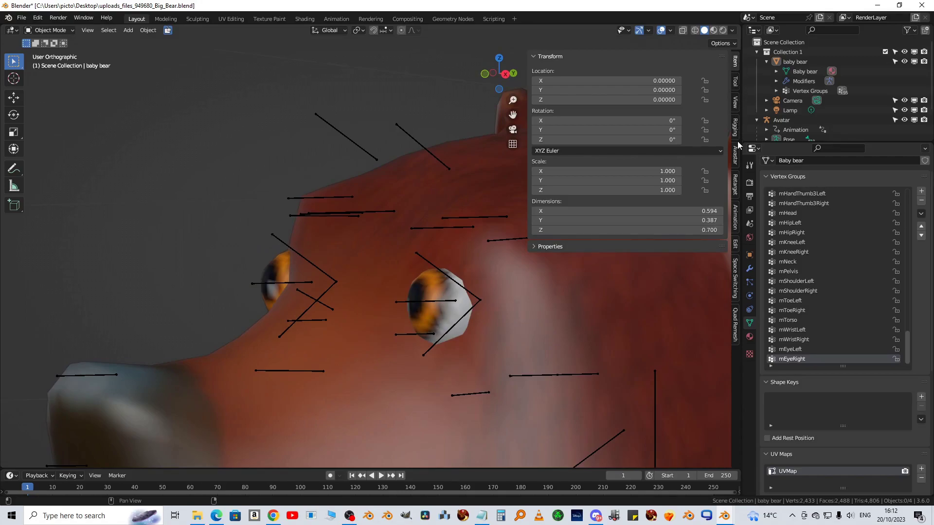
{"action": "left_click", "coordinate": [735, 157]}
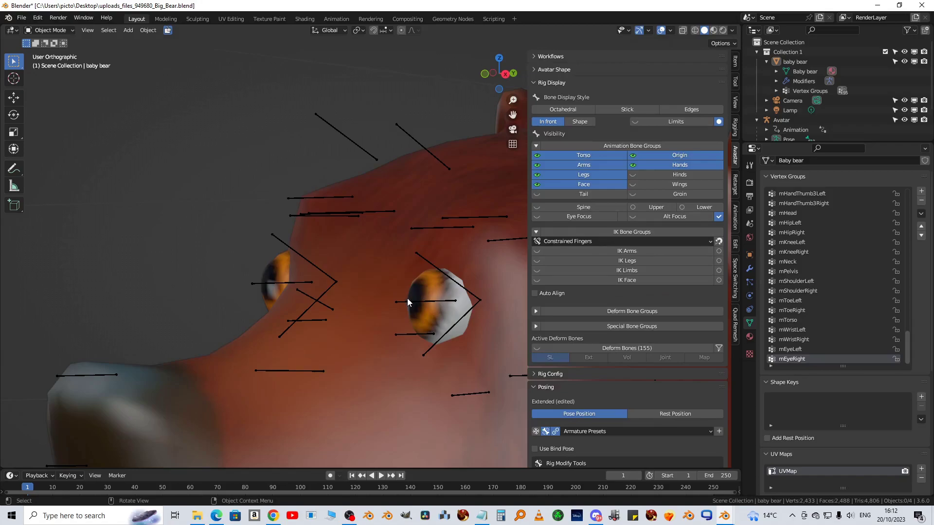
{"action": "left_click", "coordinate": [406, 299]}
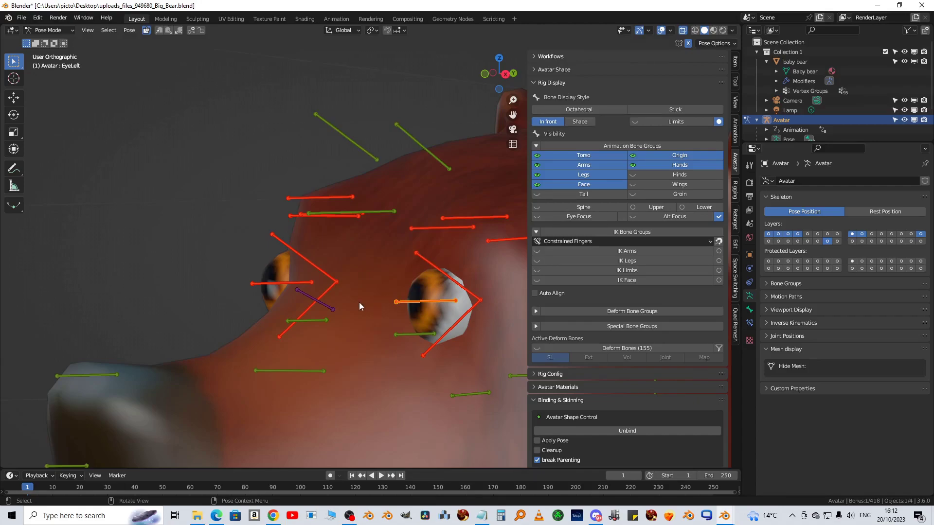
{"action": "key", "text": "r"}
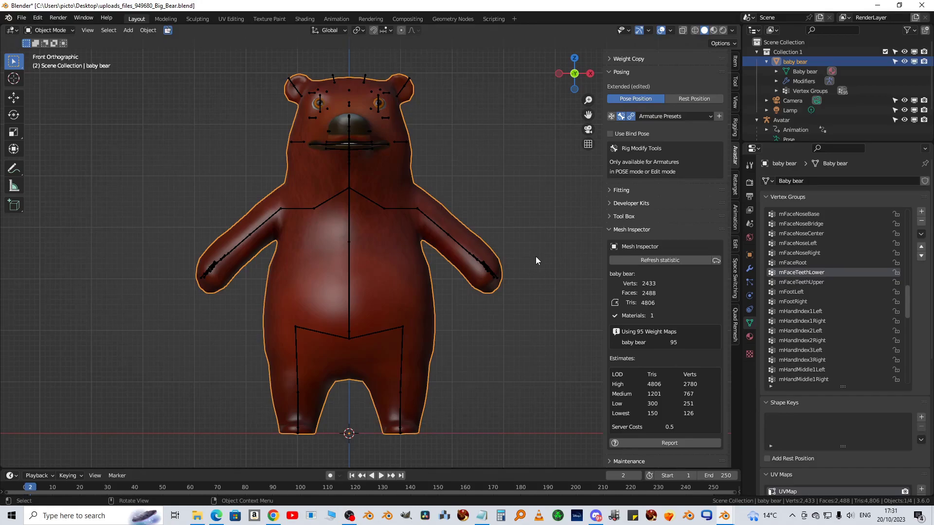
Export the baby bear as Collada (Avastar), overwriting bear.dae on the Desktop, and dismiss the export hint.
{"action": "left_click", "coordinate": [21, 18]}
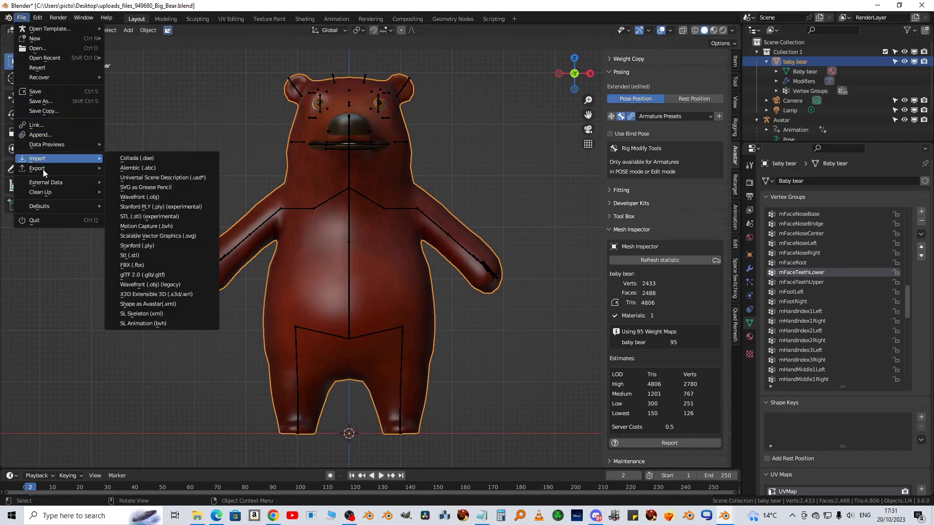
{"action": "mouse_move", "coordinate": [59, 168]}
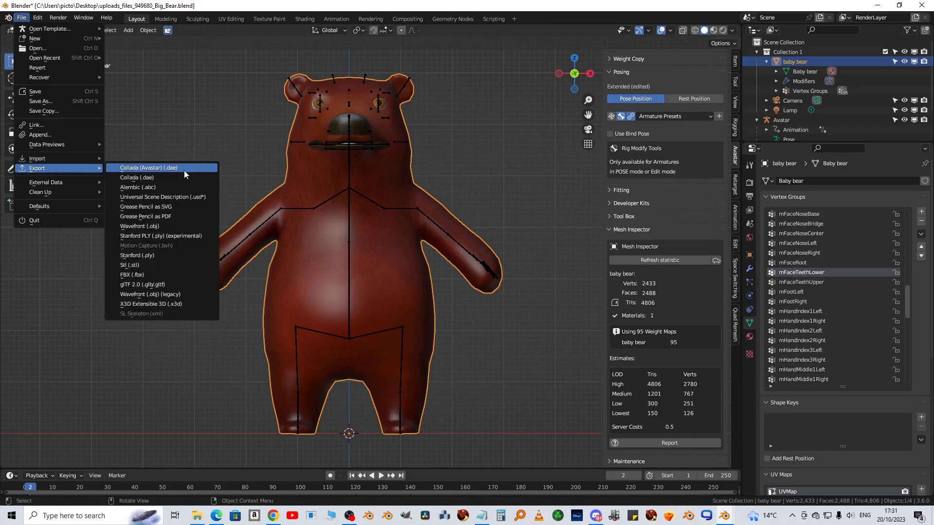
{"action": "left_click", "coordinate": [144, 168]}
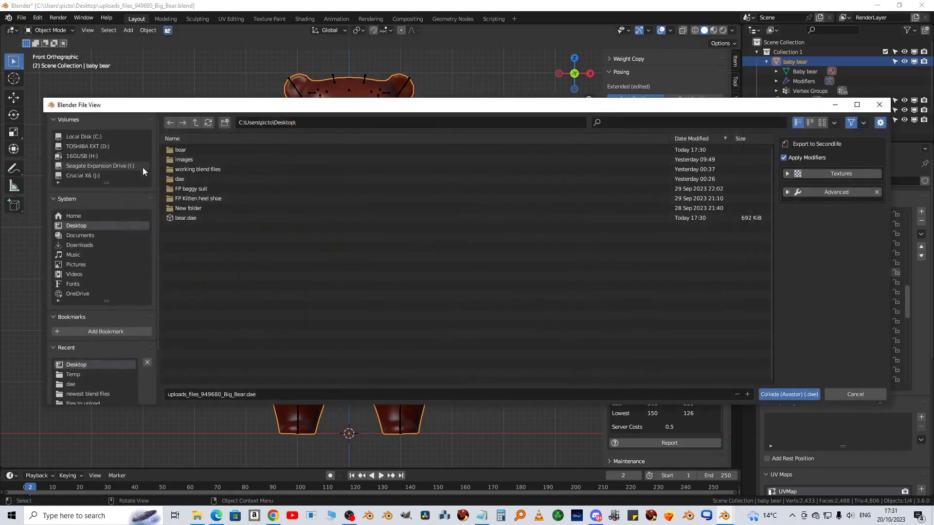
{"action": "left_click", "coordinate": [185, 218]}
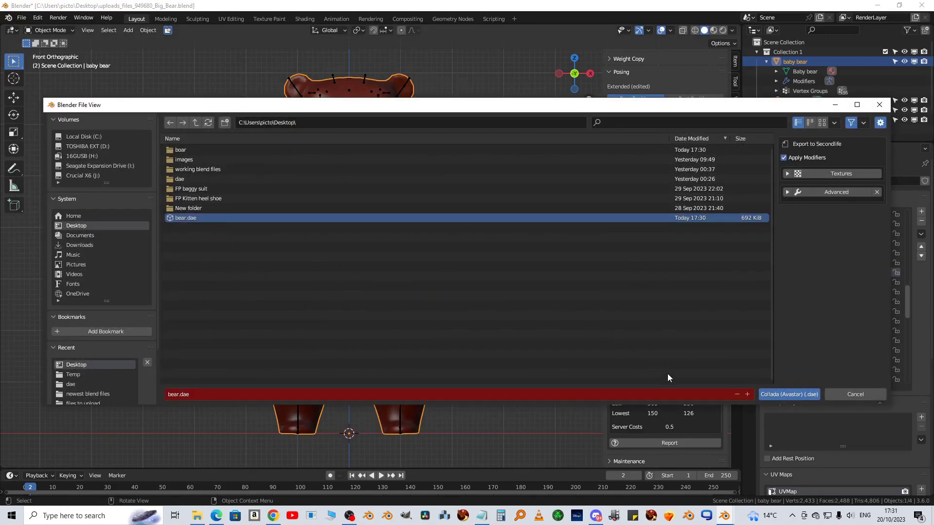
{"action": "left_click", "coordinate": [801, 392]}
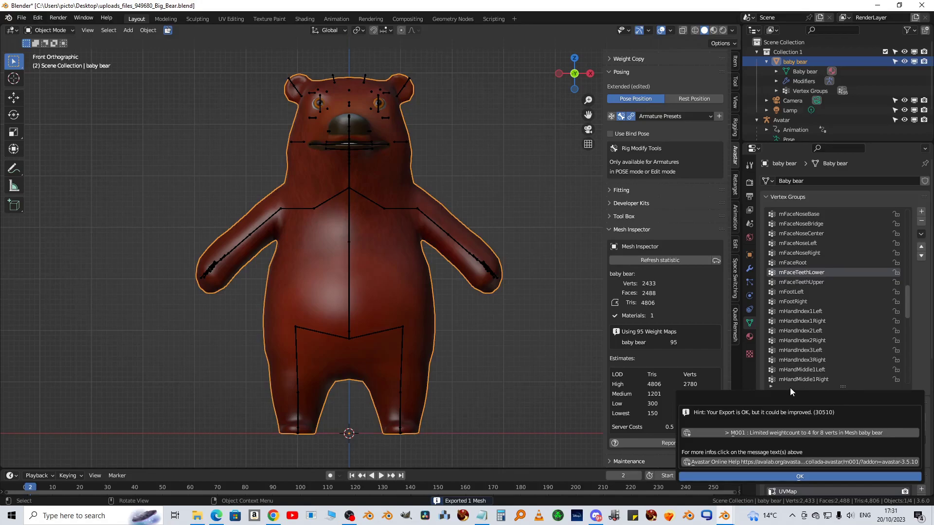
{"action": "left_click_drag", "start_coordinate": [689, 394], "coordinate": [266, 250]}
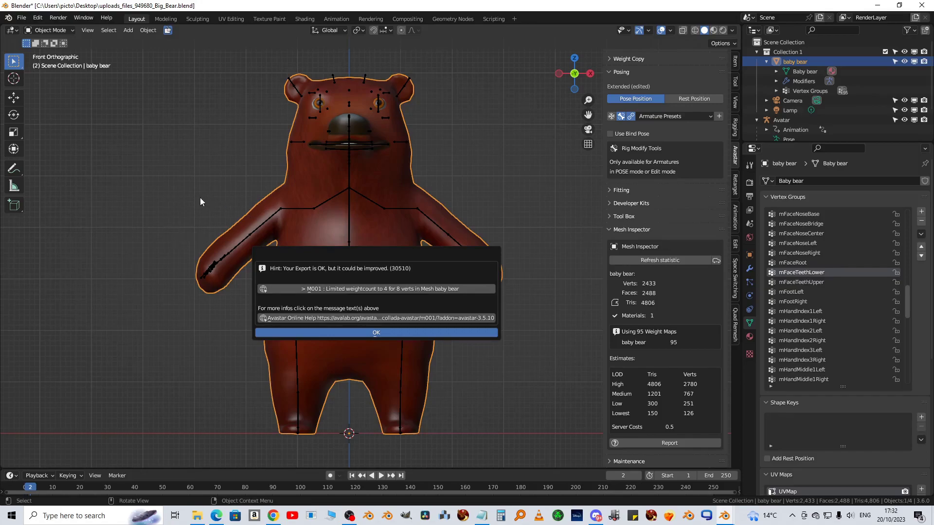
{"action": "left_click", "coordinate": [357, 332]}
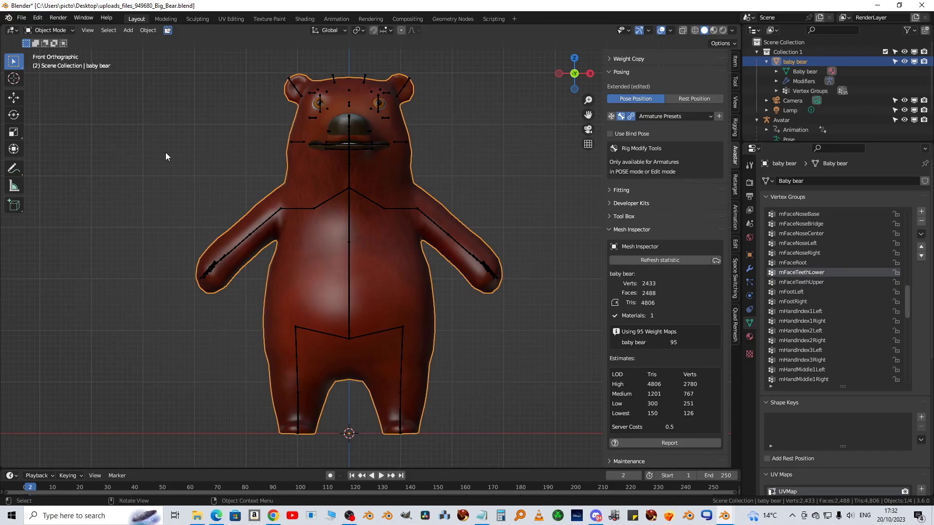
In Edit Mode, bring up the vertex weights of the selected mouth-corner vertices and apply Limit Total with a limit of 4.
{"action": "key", "text": "Tab"}
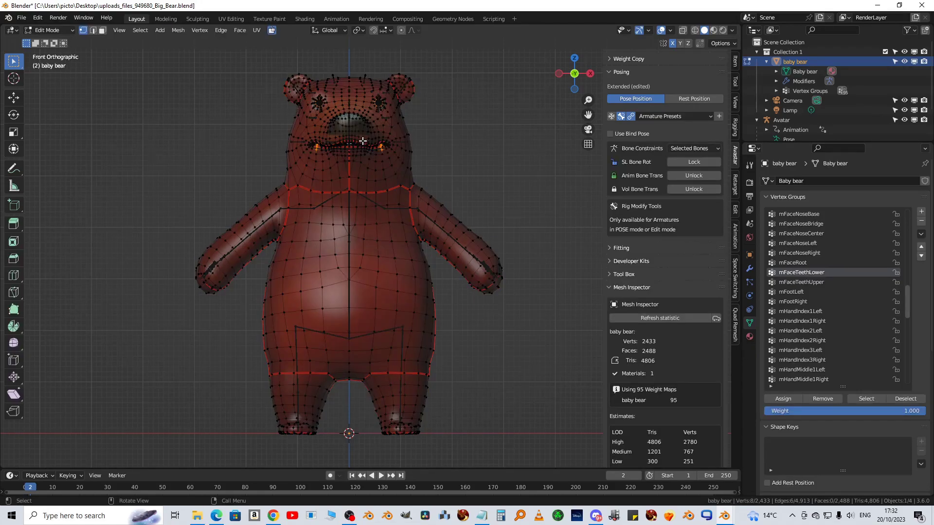
{"action": "scroll", "coordinate": [363, 140], "scroll_direction": "up", "scroll_amount": 2}
{"action": "middle_click_drag", "start_coordinate": [365, 156], "coordinate": [371, 238], "text": "shift"}
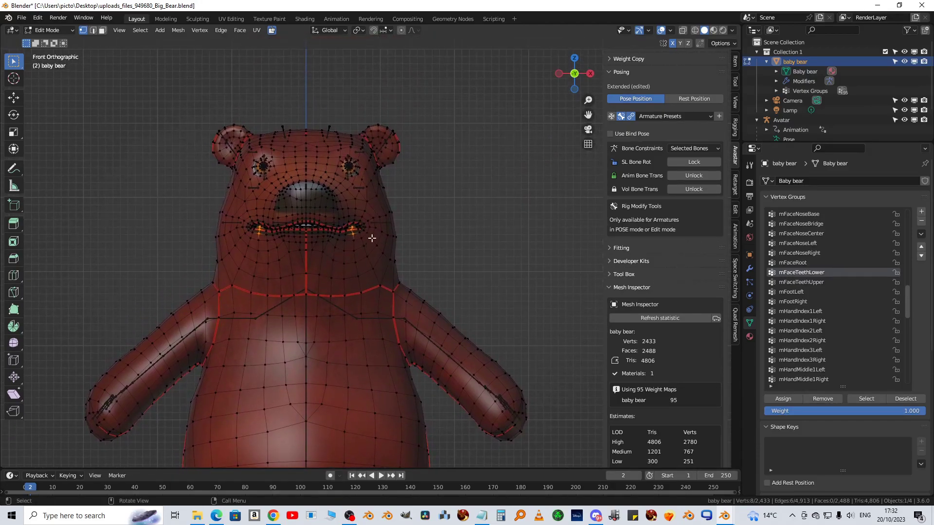
{"action": "scroll", "coordinate": [396, 222], "scroll_direction": "up", "scroll_amount": 4}
{"action": "key", "text": "KP_Decimal"}
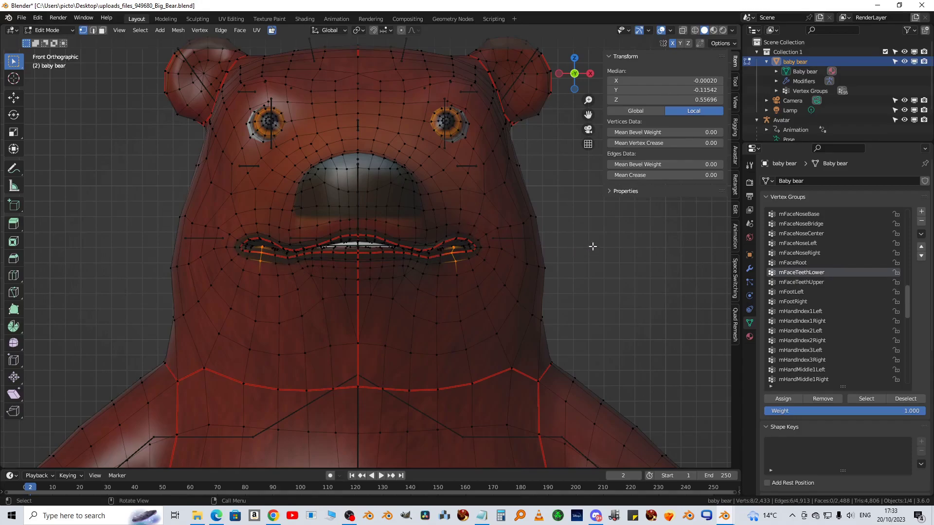
{"action": "left_click", "coordinate": [261, 262], "text": "shift"}
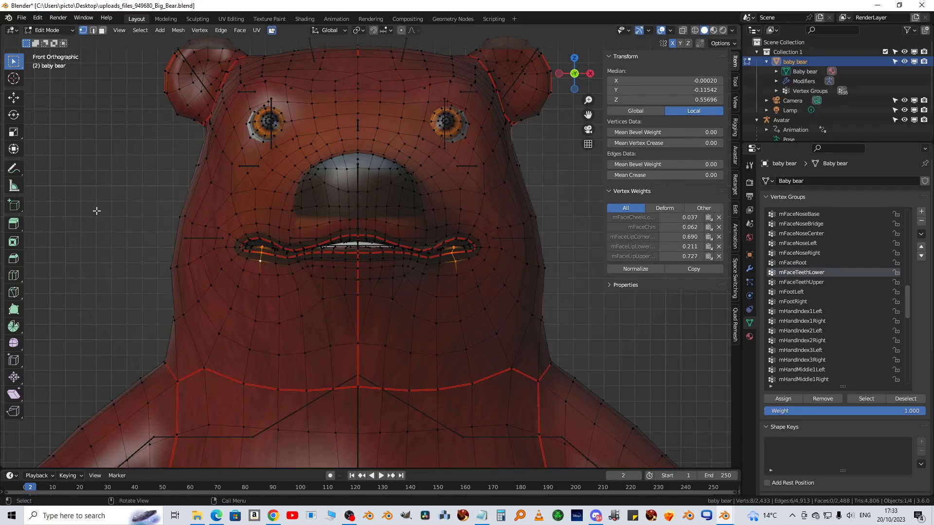
{"action": "key", "text": "q"}
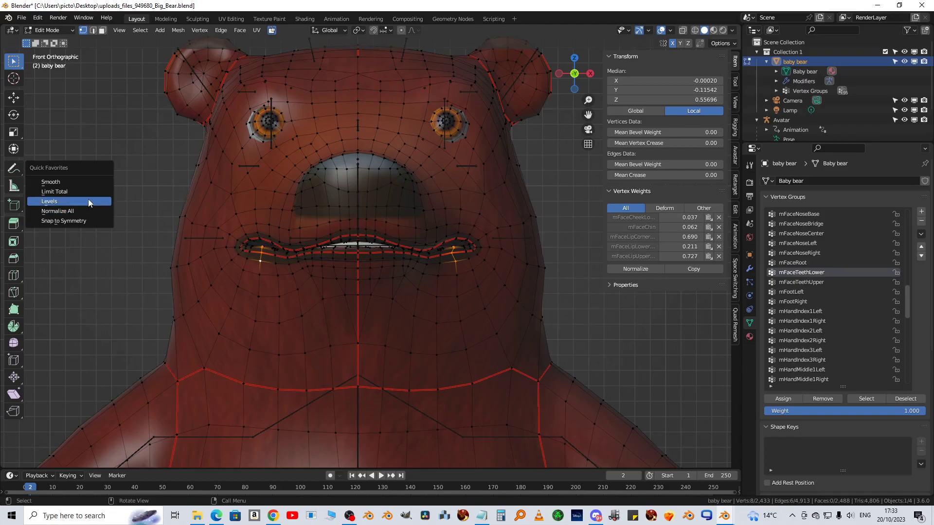
{"action": "left_click", "coordinate": [85, 191]}
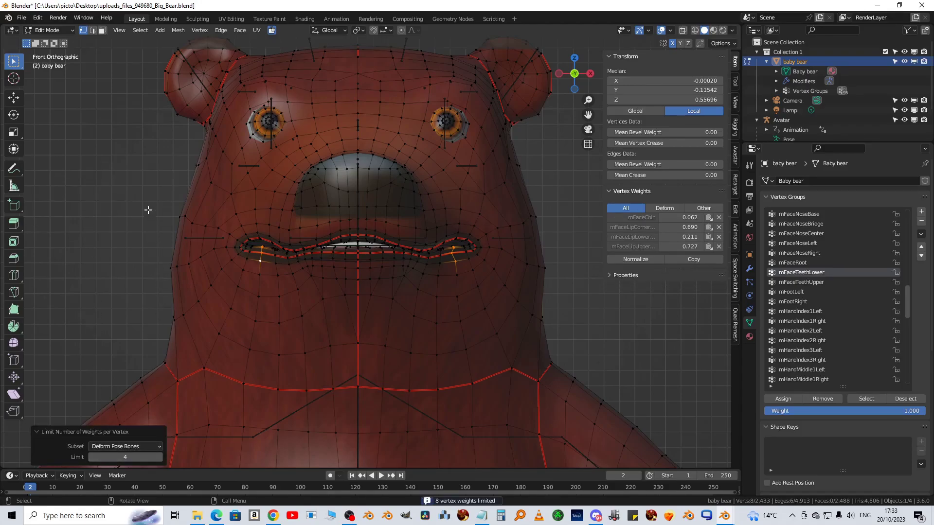
Normalize all vertex group weights on the selected mouth-corner vertices for the deform pose bones and return to Object Mode.
{"action": "key", "text": "q"}
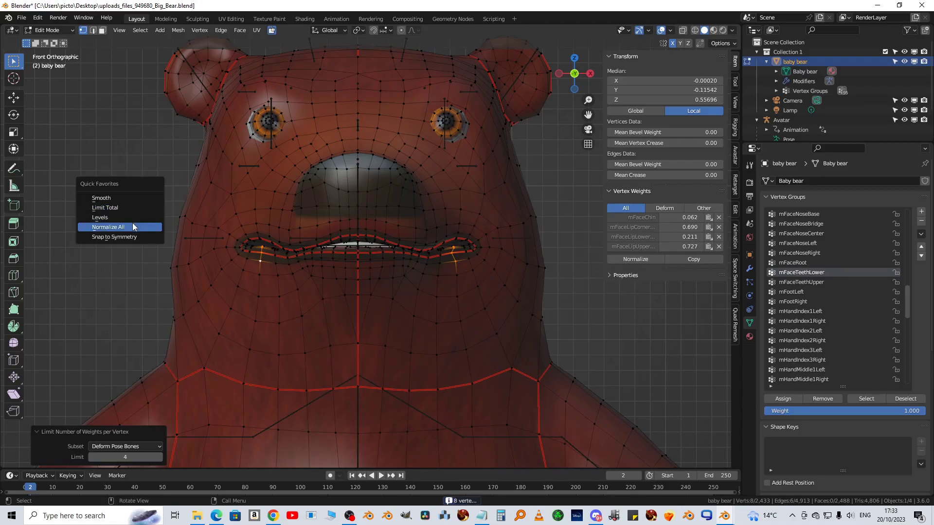
{"action": "left_click", "coordinate": [130, 227]}
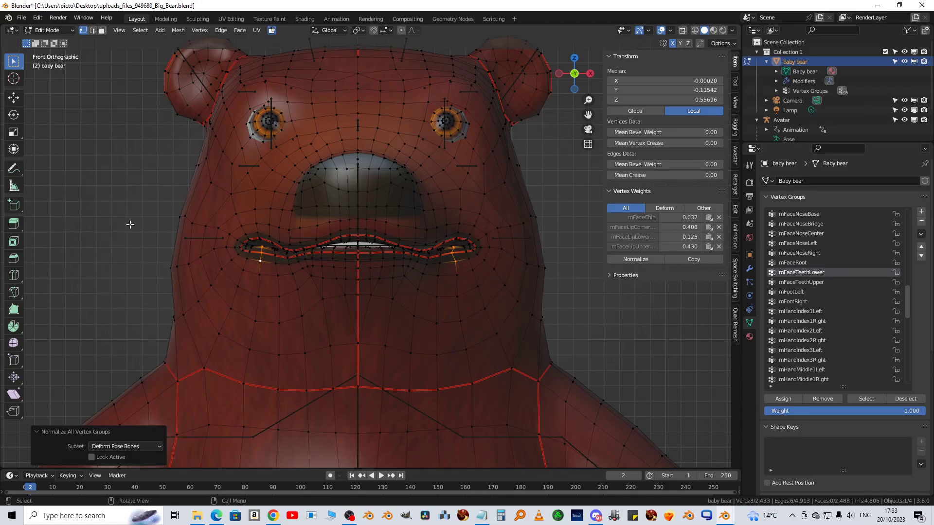
{"action": "key", "text": "Tab"}
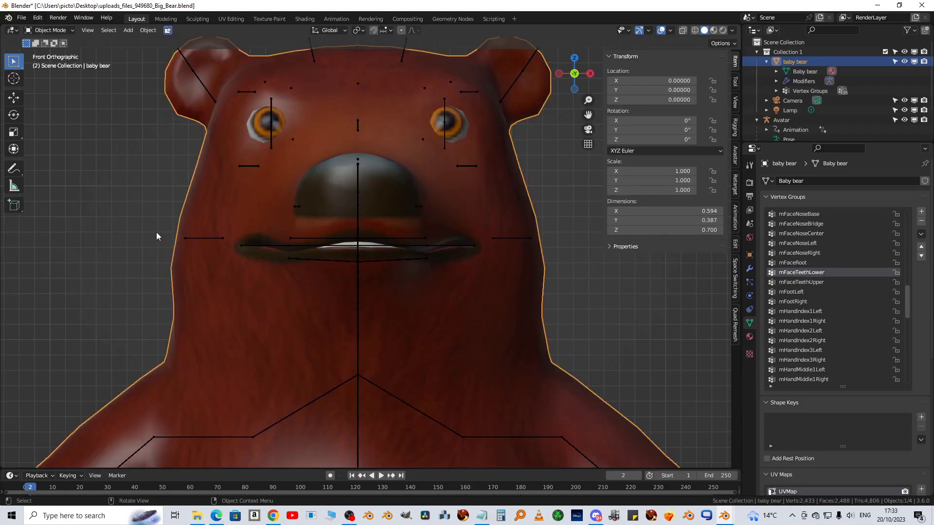
Export the corrected bear mesh again as Collada (Avastar), overwriting bear.dae on the Desktop.
{"action": "left_click", "coordinate": [27, 18]}
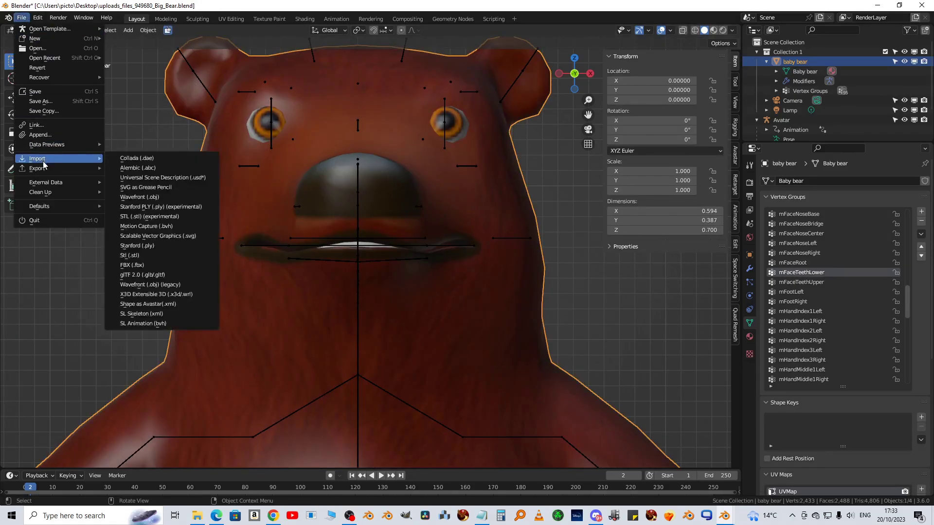
{"action": "mouse_move", "coordinate": [49, 168]}
{"action": "left_click", "coordinate": [154, 169]}
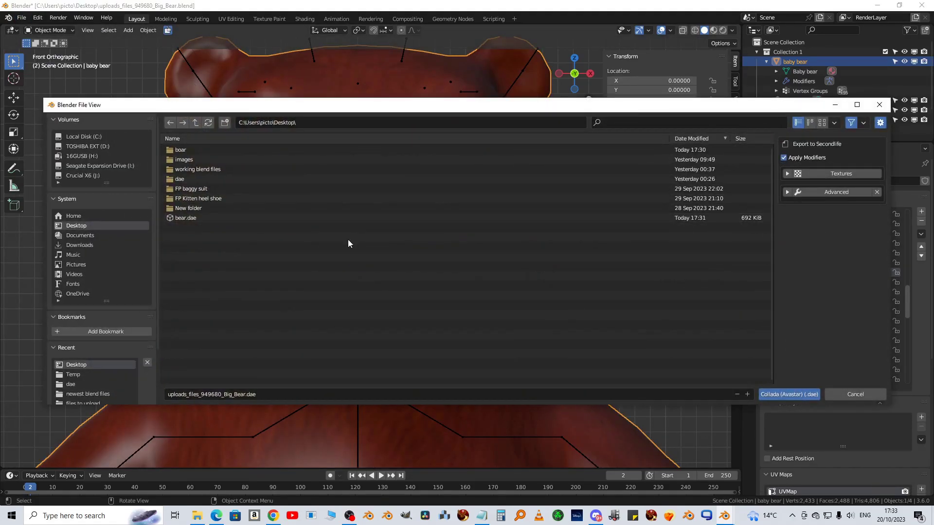
{"action": "left_click", "coordinate": [179, 219]}
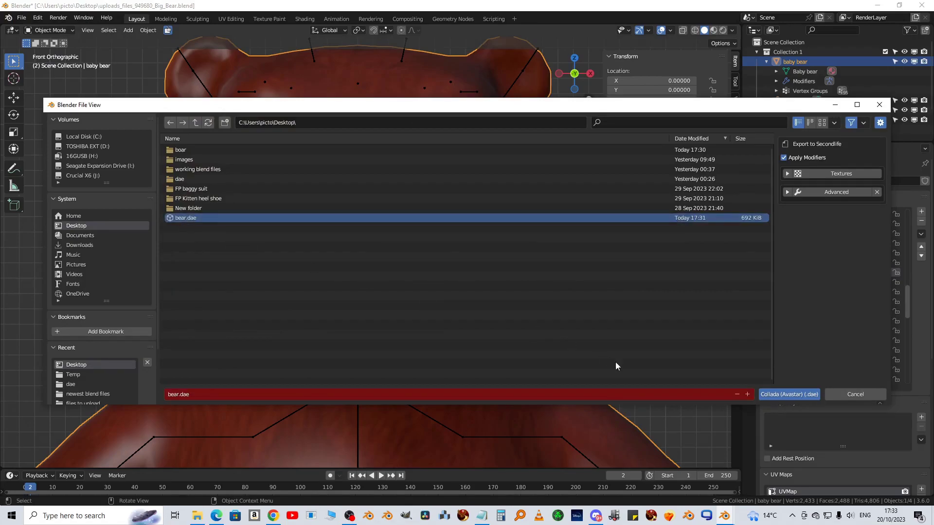
{"action": "left_click", "coordinate": [782, 395]}
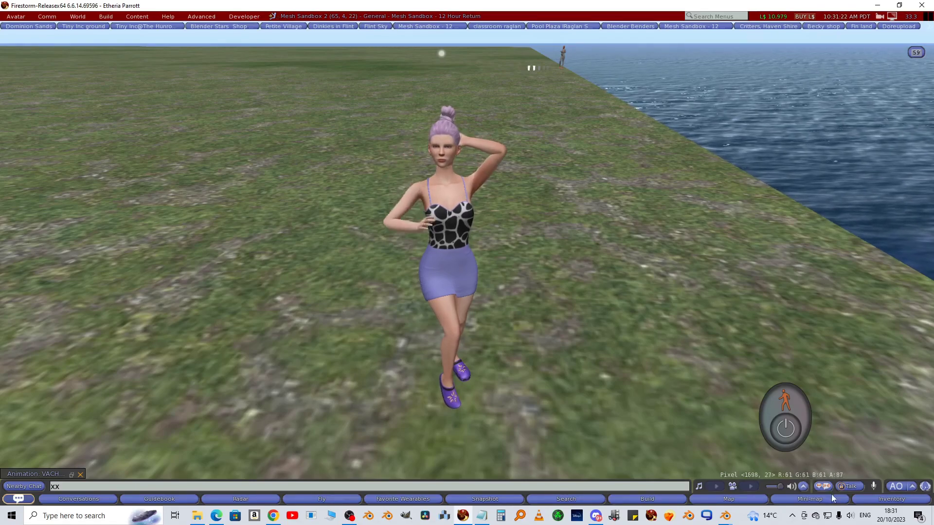
Switch to the Firestorm viewer, open the inventory and create a new alpha clothing item.
{"action": "left_click", "coordinate": [885, 499]}
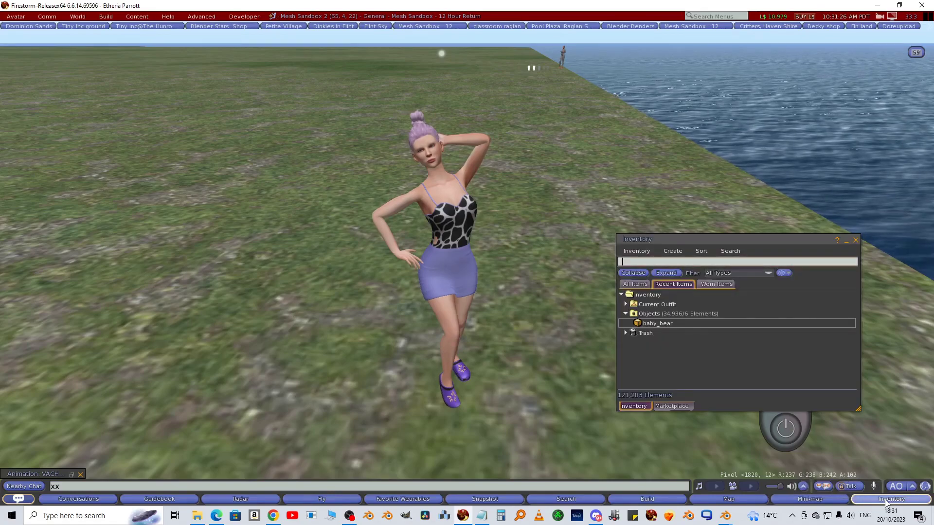
{"action": "left_click_drag", "start_coordinate": [656, 237], "coordinate": [615, 187]}
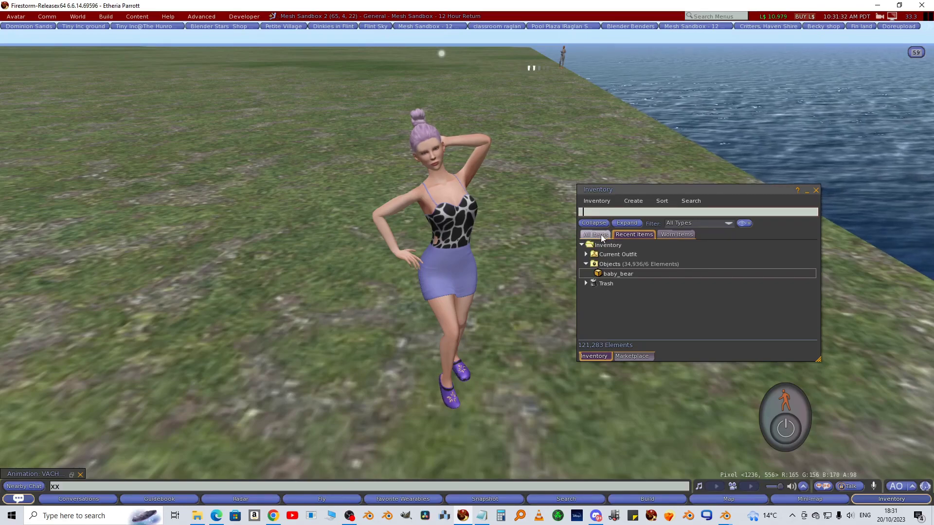
{"action": "left_click", "coordinate": [633, 201]}
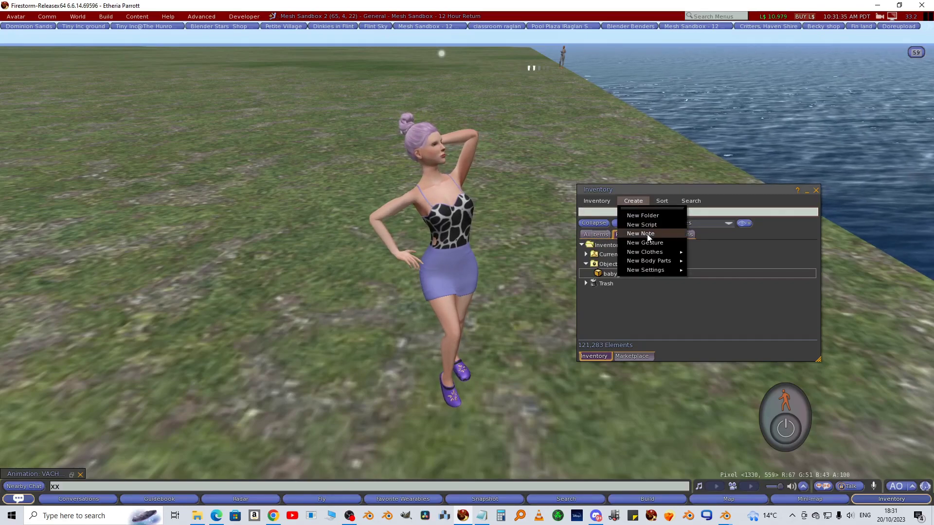
{"action": "mouse_move", "coordinate": [647, 261]}
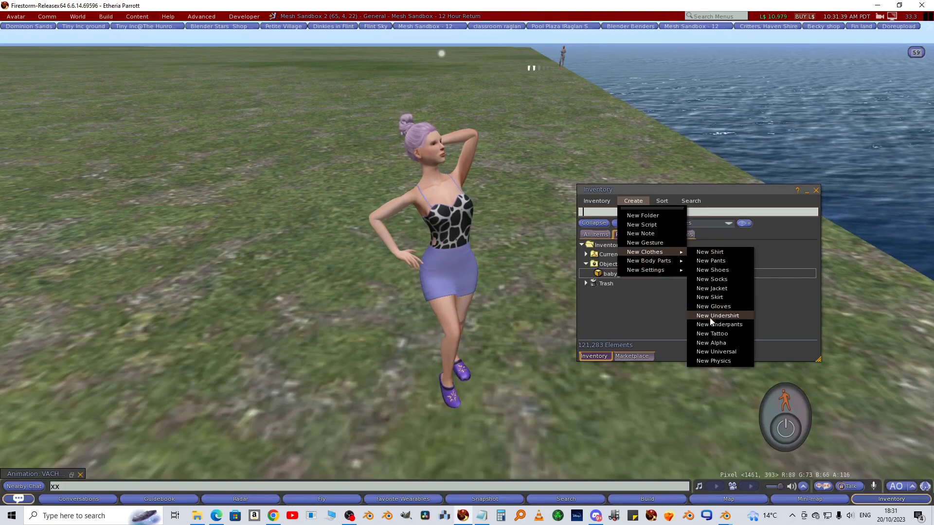
{"action": "left_click", "coordinate": [709, 342]}
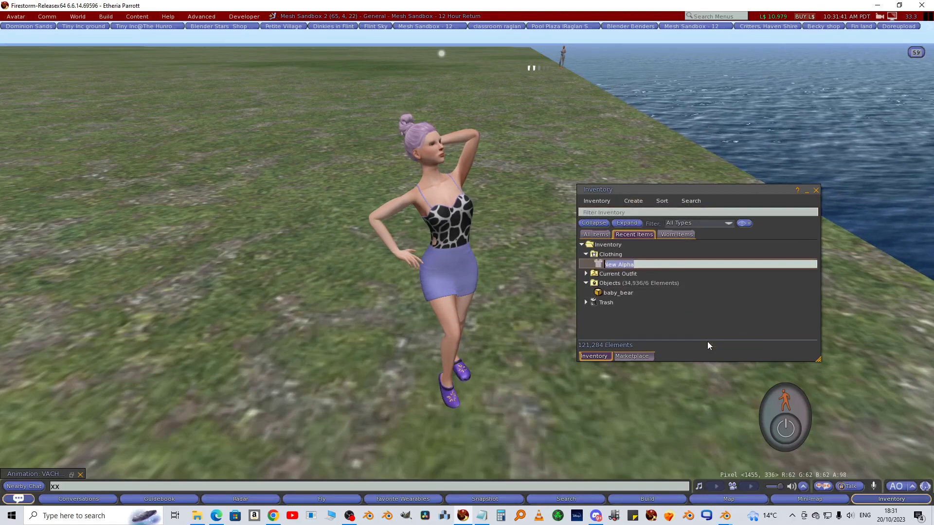
Wear the New Alpha item on the avatar and open it for editing.
{"action": "right_click", "coordinate": [595, 264]}
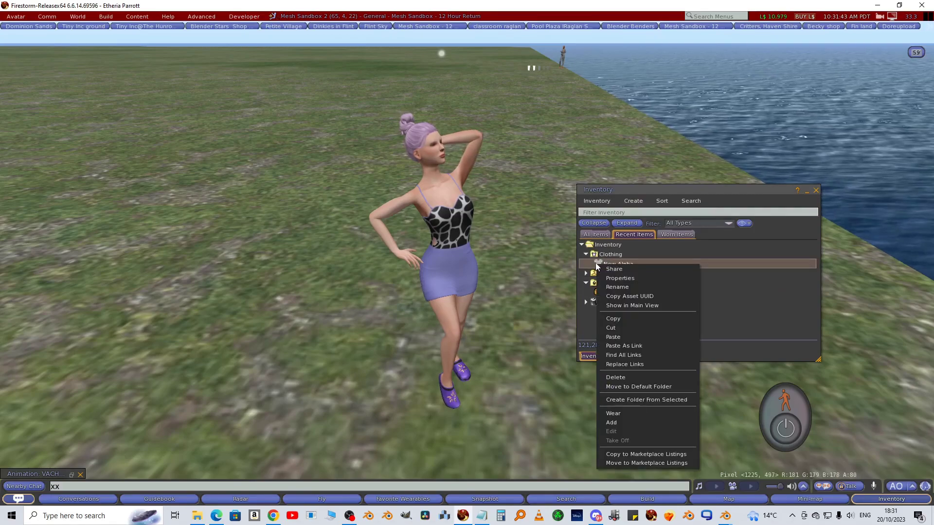
{"action": "left_click", "coordinate": [712, 188]}
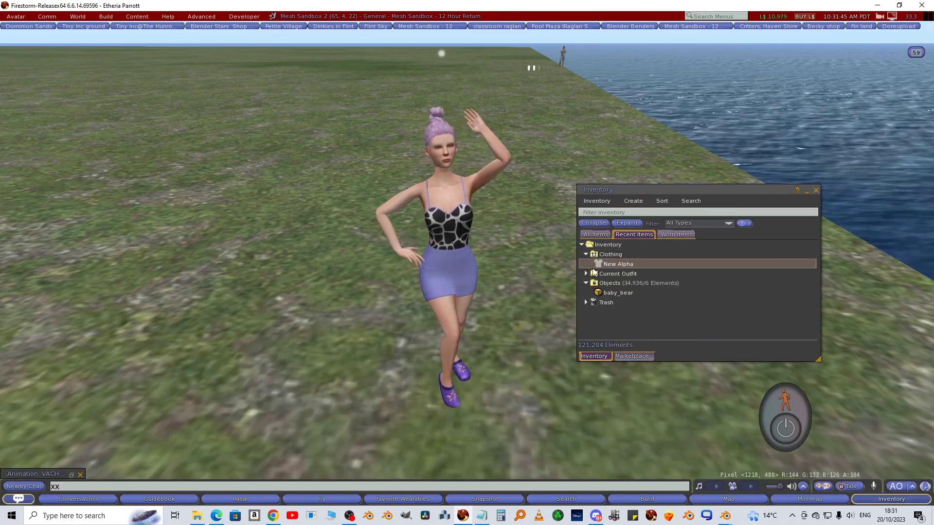
{"action": "double_click", "coordinate": [597, 263]}
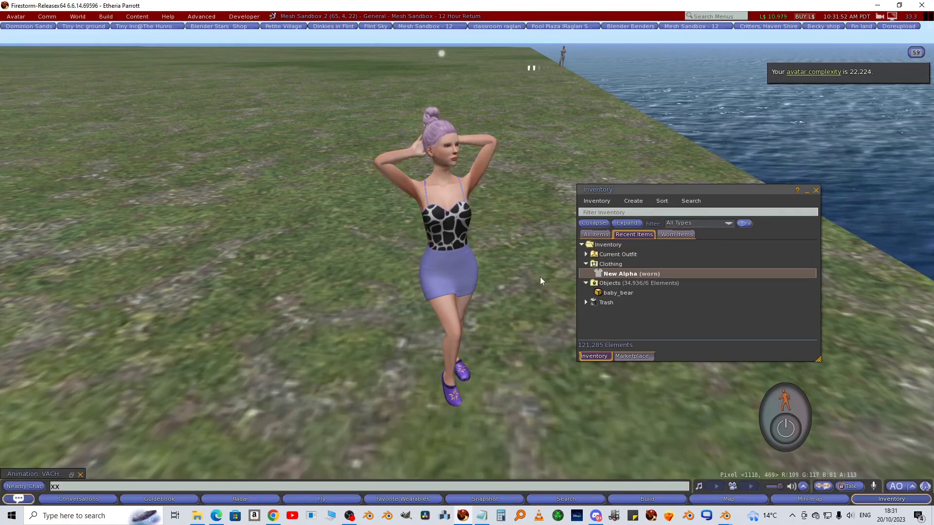
{"action": "right_click", "coordinate": [608, 274]}
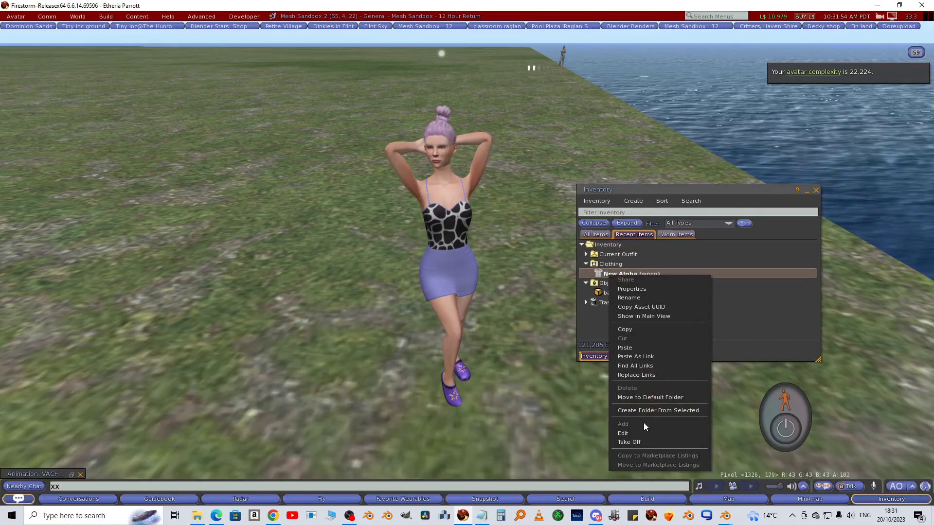
{"action": "left_click", "coordinate": [634, 433]}
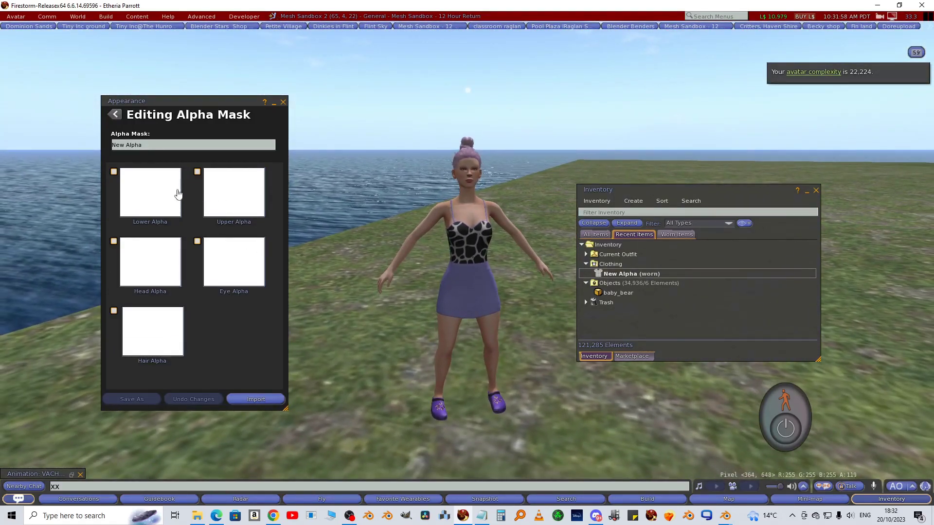
Make the lower, upper, eye, head and hair areas of the alpha mask fully transparent.
{"action": "left_click", "coordinate": [114, 172]}
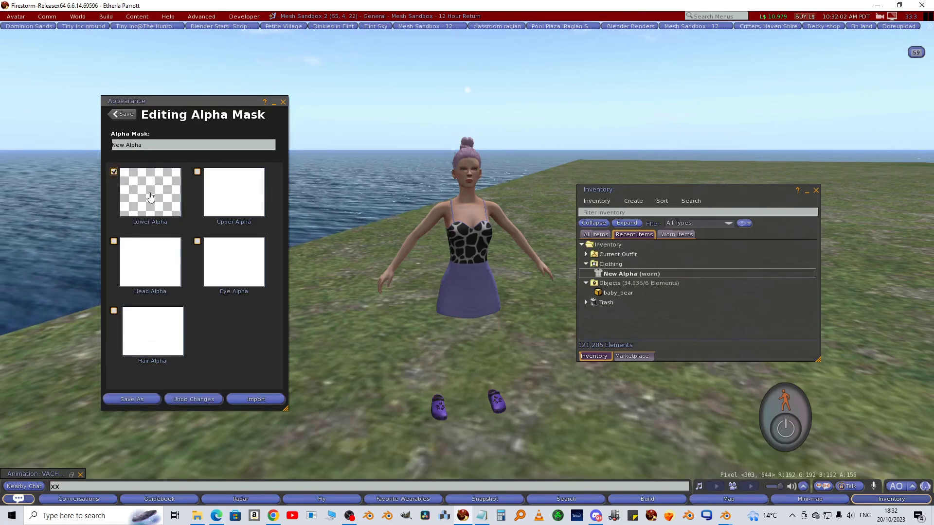
{"action": "left_click", "coordinate": [197, 172]}
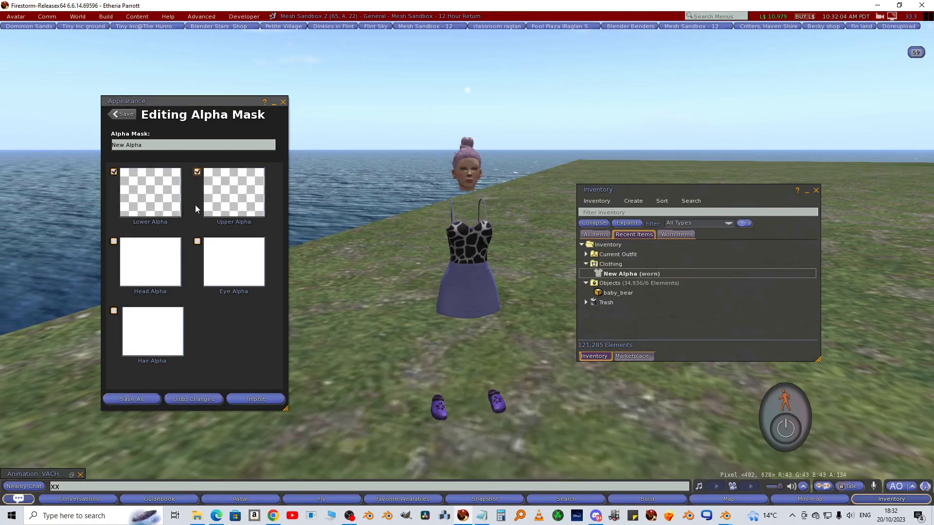
{"action": "left_click", "coordinate": [197, 241]}
{"action": "left_click", "coordinate": [114, 241]}
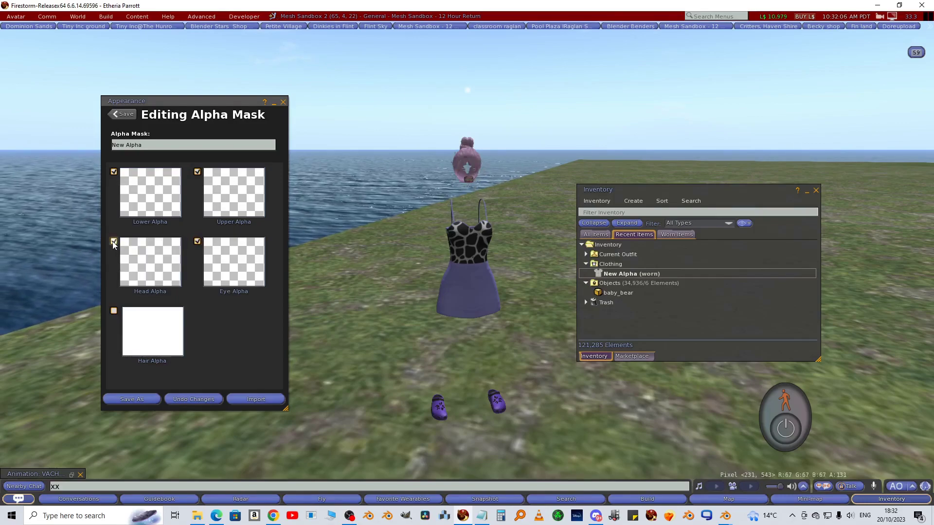
{"action": "left_click", "coordinate": [114, 312]}
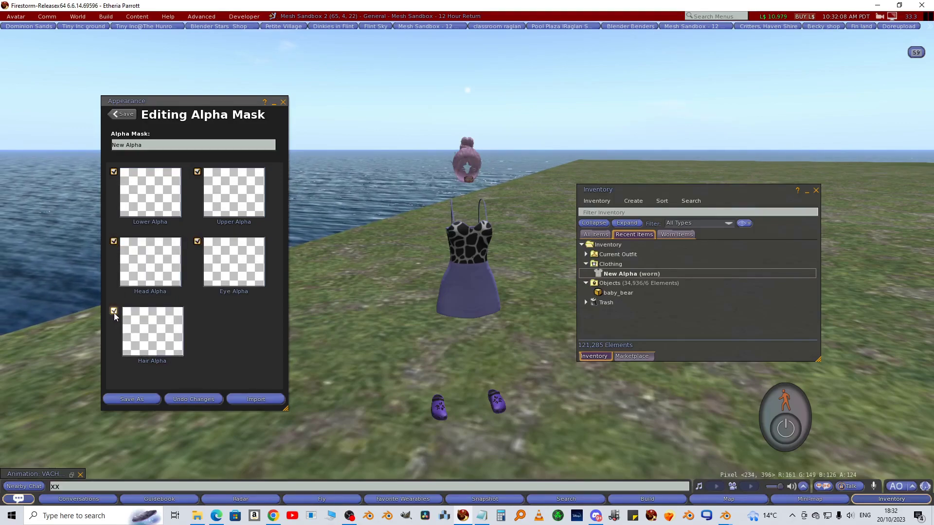
Save the alpha mask to the inventory under the name "bear alpha" and close the appearance editor.
{"action": "left_click", "coordinate": [131, 399]}
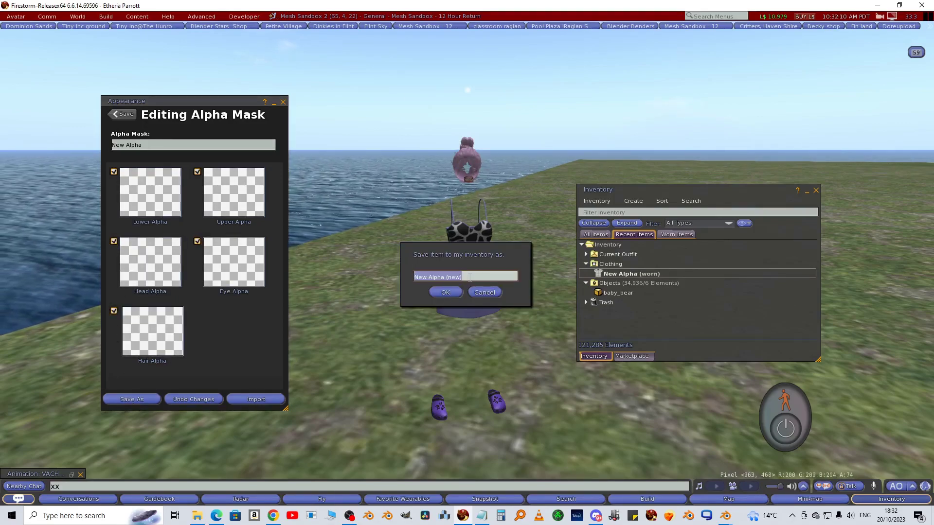
{"action": "type", "text": "bea"}
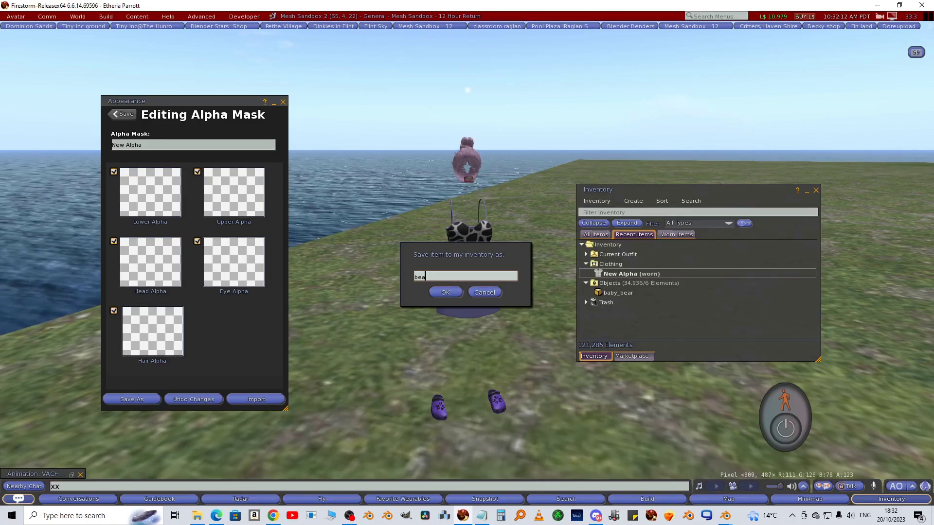
{"action": "type", "text": "r alpha"}
{"action": "key", "text": "Return"}
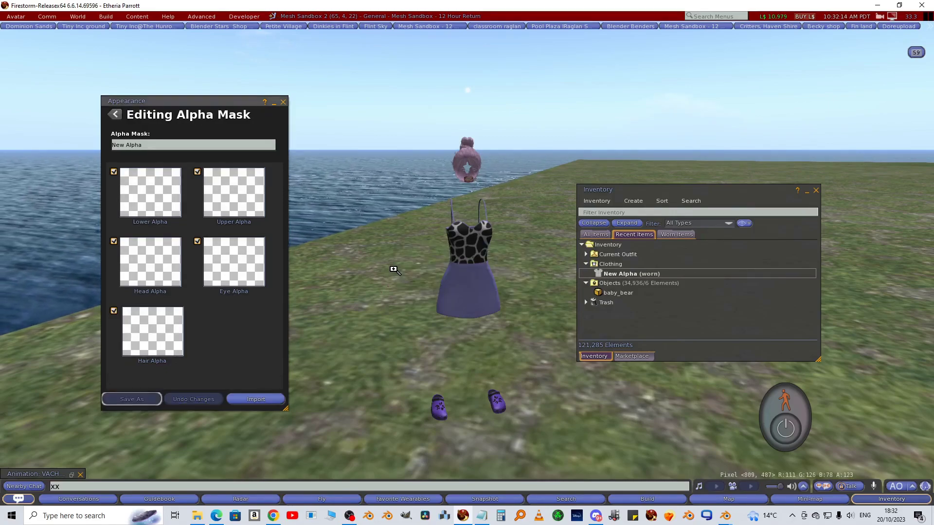
{"action": "left_click", "coordinate": [283, 102]}
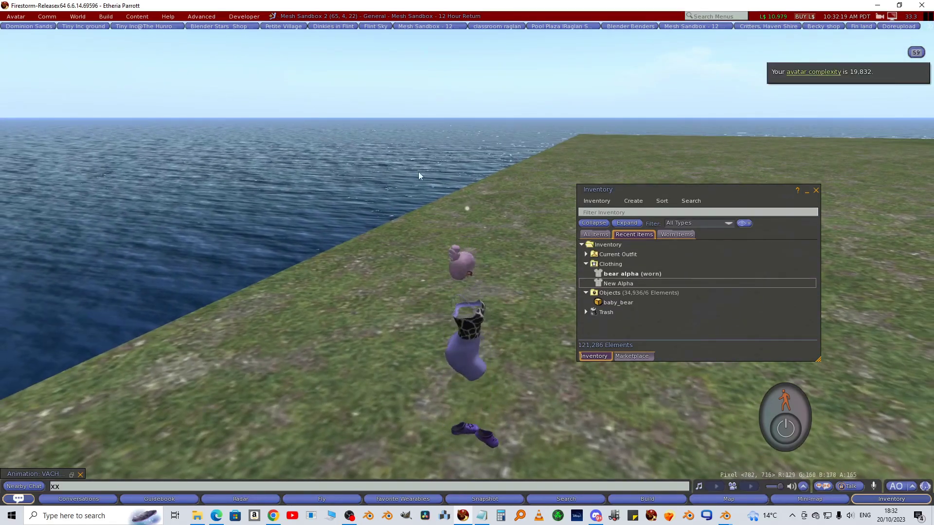
Remove the Jamie outfit folder's items from the current outfit and move the inventory window aside.
{"action": "right_click", "coordinate": [570, 198]}
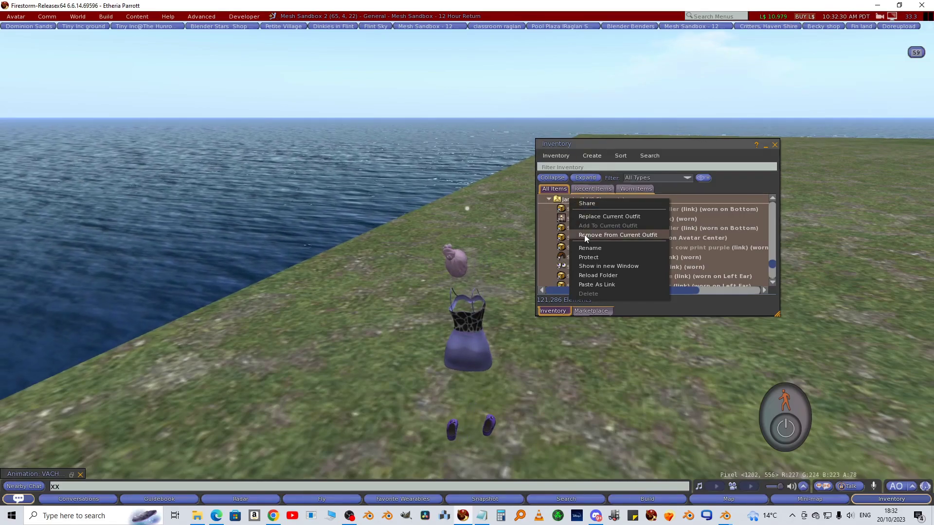
{"action": "left_click", "coordinate": [585, 234]}
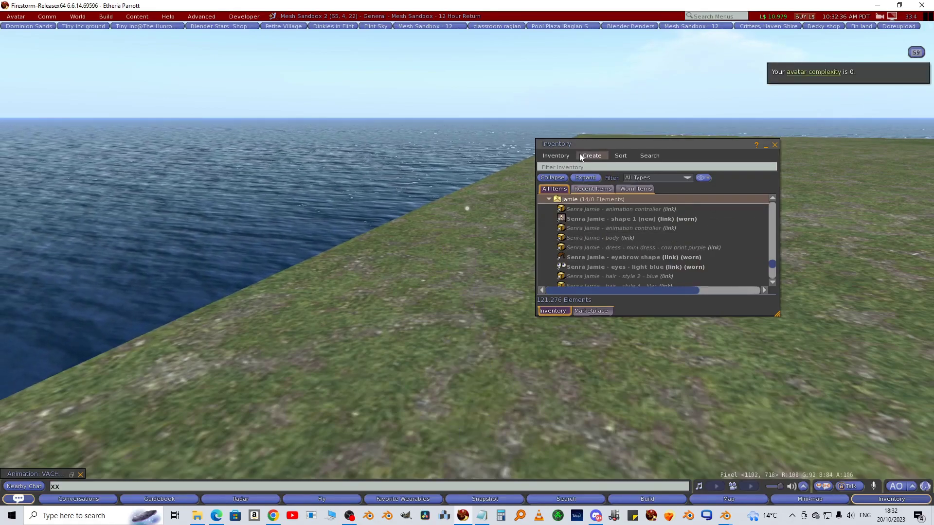
{"action": "left_click_drag", "start_coordinate": [578, 147], "coordinate": [732, 160]}
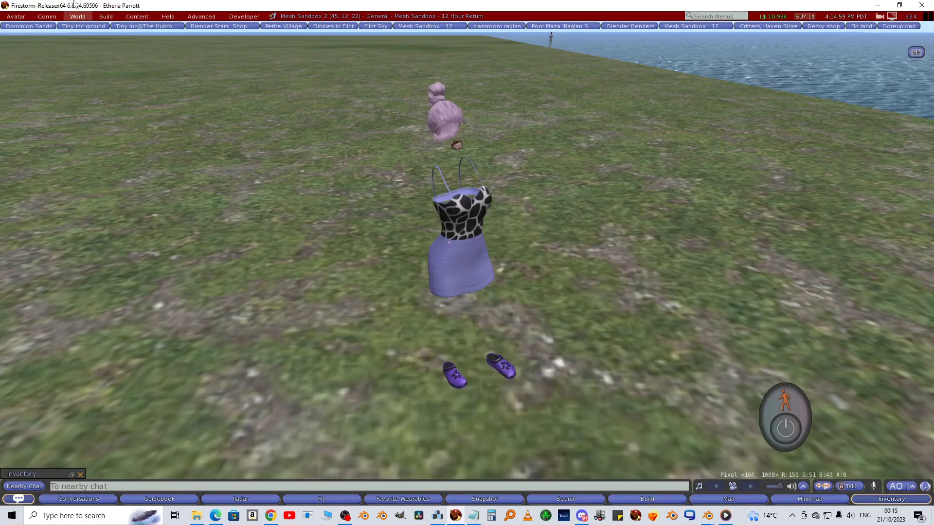
Start a mesh model upload, load bear.dae from the Desktop and enlarge the model in the preview.
{"action": "left_click", "coordinate": [106, 16]}
{"action": "mouse_move", "coordinate": [127, 156]}
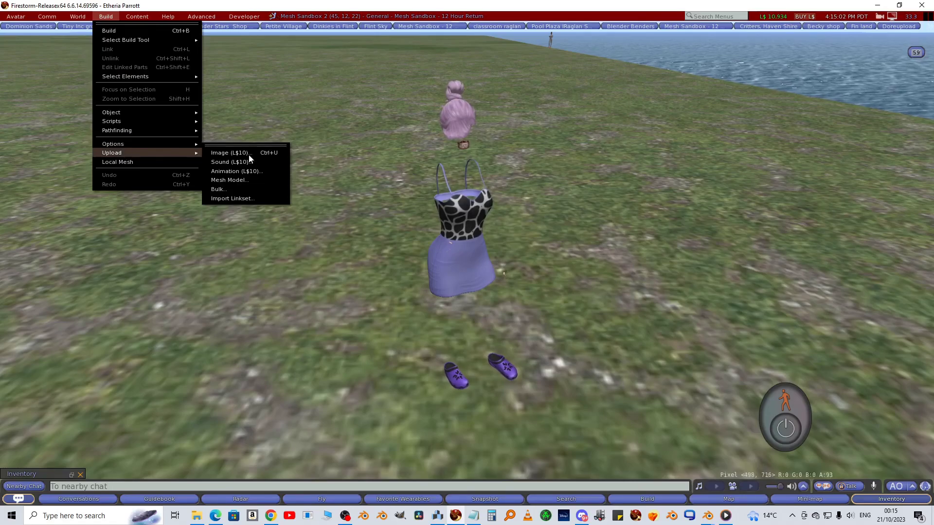
{"action": "left_click", "coordinate": [237, 181]}
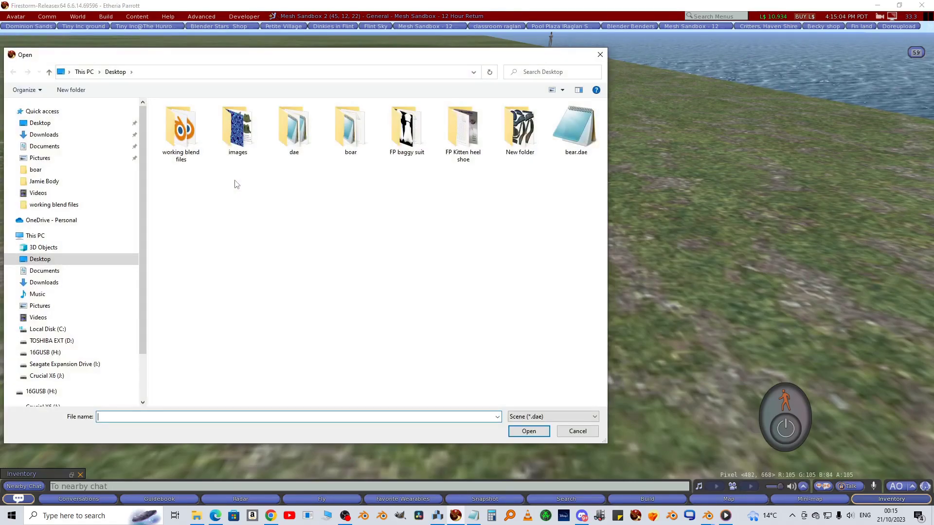
{"action": "double_click", "coordinate": [586, 153]}
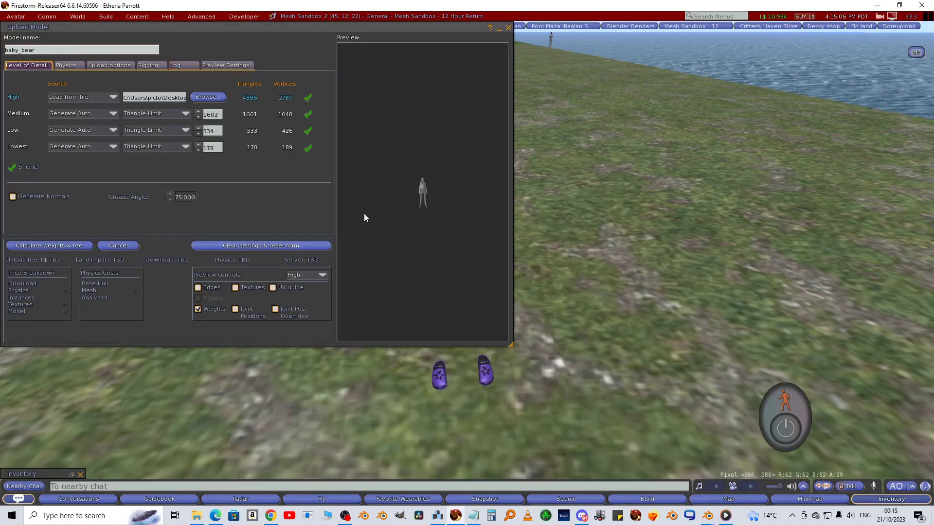
{"action": "scroll", "coordinate": [419, 184], "scroll_direction": "up", "scroll_amount": 5}
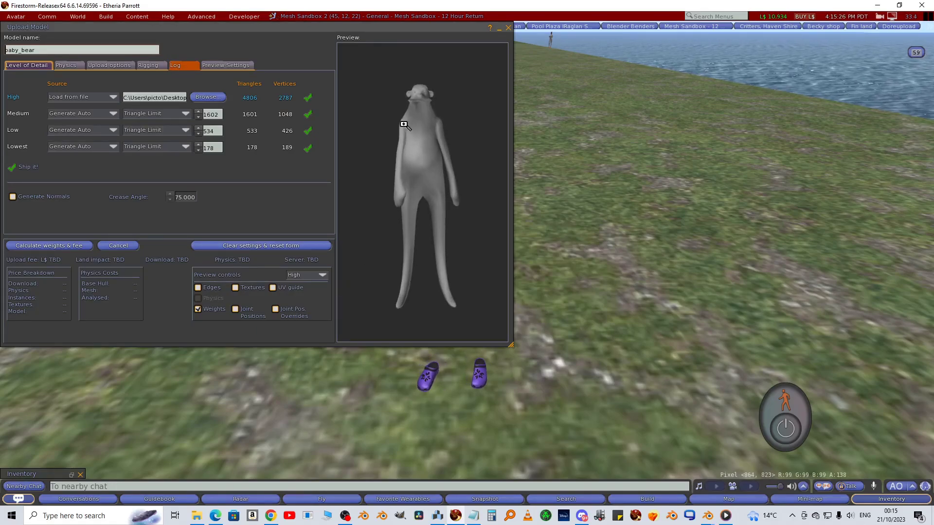
Set the Lowest level of detail's triangle limit to 0 and use the Lowest model as the physics shape.
{"action": "left_click", "coordinate": [198, 150]}
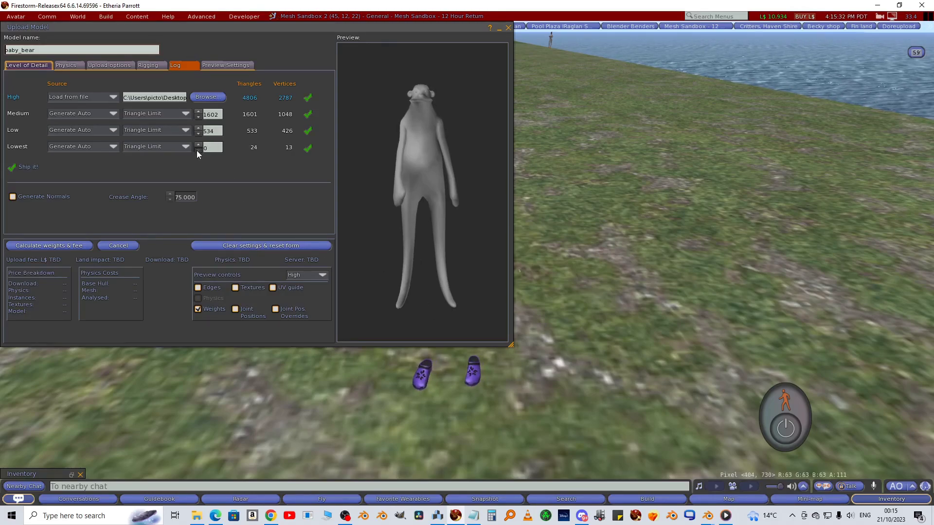
{"action": "left_click", "coordinate": [65, 65]}
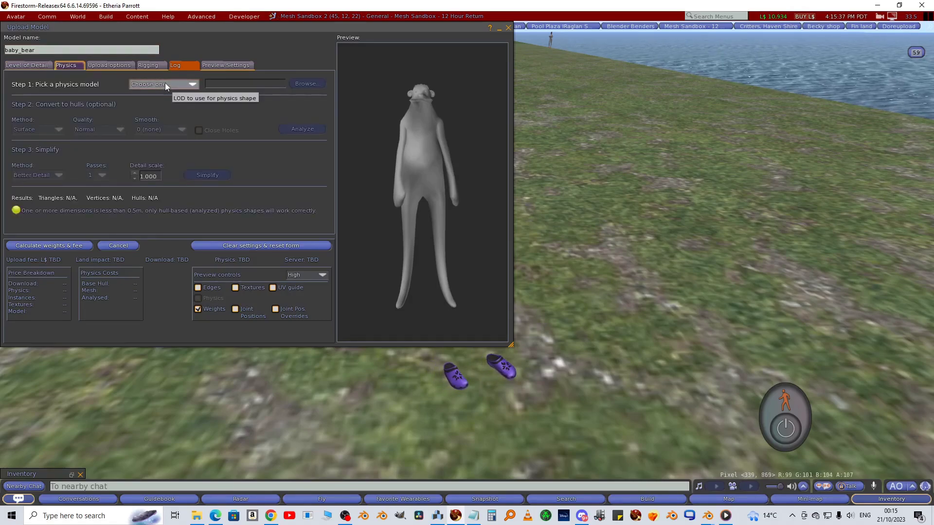
{"action": "left_click", "coordinate": [165, 84]}
{"action": "left_click", "coordinate": [160, 127]}
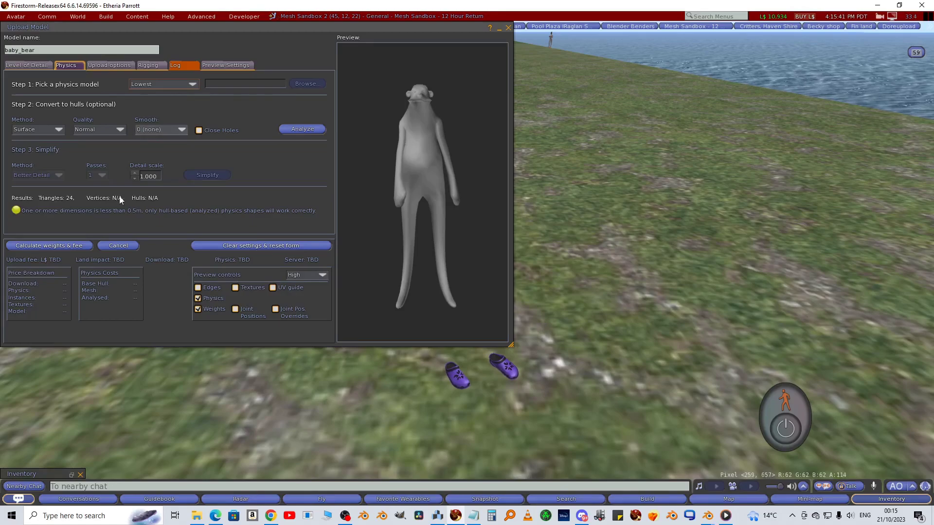
Include the joint positions in the bear model's rigging settings.
{"action": "left_click", "coordinate": [150, 65]}
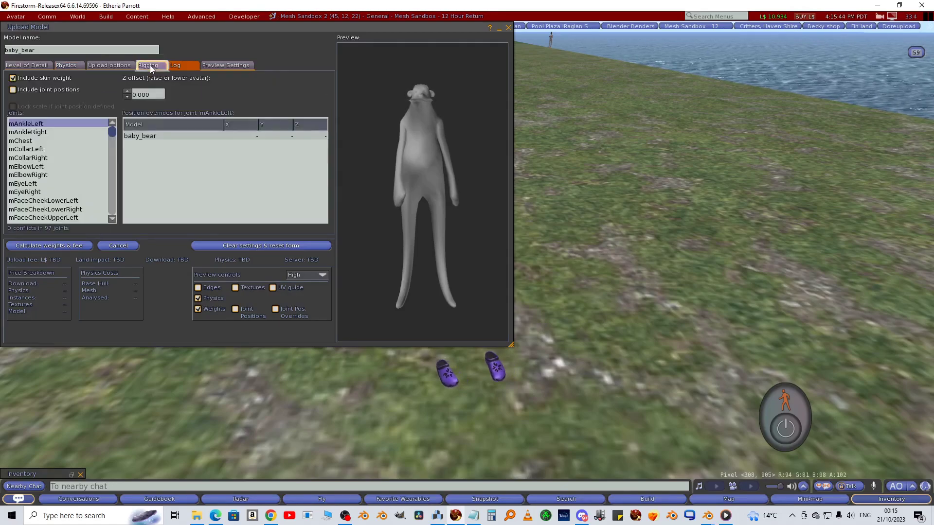
{"action": "left_click", "coordinate": [13, 89]}
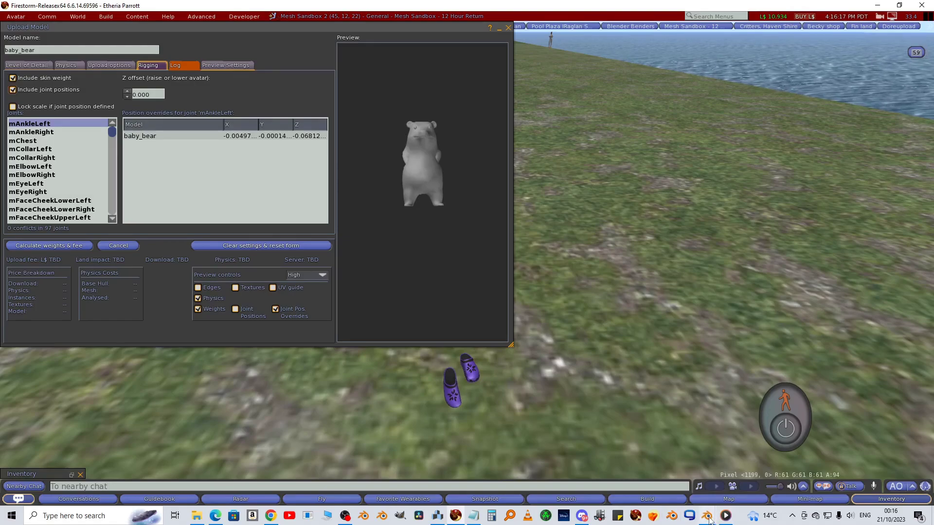
Switch to Blender and rotate the bear's left shoulder bone about -40° so that the arms extend horizontally.
{"action": "mouse_move", "coordinate": [708, 516]}
{"action": "left_click", "coordinate": [697, 501]}
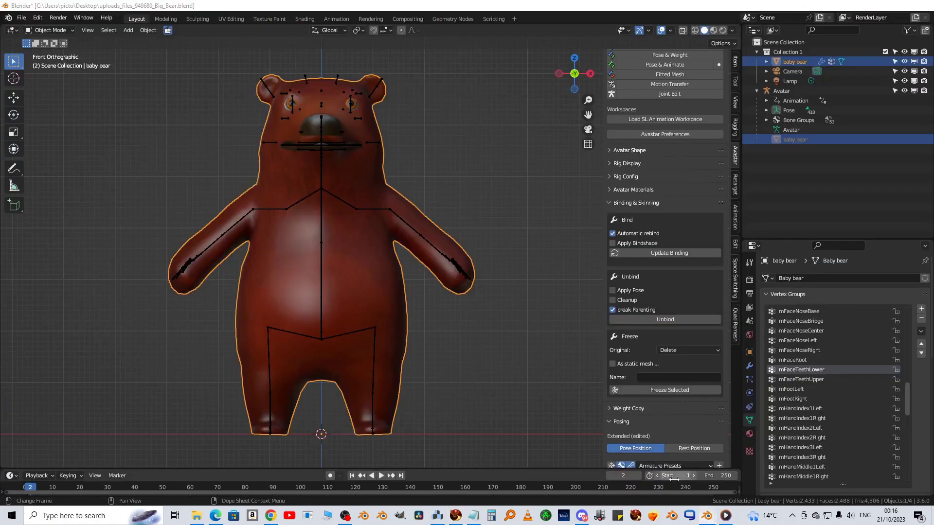
{"action": "left_click", "coordinate": [408, 223]}
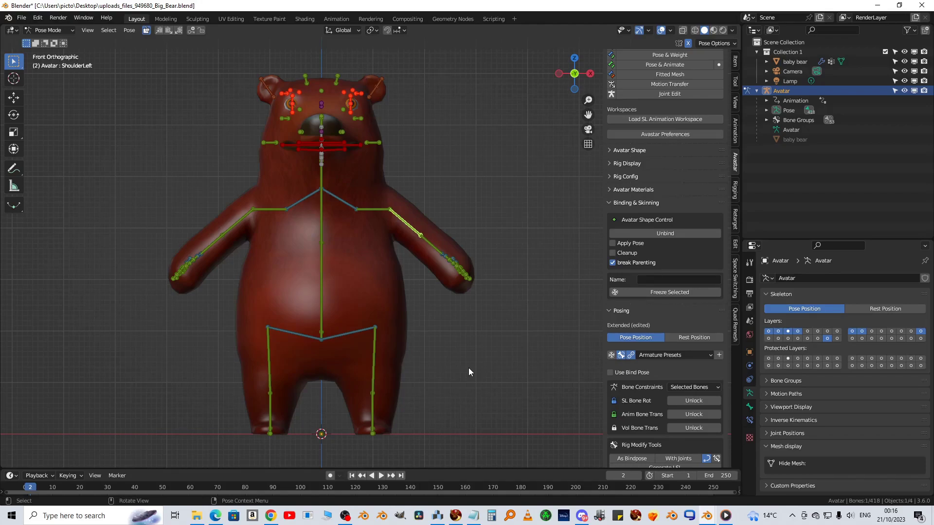
{"action": "key", "text": "r"}
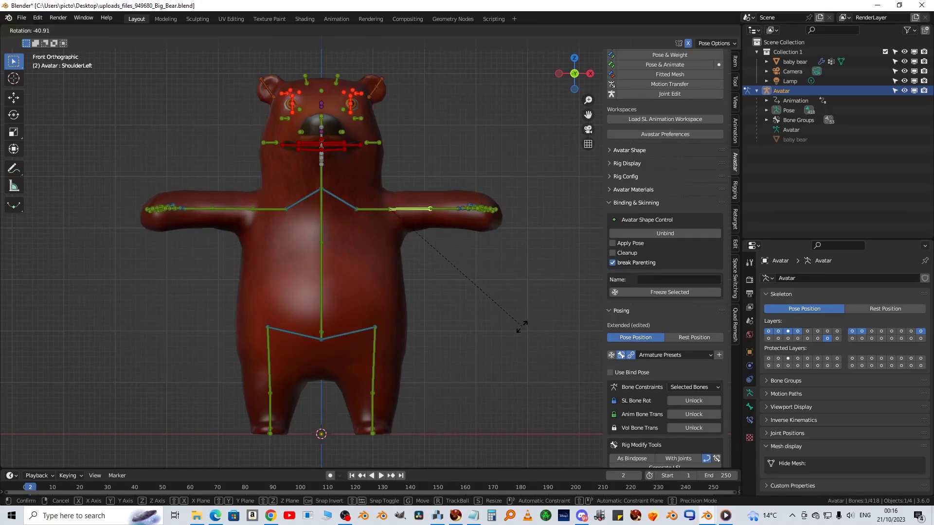
{"action": "left_click", "coordinate": [457, 343]}
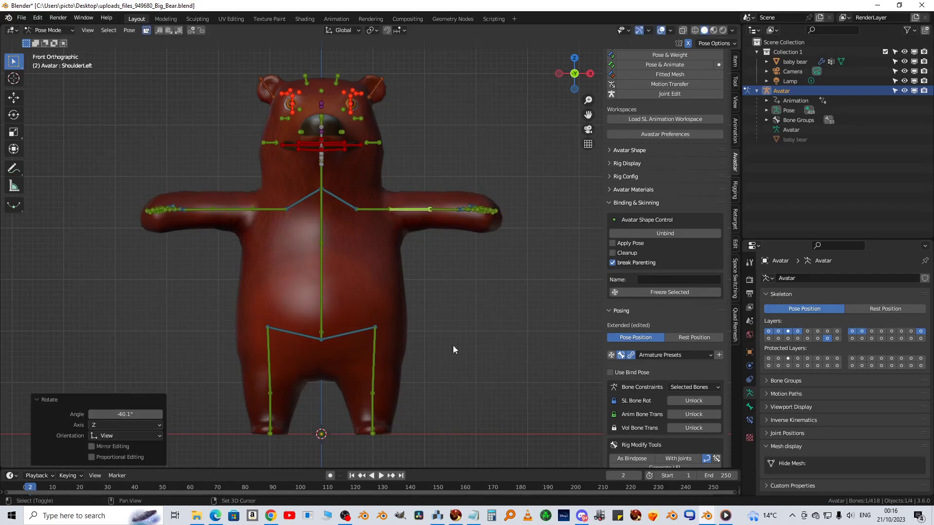
{"action": "scroll", "coordinate": [469, 262], "scroll_direction": "up", "scroll_amount": 6}
{"action": "middle_click_drag", "start_coordinate": [485, 254], "coordinate": [281, 358], "text": "shift"}
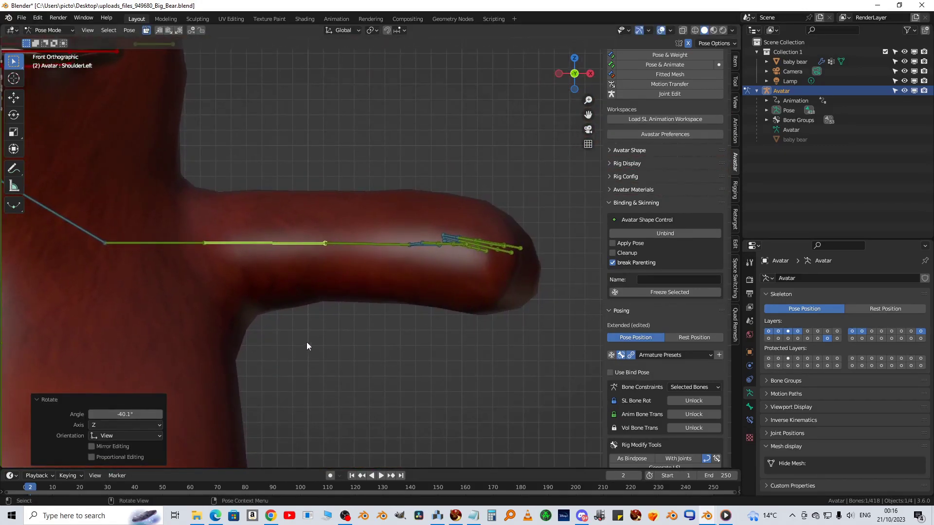
{"action": "scroll", "coordinate": [340, 350], "scroll_direction": "up", "scroll_amount": 2}
{"action": "scroll", "coordinate": [412, 382], "scroll_direction": "down", "scroll_amount": 2}
{"action": "key", "text": "r"}
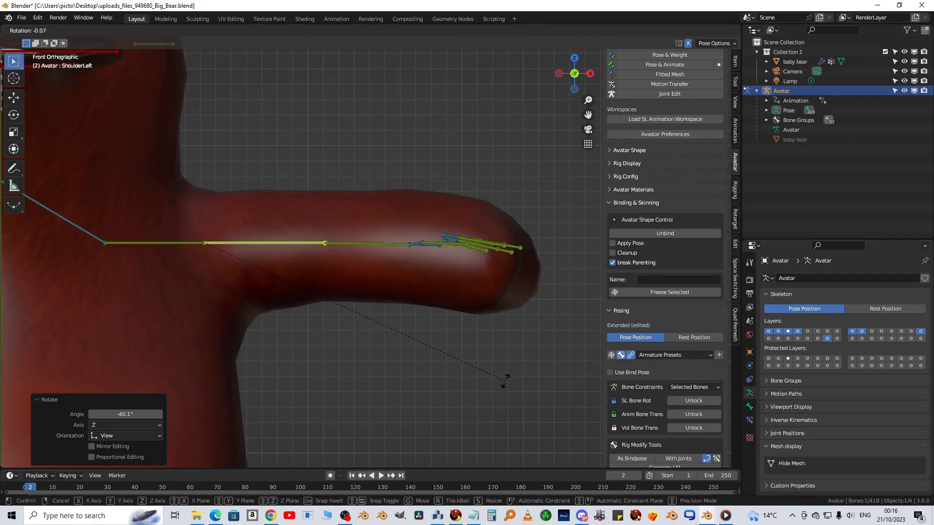
{"action": "left_click", "coordinate": [506, 384]}
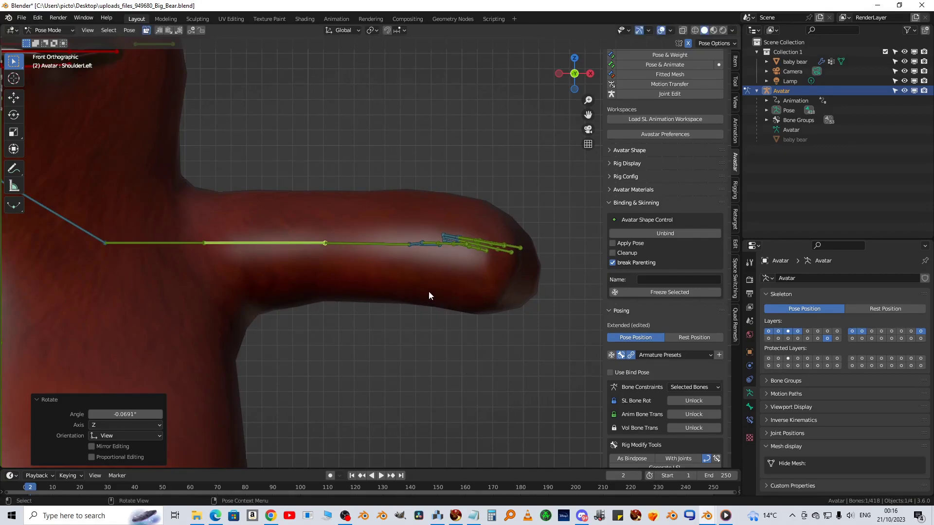
Rotate the left elbow bone about -0.65° to straighten the forearm in line with the upper arm.
{"action": "left_click", "coordinate": [372, 247]}
{"action": "key", "text": "r"}
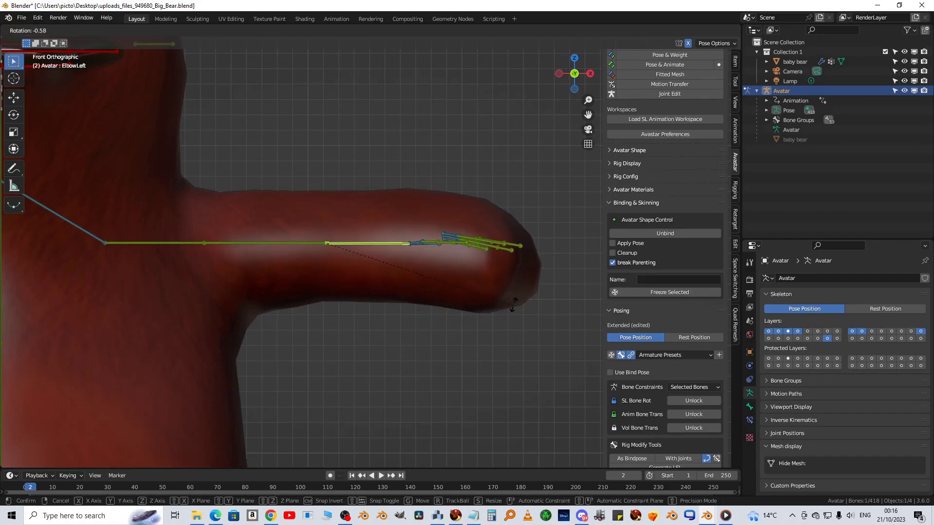
{"action": "left_click", "coordinate": [499, 316]}
Apply the straight-armed pose as the rig's rest pose with joints.
{"action": "scroll", "coordinate": [500, 316], "scroll_direction": "down", "scroll_amount": 5}
{"action": "middle_click_drag", "start_coordinate": [459, 328], "coordinate": [567, 262], "text": "shift"}
{"action": "scroll", "coordinate": [717, 393], "scroll_direction": "down", "scroll_amount": 5}
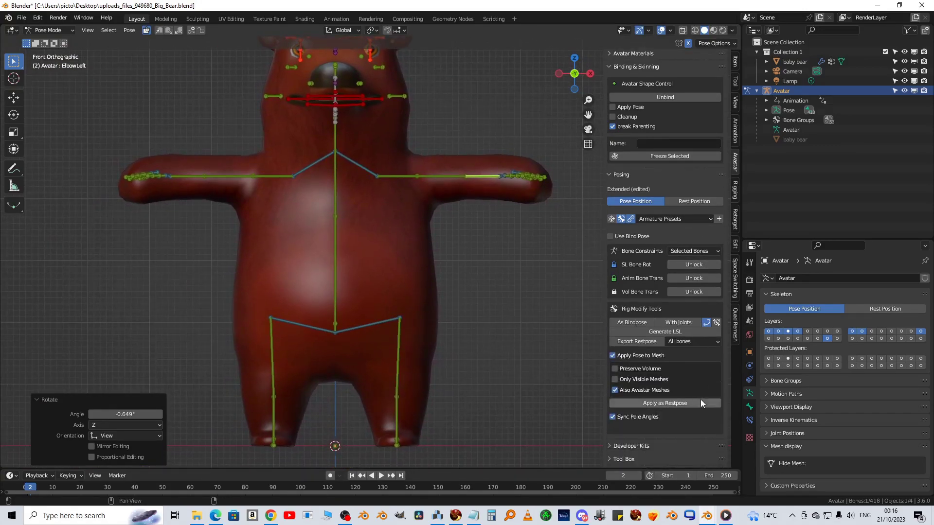
{"action": "left_click", "coordinate": [684, 322]}
{"action": "middle_click_drag", "start_coordinate": [478, 313], "coordinate": [459, 366], "text": "shift"}
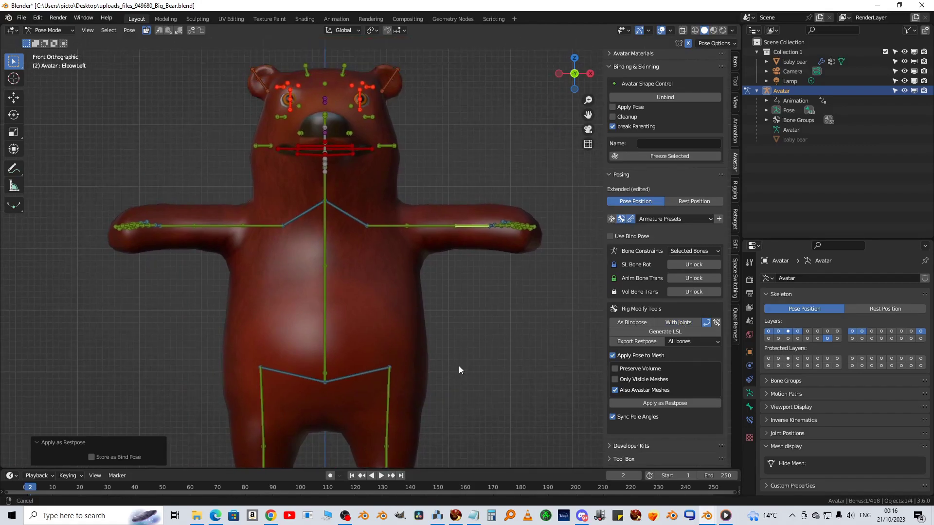
Select the baby bear mesh and export it as Avastar Collada, overwriting bear.dae on the Desktop.
{"action": "left_click", "coordinate": [379, 311]}
{"action": "left_click", "coordinate": [21, 17]}
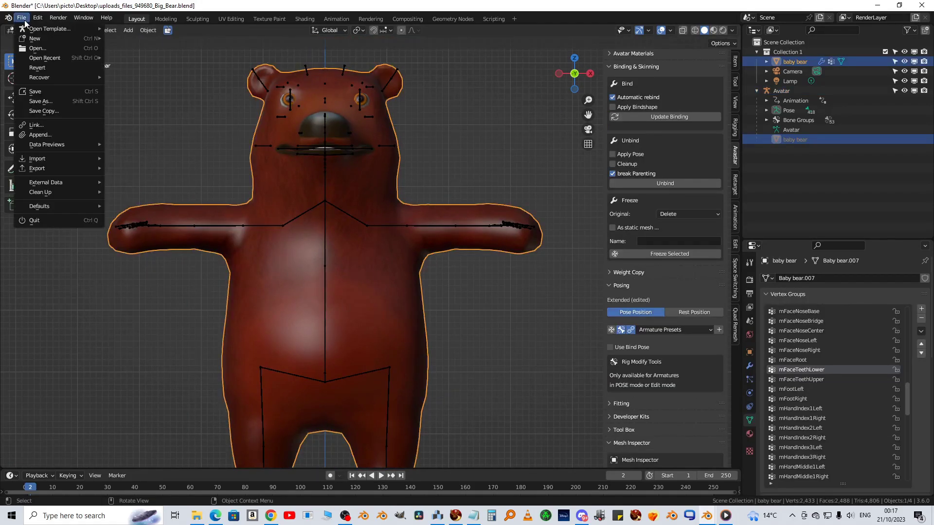
{"action": "mouse_move", "coordinate": [44, 168]}
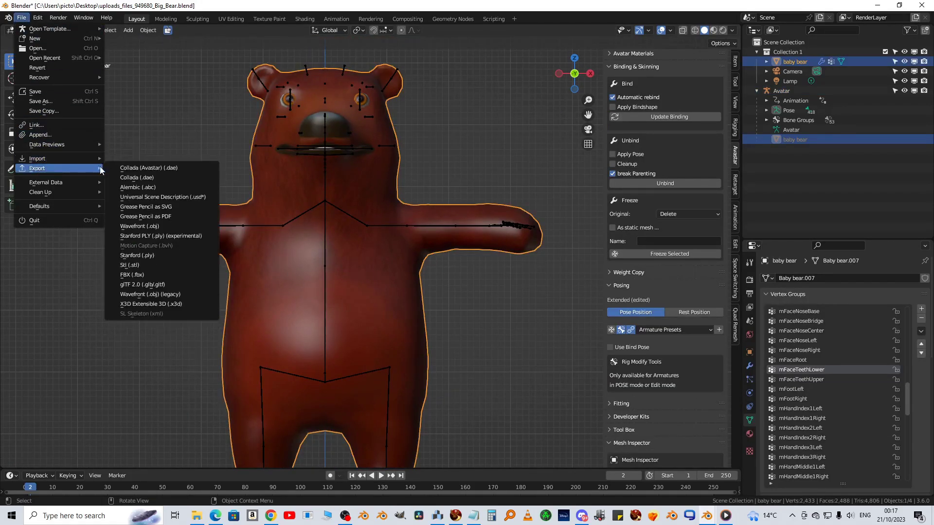
{"action": "left_click", "coordinate": [149, 165]}
{"action": "left_click", "coordinate": [170, 218]}
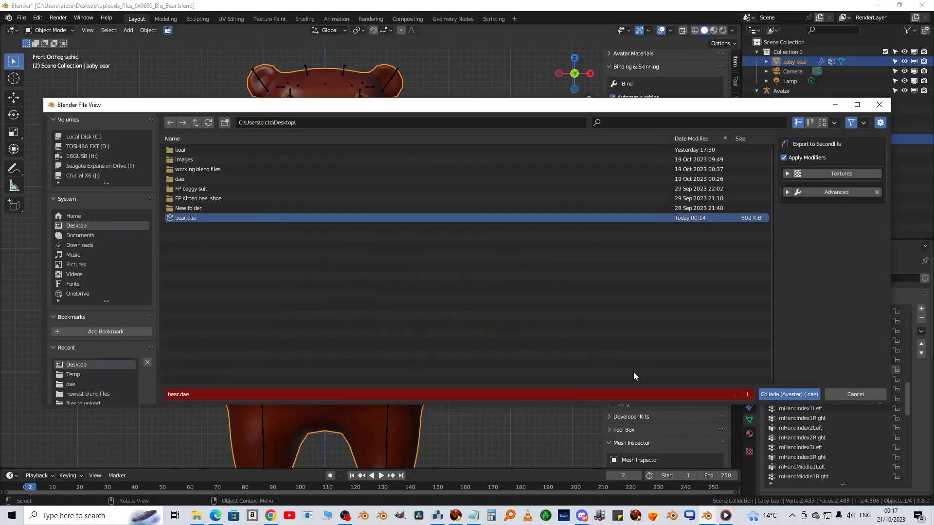
{"action": "left_click", "coordinate": [792, 393]}
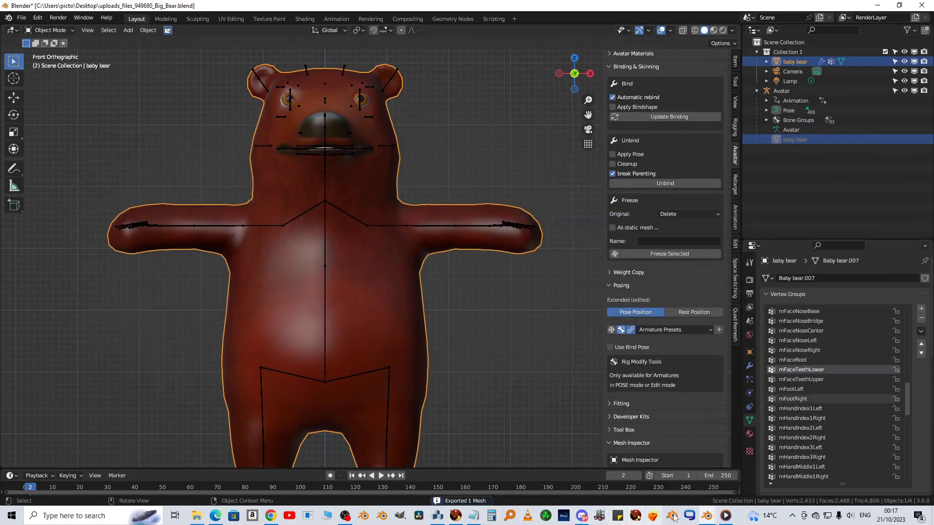
Switch back to Firestorm and clear the settings of the model upload form.
{"action": "left_click", "coordinate": [456, 515]}
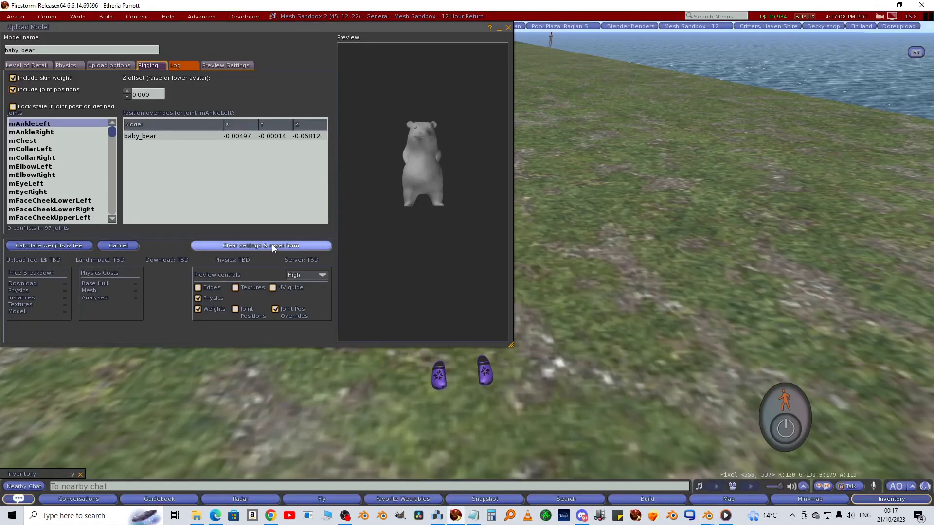
{"action": "left_click", "coordinate": [257, 247]}
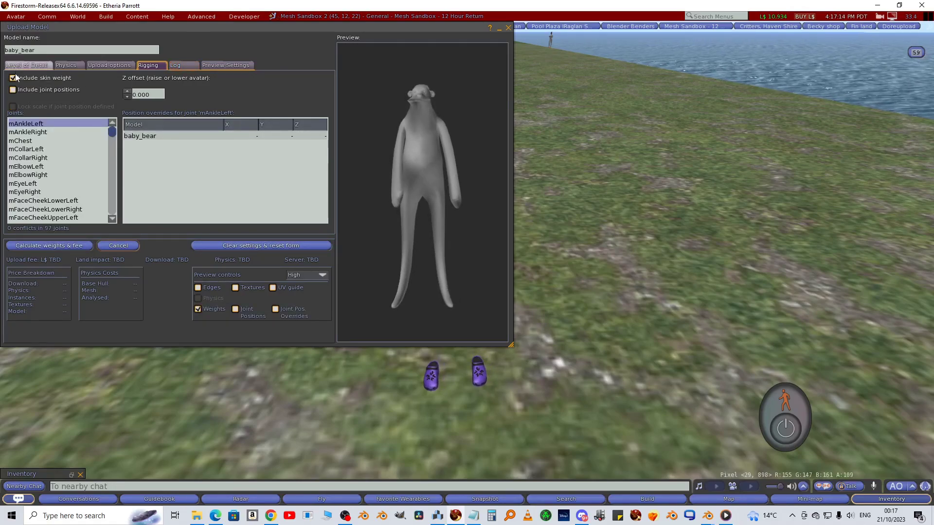
Reduce the Lowest level of detail's triangle limit and use the Lowest model as the physics shape.
{"action": "left_click", "coordinate": [25, 64]}
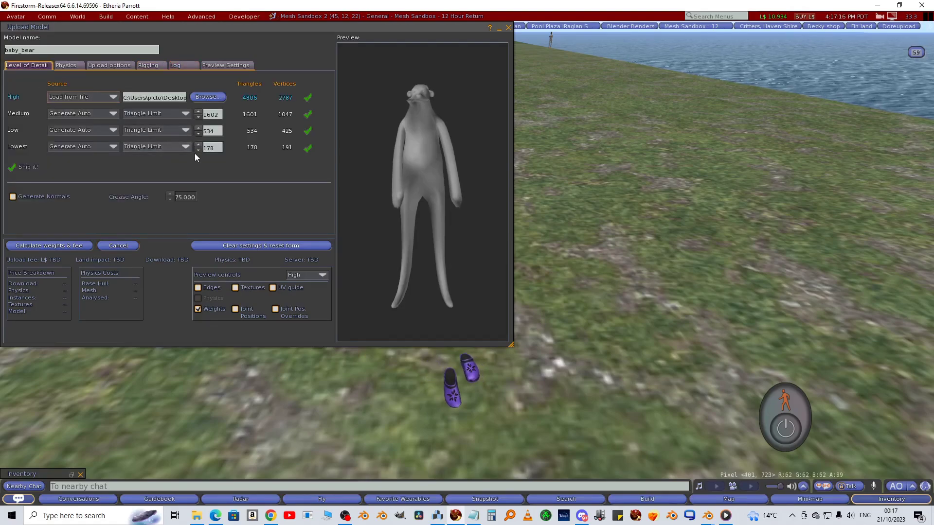
{"action": "left_click", "coordinate": [66, 65]}
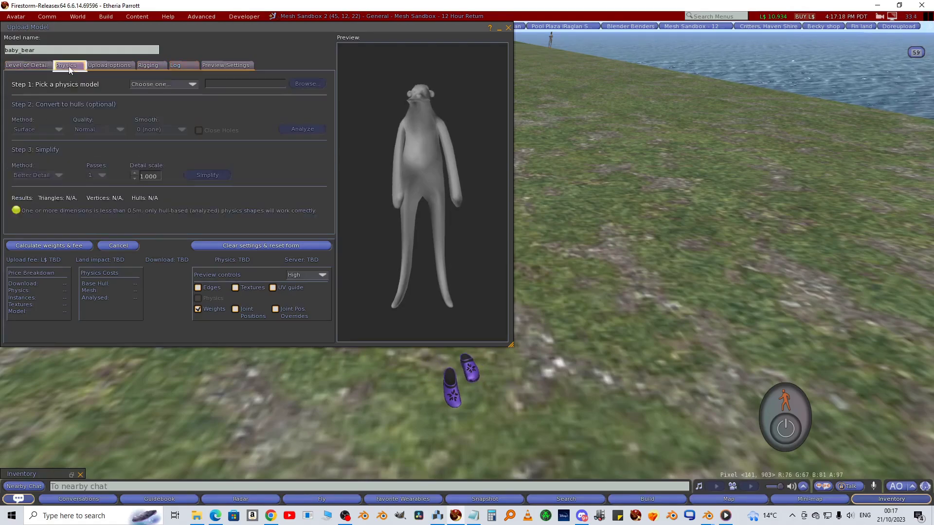
{"action": "left_click", "coordinate": [145, 84]}
{"action": "left_click", "coordinate": [143, 123]}
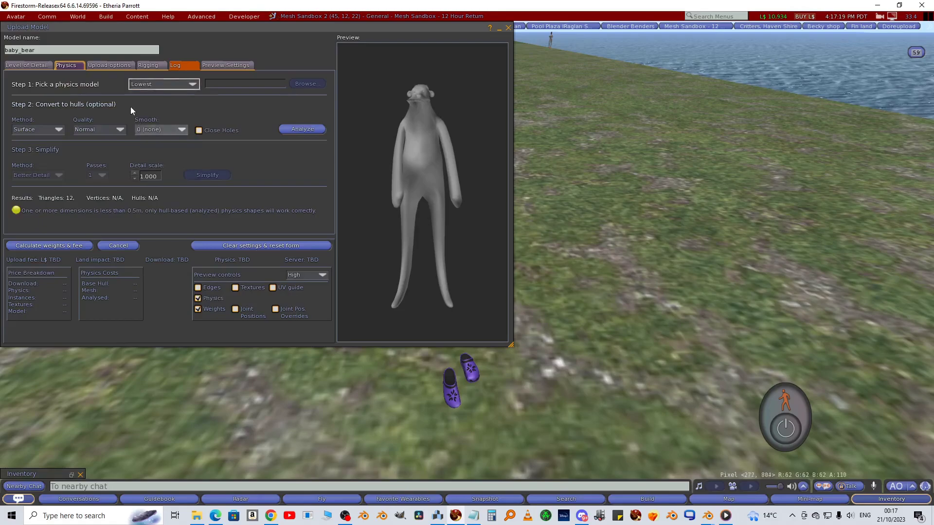
Include joint positions in the rigging and enlarge the bear in the preview to check its shape.
{"action": "left_click", "coordinate": [143, 65]}
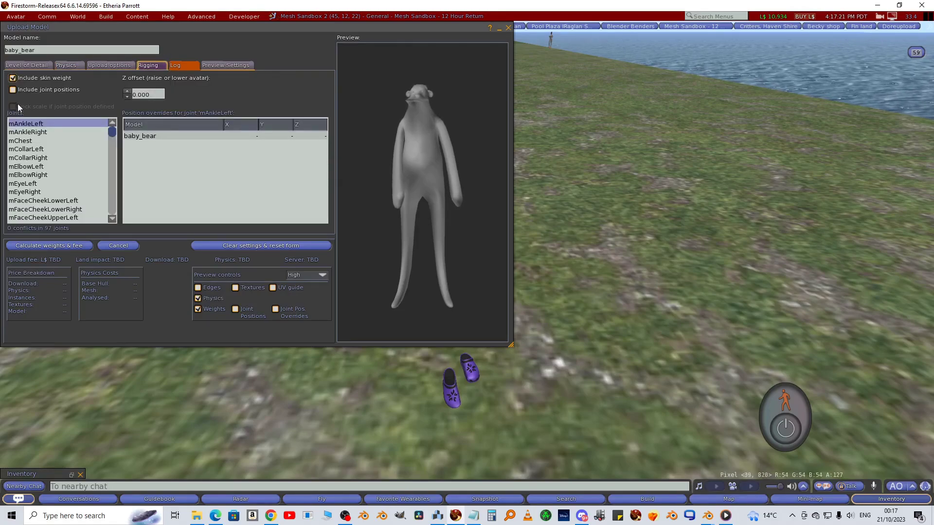
{"action": "left_click", "coordinate": [13, 89]}
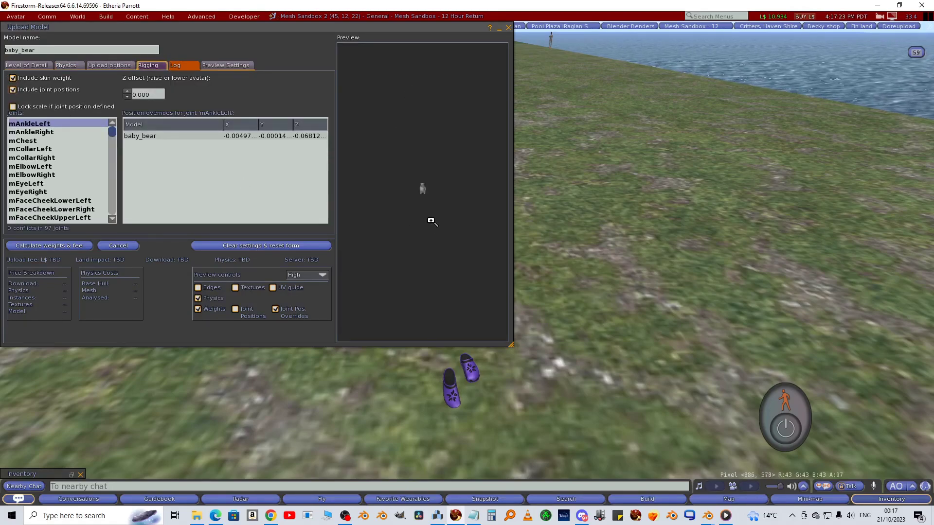
{"action": "scroll", "coordinate": [430, 221], "scroll_direction": "up", "scroll_amount": 5}
{"action": "left_click_drag", "start_coordinate": [431, 221], "coordinate": [357, 239]}
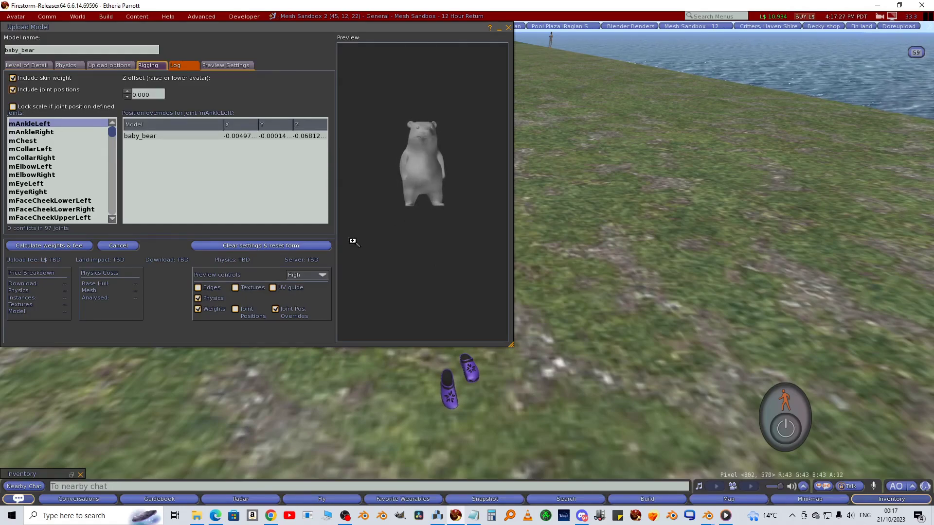
Calculate the weights and fee for baby_bear and upload the model.
{"action": "left_click", "coordinate": [60, 247]}
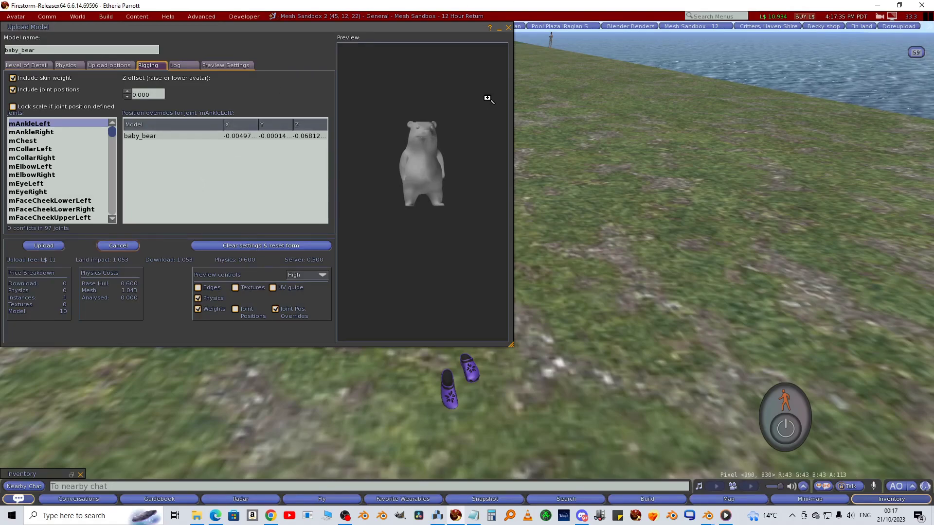
{"action": "left_click", "coordinate": [45, 246]}
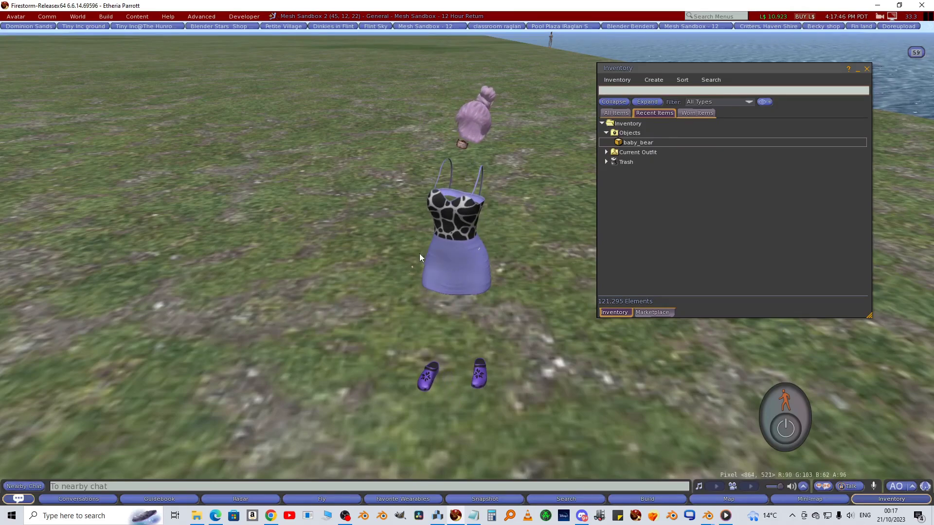
Search the whole inventory for "jamie" and remove the Jamie outfit folder's items from the current outfit.
{"action": "type", "text": "jamie"}
{"action": "left_click", "coordinate": [616, 112]}
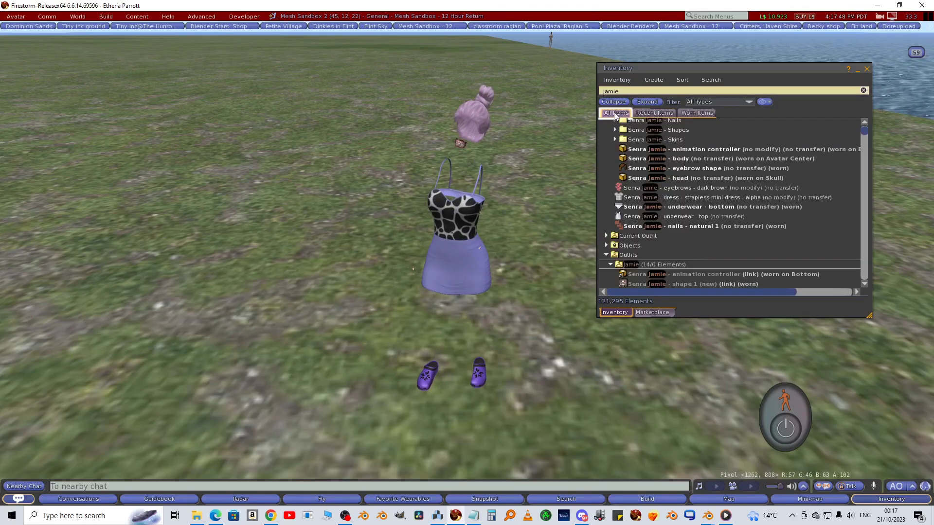
{"action": "right_click", "coordinate": [640, 263]}
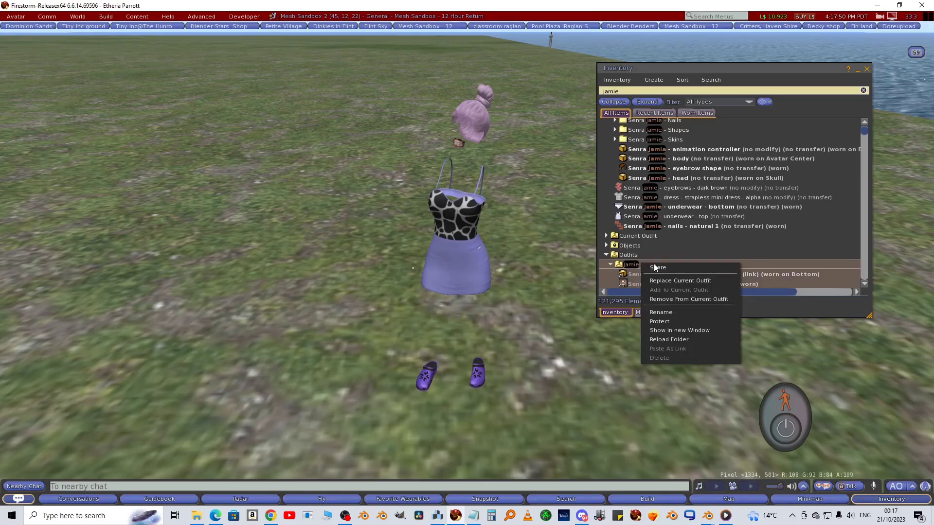
{"action": "left_click", "coordinate": [671, 299]}
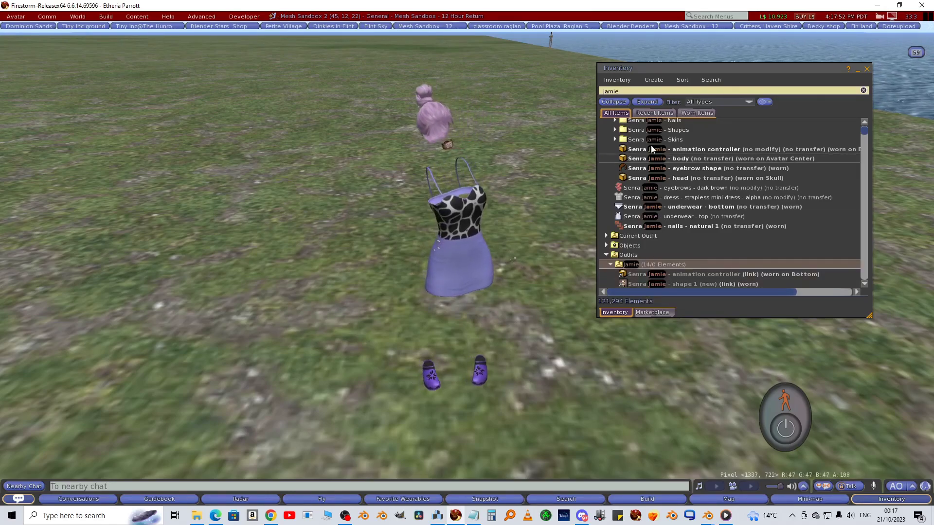
Attach the recently uploaded baby_bear object to the avatar's Stomach.
{"action": "left_click", "coordinate": [654, 113]}
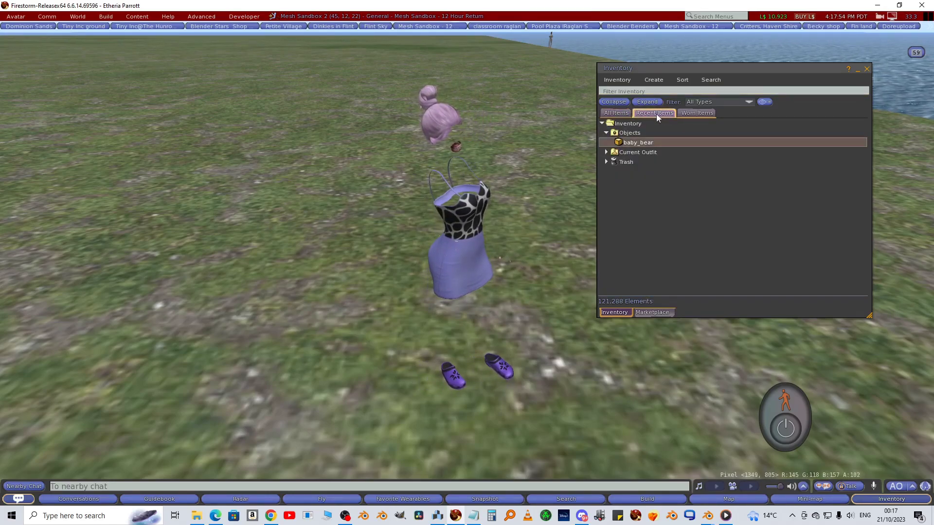
{"action": "right_click", "coordinate": [630, 145]}
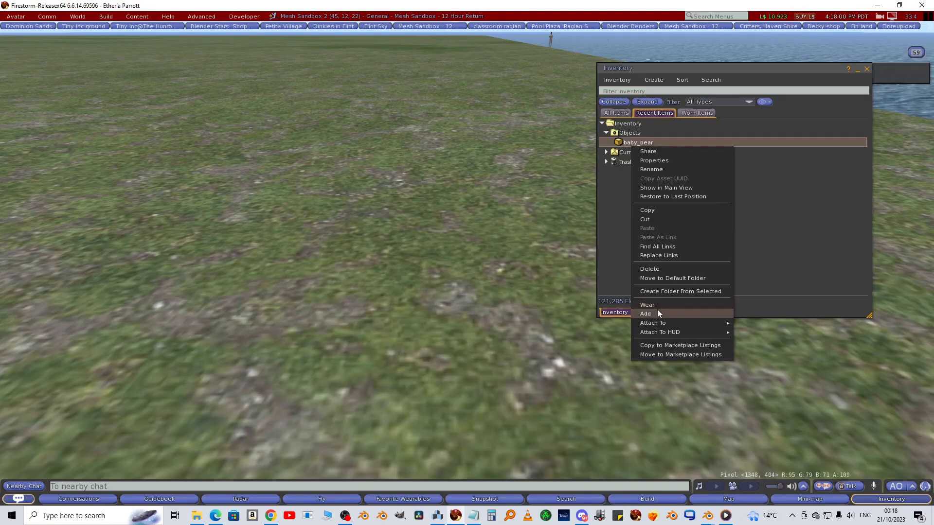
{"action": "mouse_move", "coordinate": [660, 322]}
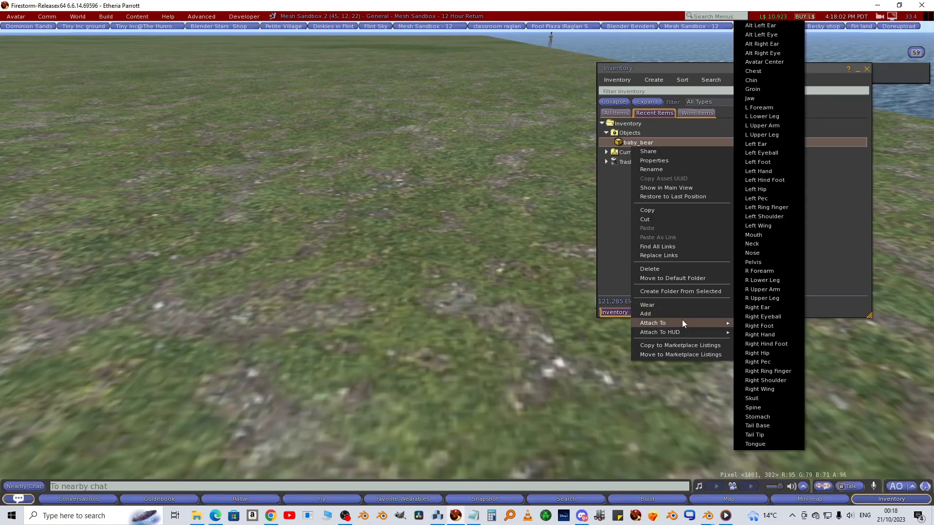
{"action": "left_click", "coordinate": [762, 417]}
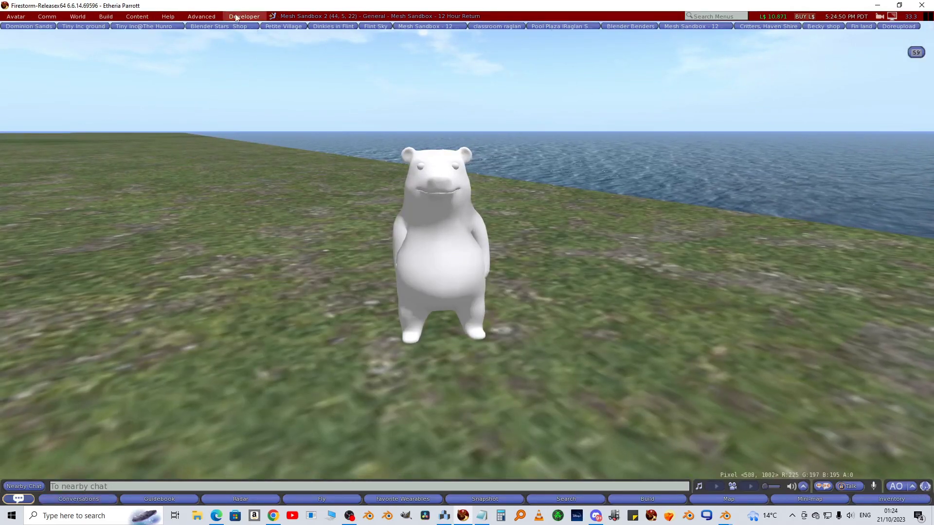
Upload the Bear_Texture_512 image for L$10.
{"action": "left_click", "coordinate": [117, 17]}
{"action": "mouse_move", "coordinate": [118, 153]}
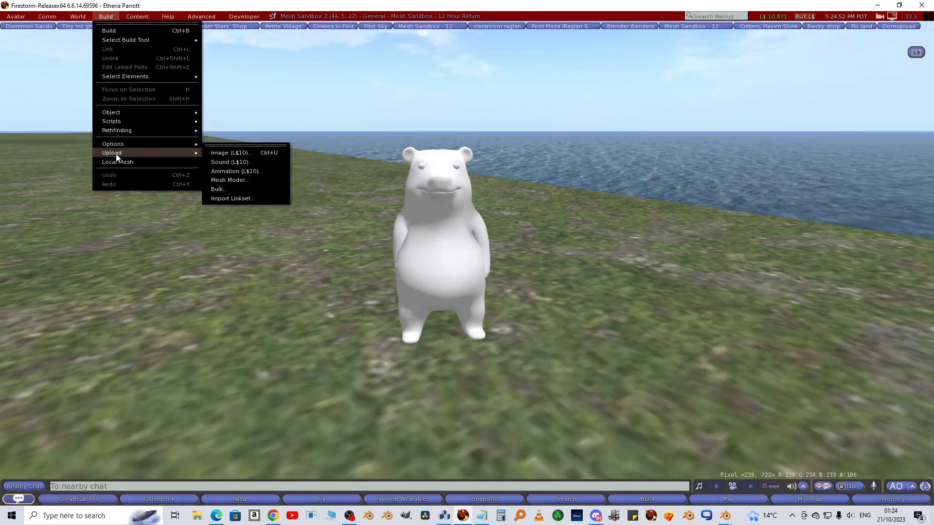
{"action": "left_click", "coordinate": [231, 152]}
{"action": "double_click", "coordinate": [562, 125]}
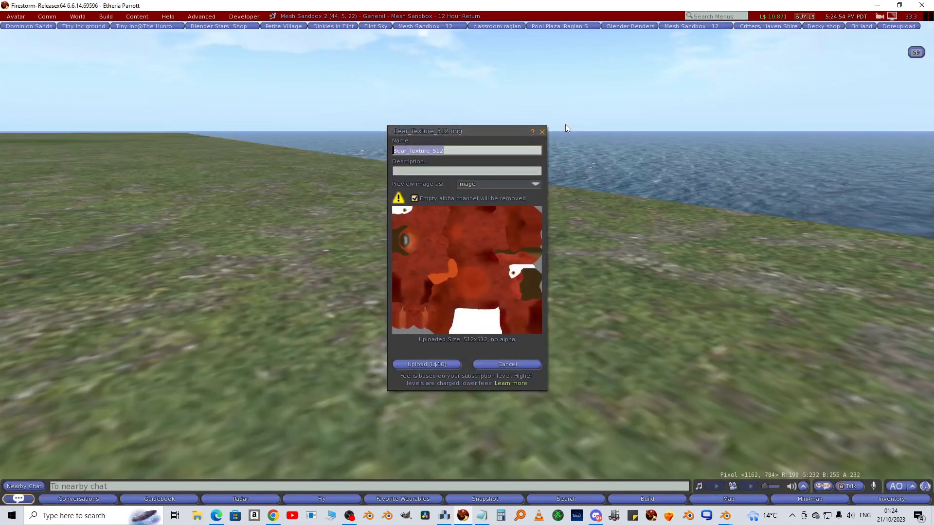
{"action": "left_click", "coordinate": [420, 365]}
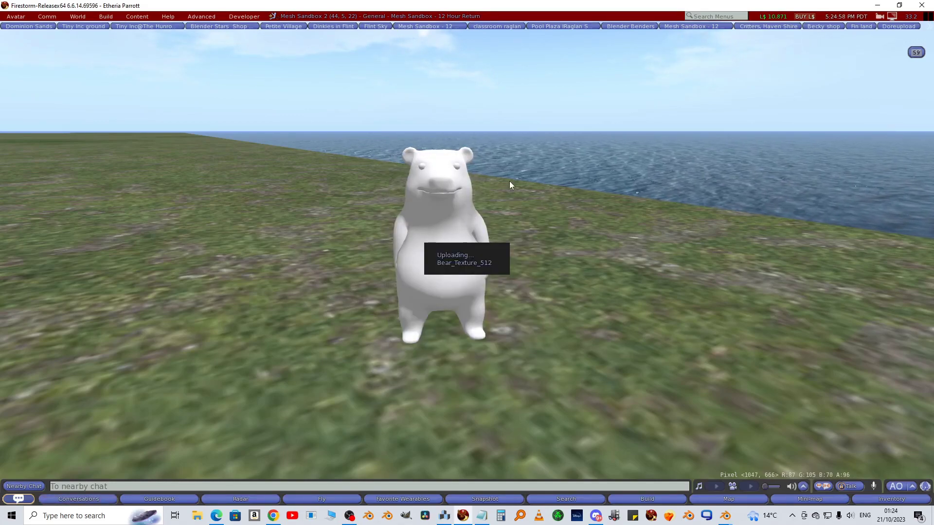
Apply the Bear_Texture_512 texture from the inventory to the worn bear, then close the editing and inventory windows.
{"action": "left_click", "coordinate": [874, 499]}
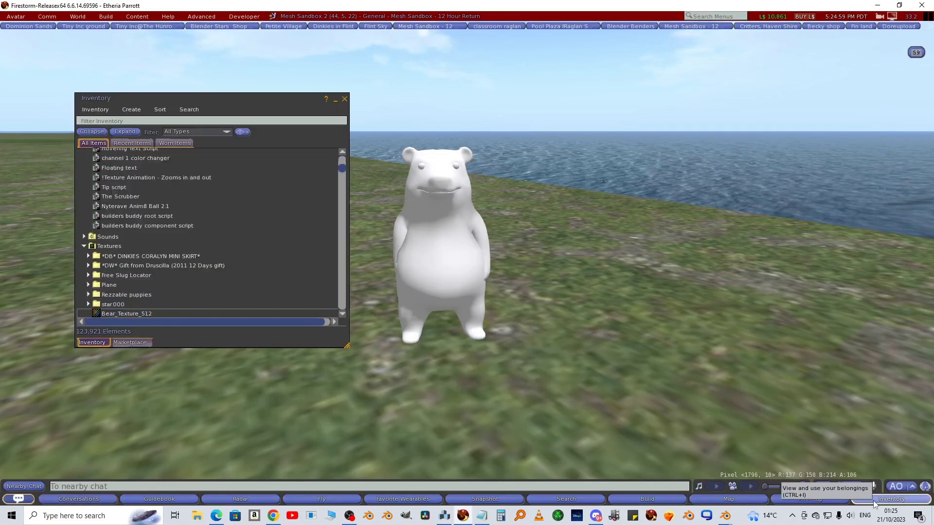
{"action": "right_click", "coordinate": [453, 253]}
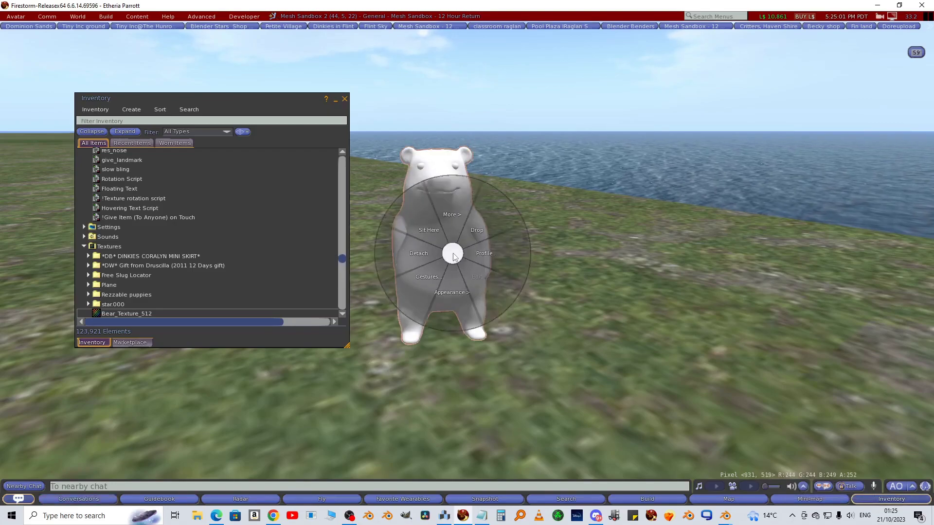
{"action": "left_click", "coordinate": [479, 276]}
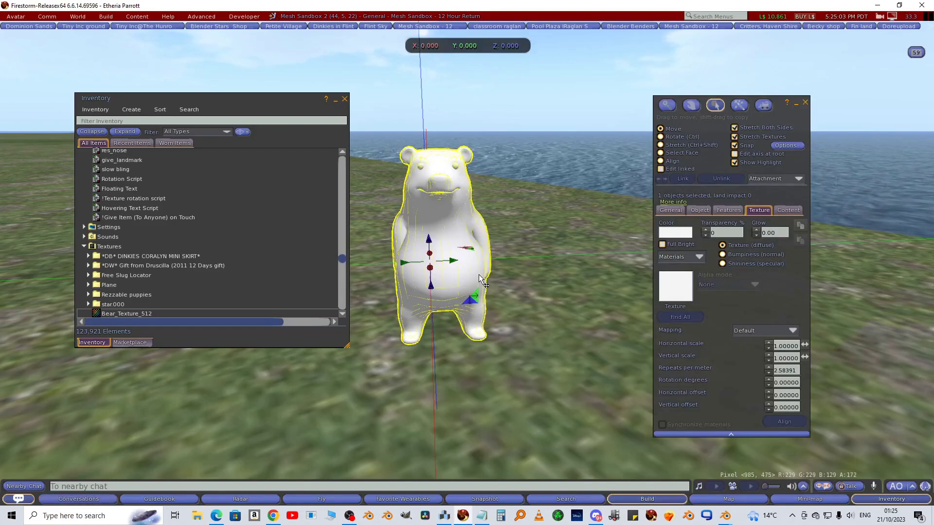
{"action": "left_click_drag", "start_coordinate": [116, 314], "coordinate": [675, 289]}
{"action": "left_click", "coordinate": [804, 102]}
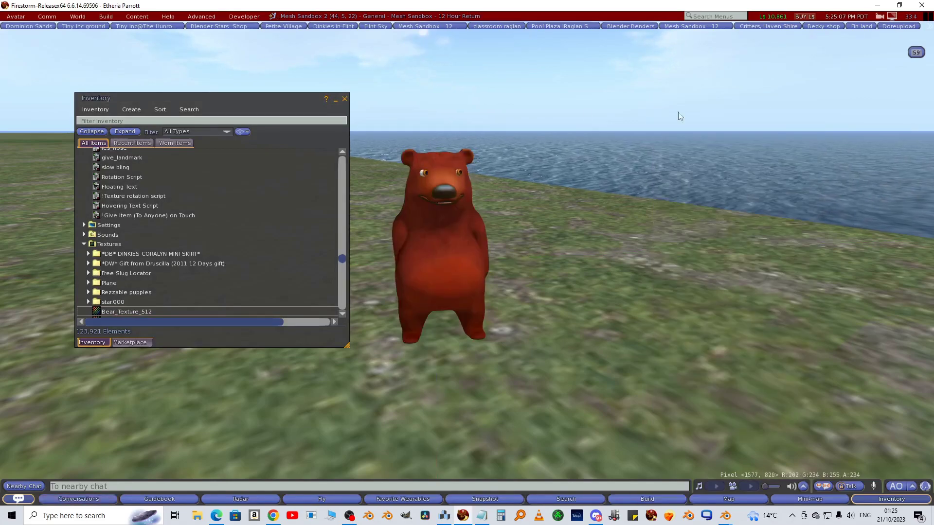
{"action": "left_click", "coordinate": [345, 100]}
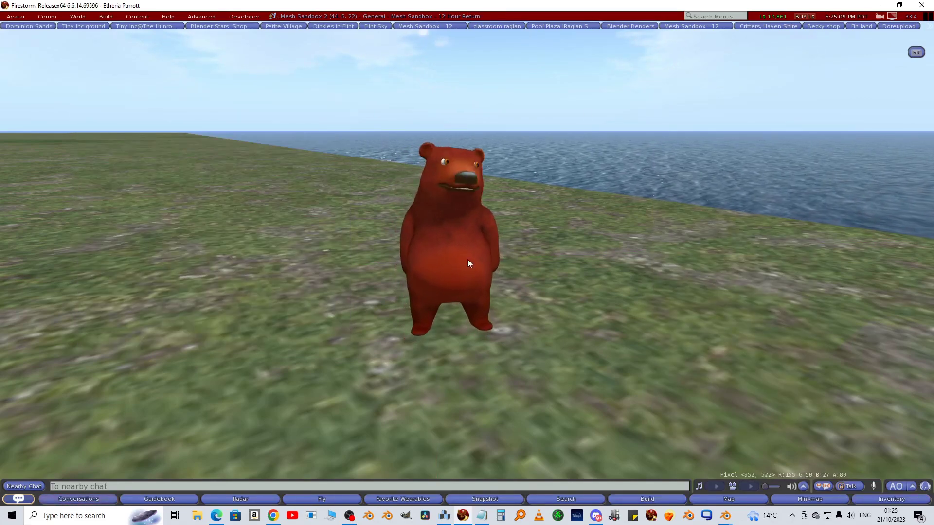
Examine the textured bear's face and body up close and from a distance.
{"action": "scroll", "coordinate": [465, 234], "scroll_direction": "up", "scroll_amount": 5}
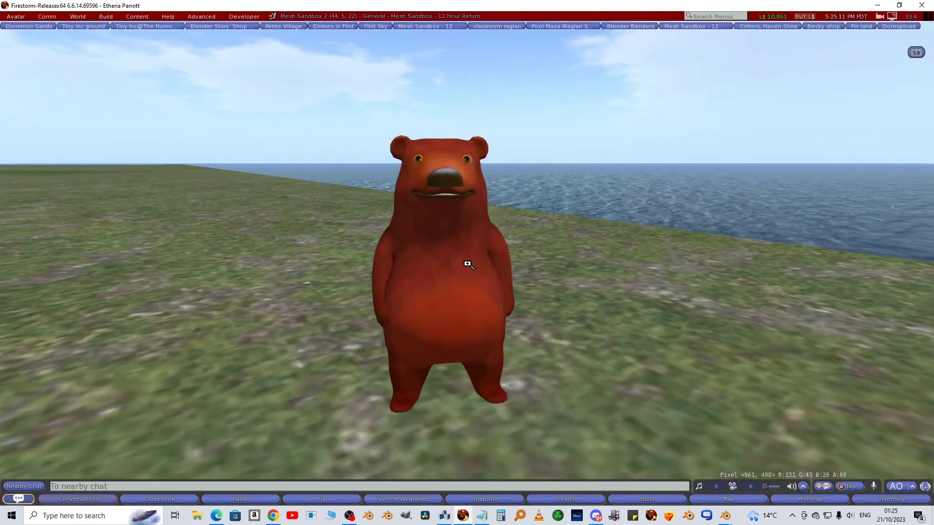
{"action": "scroll", "coordinate": [464, 234], "scroll_direction": "up", "scroll_amount": 2}
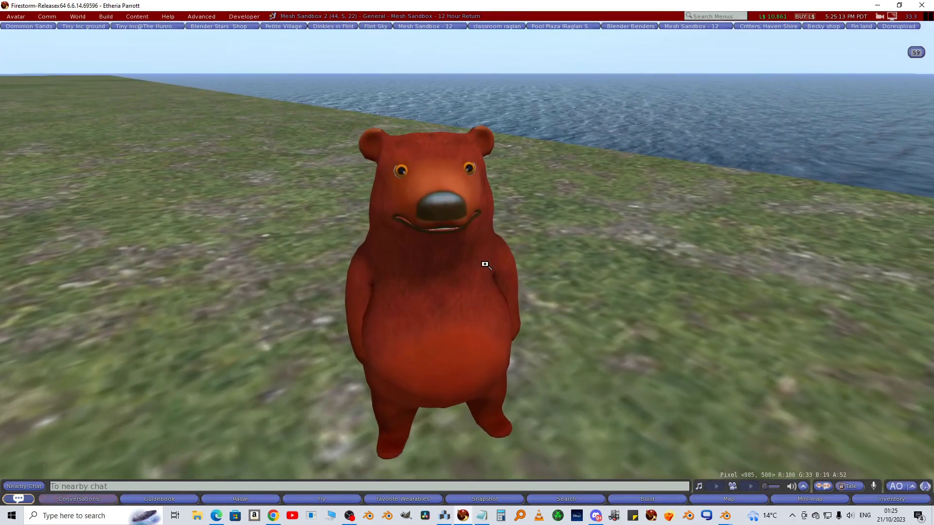
{"action": "scroll", "coordinate": [453, 202], "scroll_direction": "up", "scroll_amount": 5}
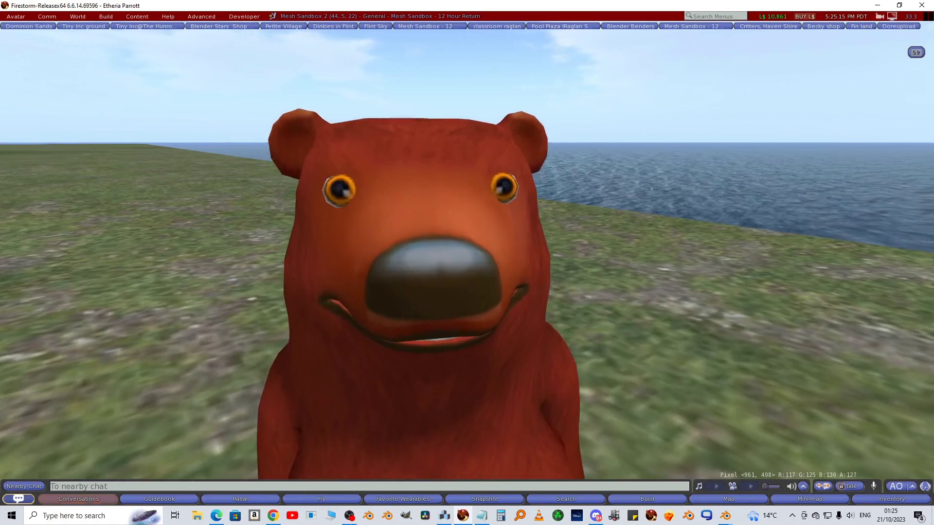
{"action": "left_click_drag", "start_coordinate": [467, 242], "coordinate": [408, 214], "text": "ctrl+alt"}
{"action": "mouse_move", "coordinate": [467, 242]}
{"action": "left_mouse_down", "text": "ctrl+alt"}
{"action": "mouse_move", "coordinate": [287, 219]}
{"action": "mouse_move", "coordinate": [224, 233]}
{"action": "mouse_move", "coordinate": [468, 251]}
{"action": "left_mouse_up", "text": "ctrl+alt"}
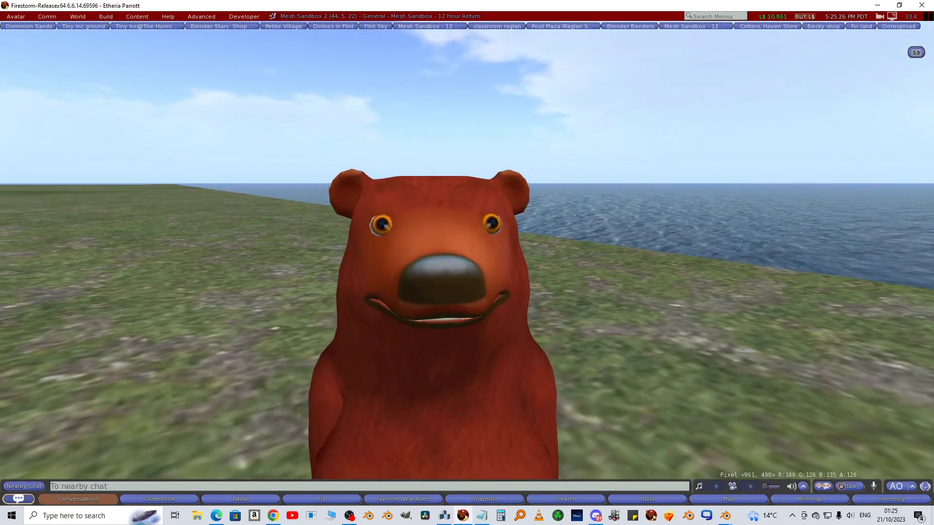
{"action": "left_click_drag", "start_coordinate": [448, 399], "coordinate": [467, 229], "text": "ctrl+alt"}
{"action": "left_click_drag", "start_coordinate": [473, 264], "coordinate": [475, 264], "text": "alt"}
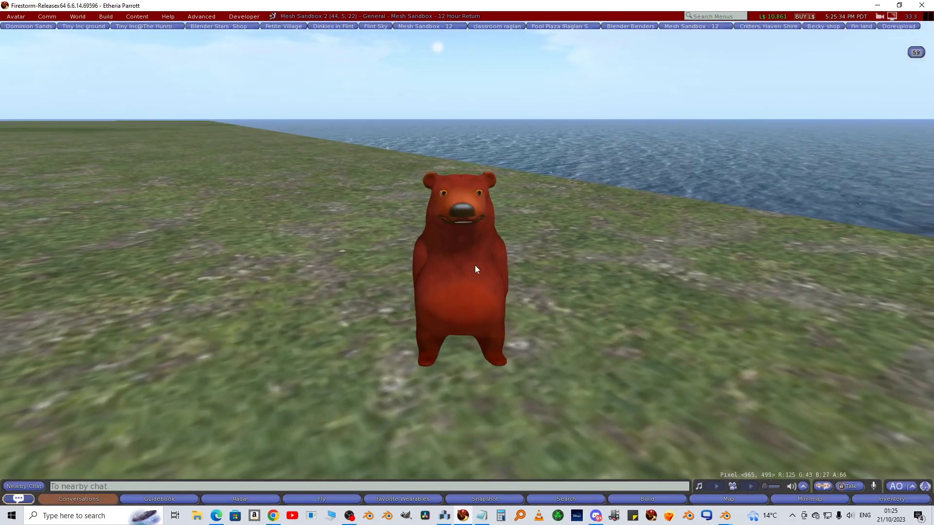
Lower the avatar's hover height to -0.326 and check the bear's feet against the ground.
{"action": "right_click", "coordinate": [479, 279]}
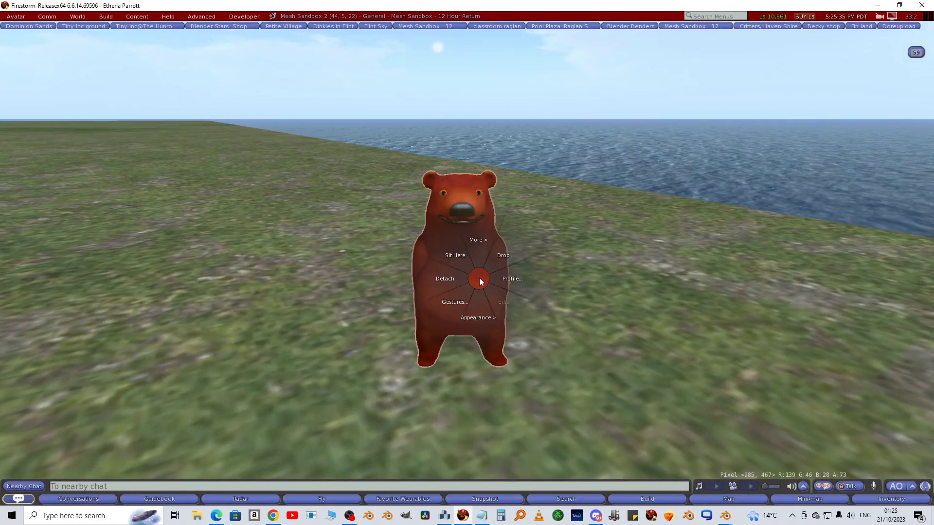
{"action": "left_click", "coordinate": [470, 316]}
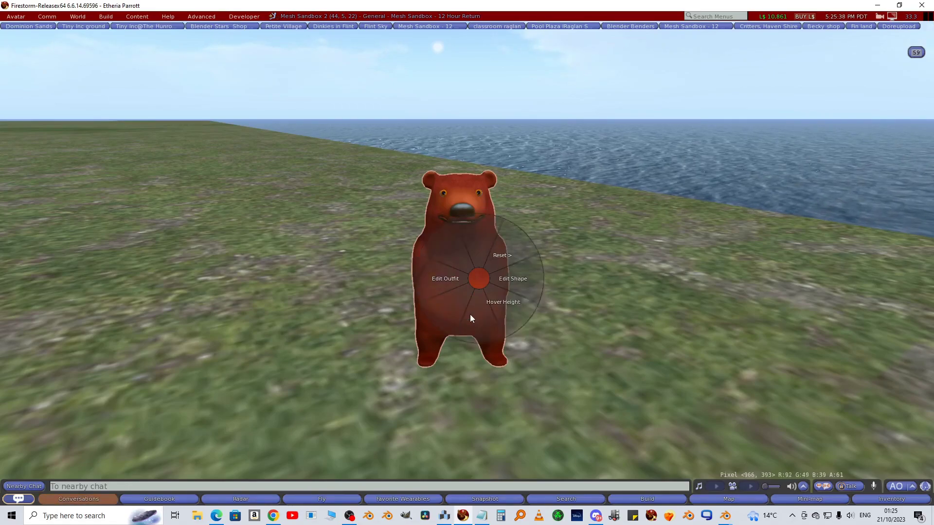
{"action": "left_click", "coordinate": [504, 301]}
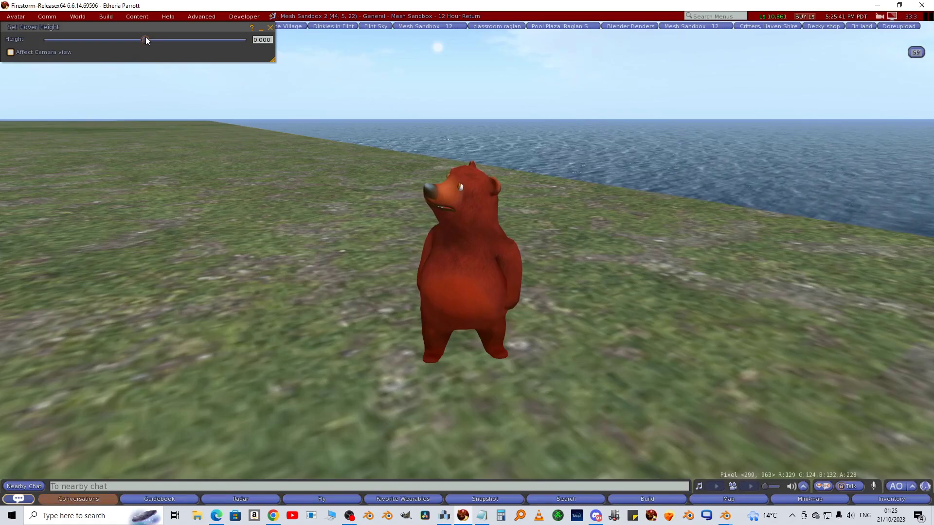
{"action": "left_click_drag", "start_coordinate": [145, 39], "coordinate": [128, 40]}
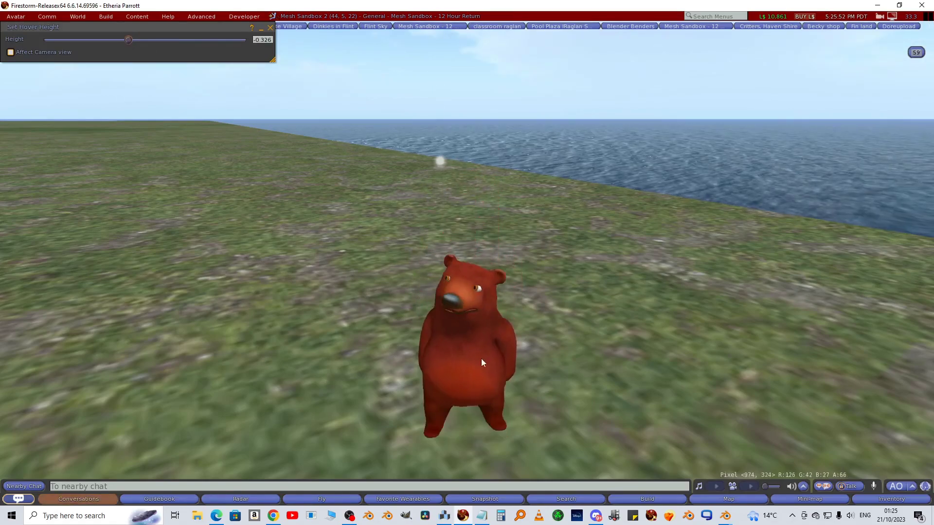
{"action": "left_click_drag", "start_coordinate": [489, 406], "coordinate": [488, 370], "text": "alt"}
{"action": "left_click_drag", "start_coordinate": [459, 233], "coordinate": [398, 235], "text": "alt"}
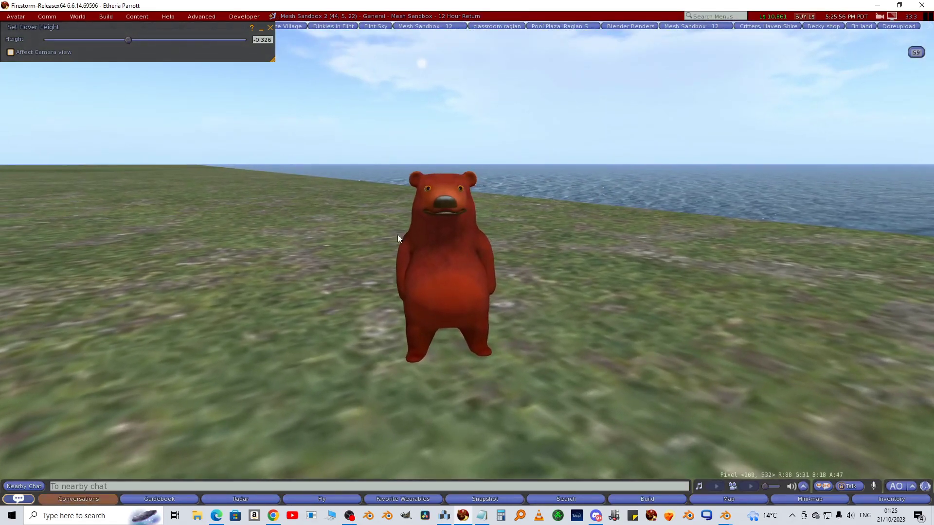
Load the baby_bear mesh for a new model upload and set the Lowest level of detail's triangle limit to 0.
{"action": "left_click", "coordinate": [105, 16]}
{"action": "mouse_move", "coordinate": [126, 155]}
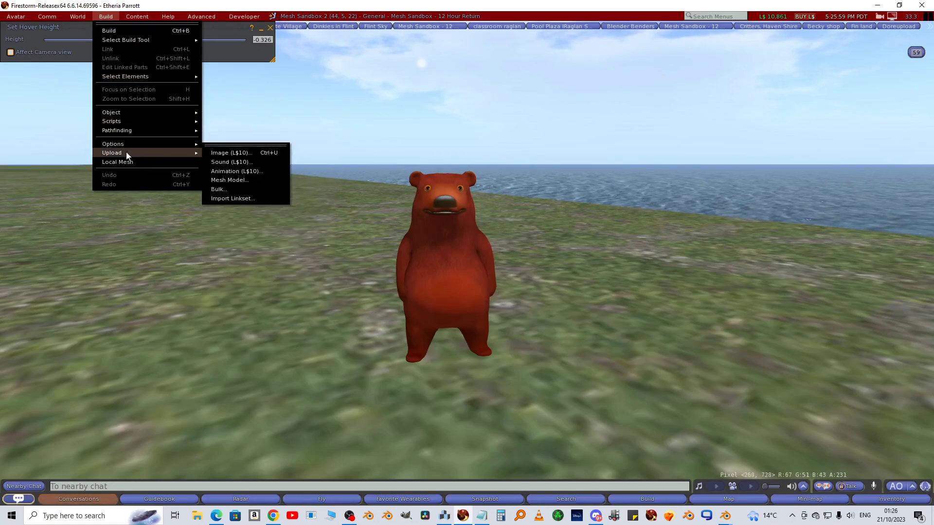
{"action": "left_click", "coordinate": [235, 181]}
{"action": "double_click", "coordinate": [574, 128]}
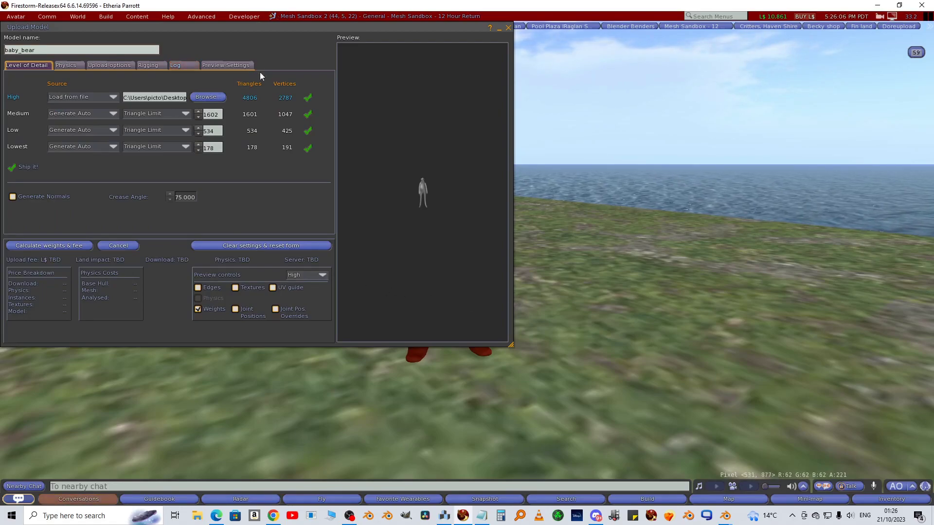
{"action": "left_click_drag", "start_coordinate": [277, 36], "coordinate": [522, 106]}
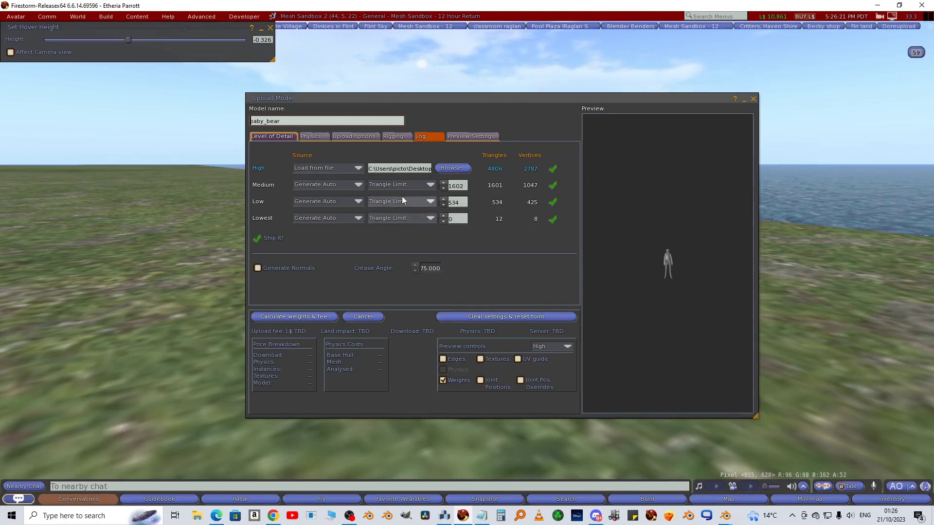
Use the Lowest level of detail as the baby_bear physics model.
{"action": "left_click", "coordinate": [319, 137]}
{"action": "left_click", "coordinate": [396, 155]}
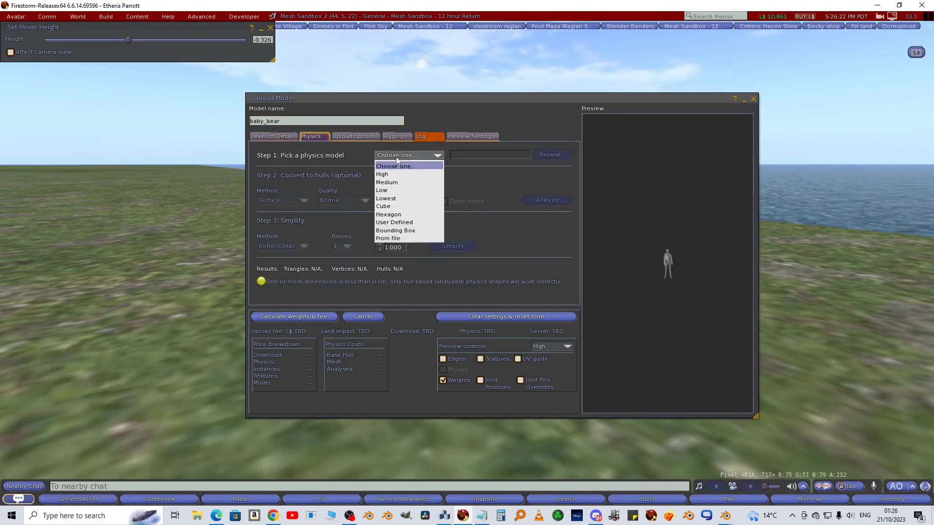
{"action": "left_click", "coordinate": [391, 198]}
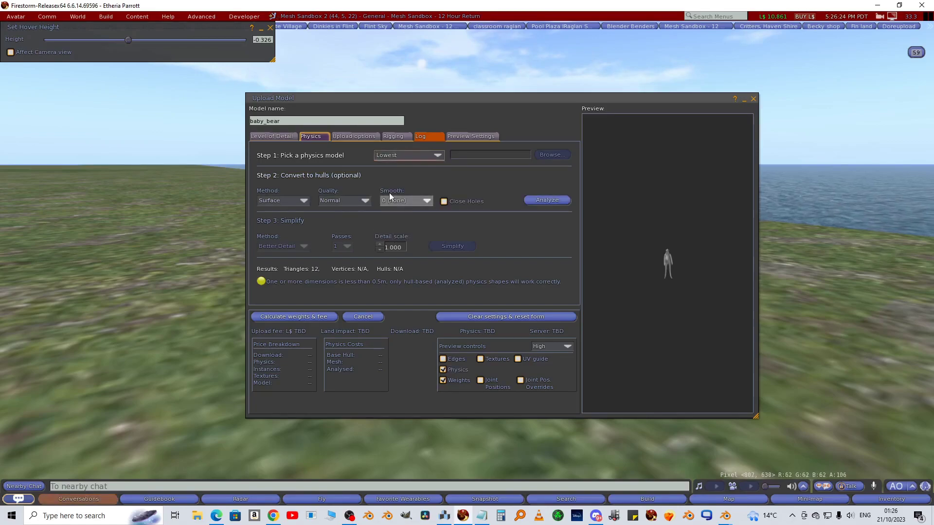
Include joint positions with a Z offset of -0.326, and calculate the weights and fee to upload baby_bear.
{"action": "left_click", "coordinate": [397, 136]}
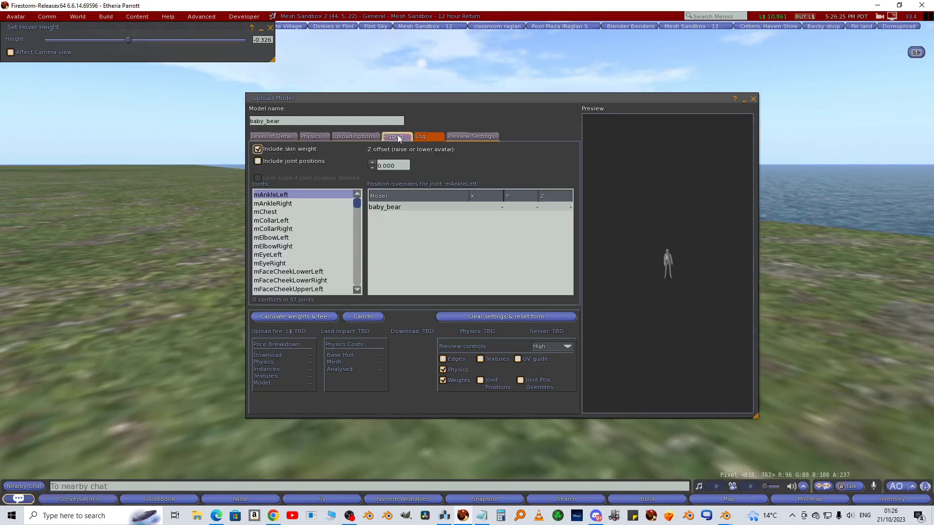
{"action": "left_click", "coordinate": [258, 162]}
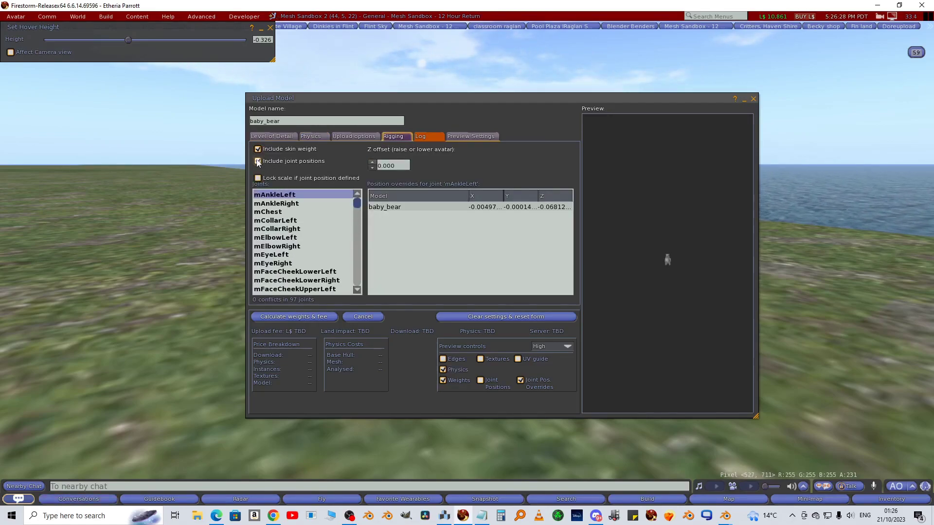
{"action": "left_click", "coordinate": [372, 167]}
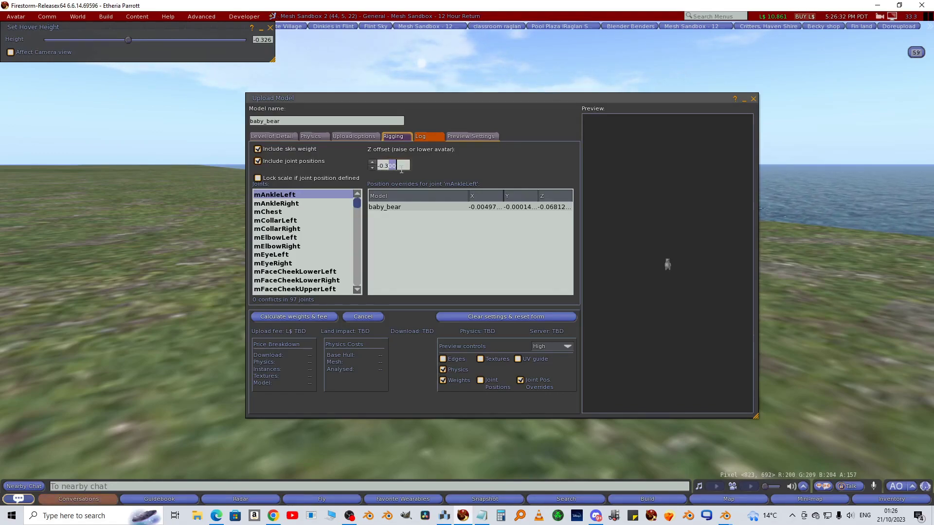
{"action": "type", "text": "26"}
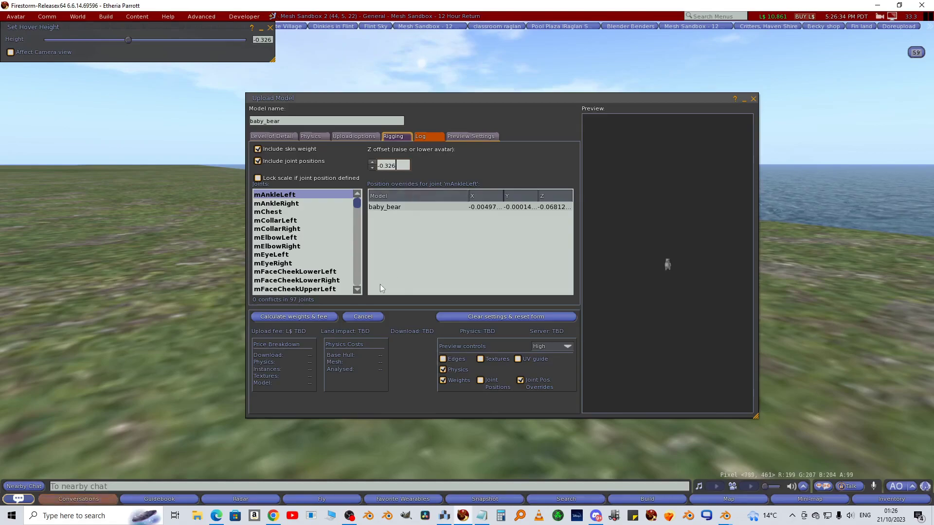
{"action": "left_click", "coordinate": [287, 317]}
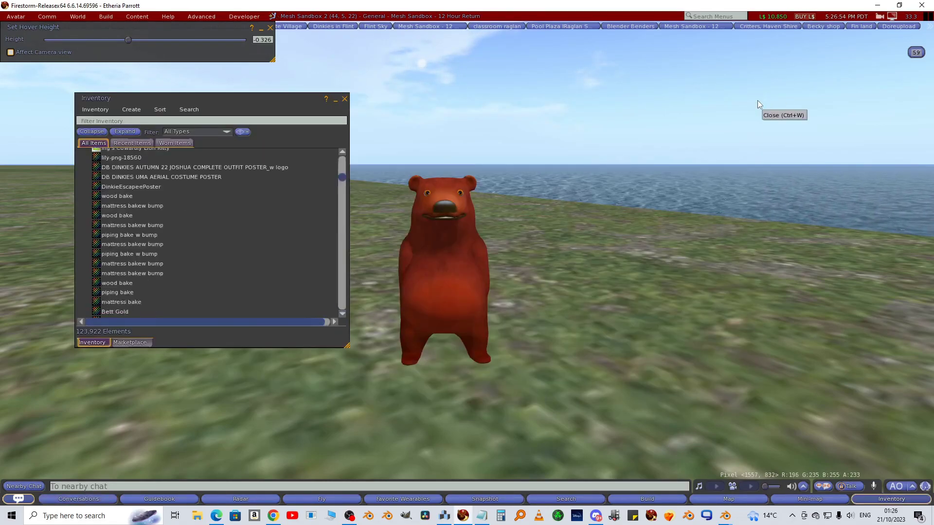
Attach the newly uploaded baby_bear to the Stomach and detach the older baby_bear worn there.
{"action": "left_click", "coordinate": [131, 143]}
{"action": "right_click", "coordinate": [119, 173]}
{"action": "mouse_move", "coordinate": [149, 348]}
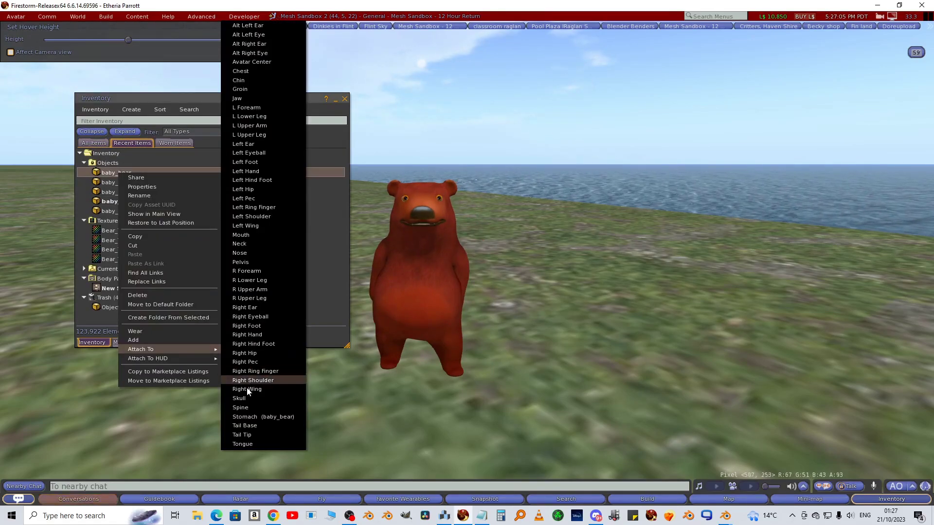
{"action": "left_click", "coordinate": [254, 416]}
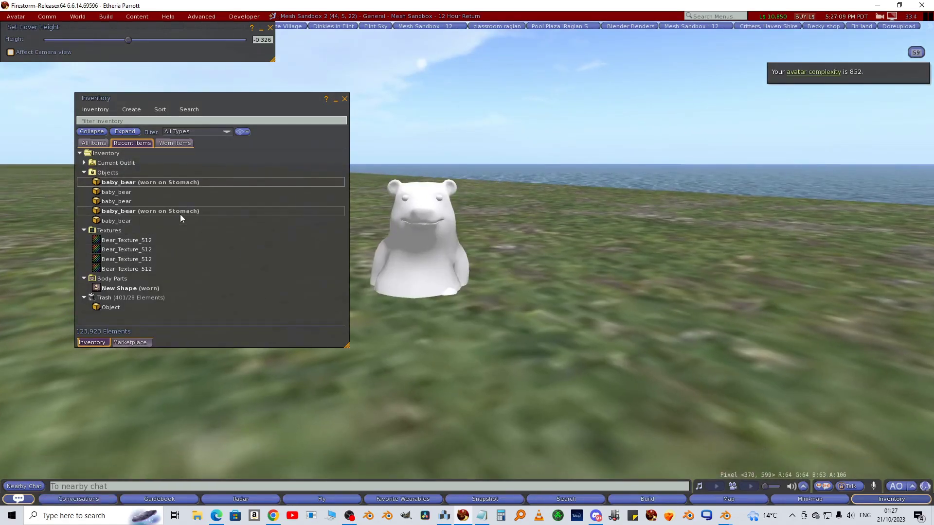
{"action": "right_click", "coordinate": [179, 214]}
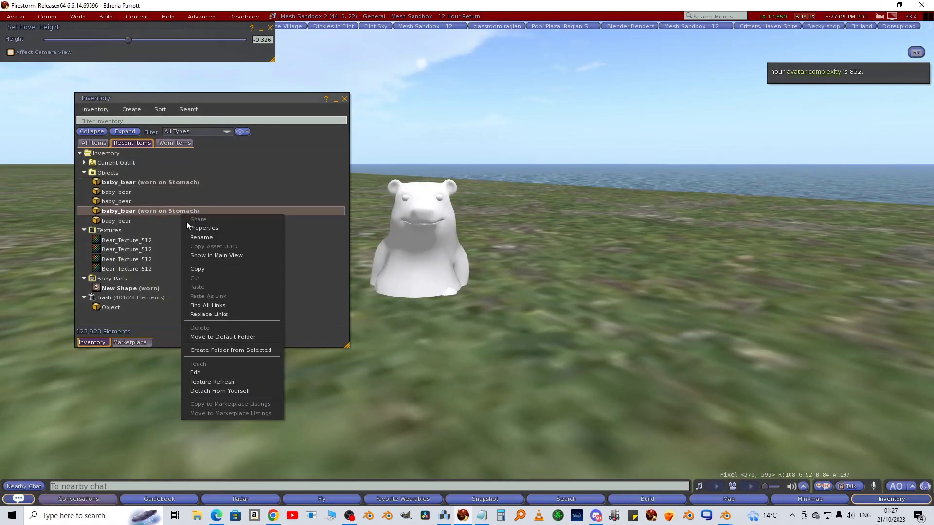
{"action": "left_click", "coordinate": [243, 387]}
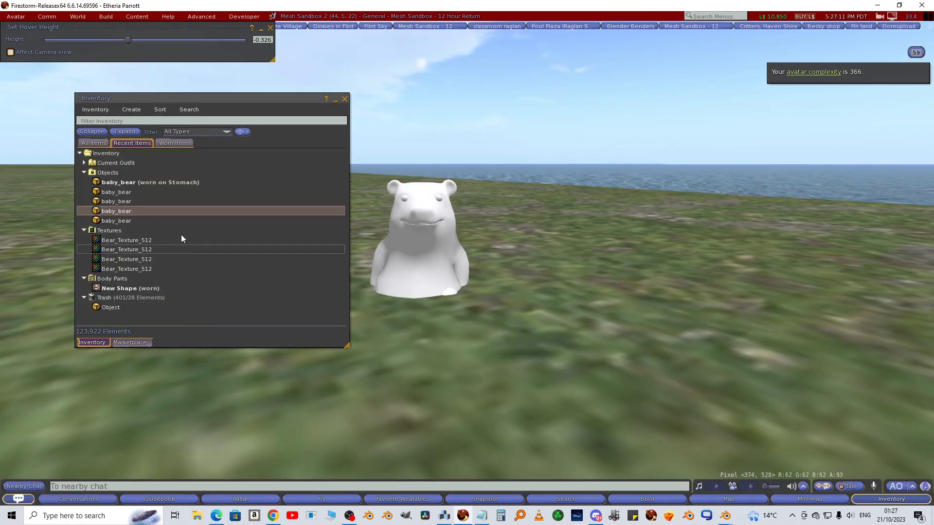
Reset the avatar's hover height to 0.
{"action": "left_click", "coordinate": [269, 40]}
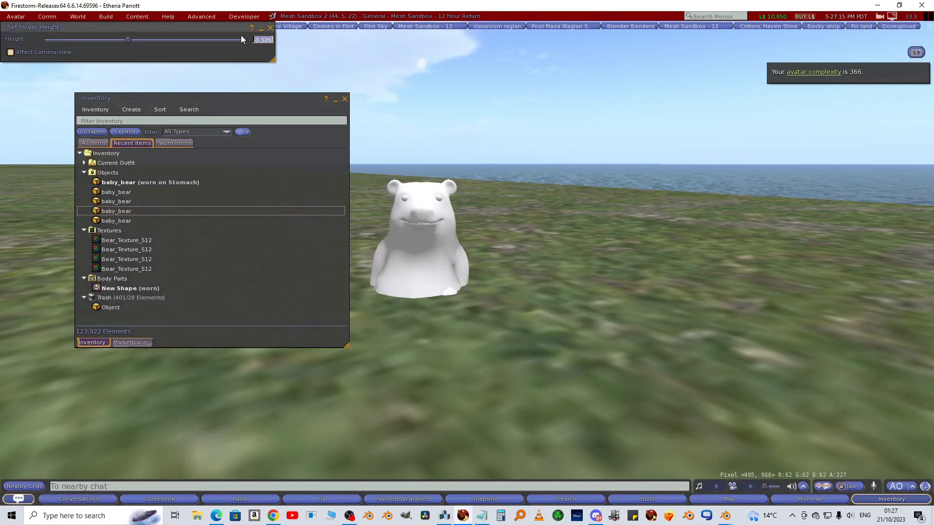
{"action": "type", "text": "0"}
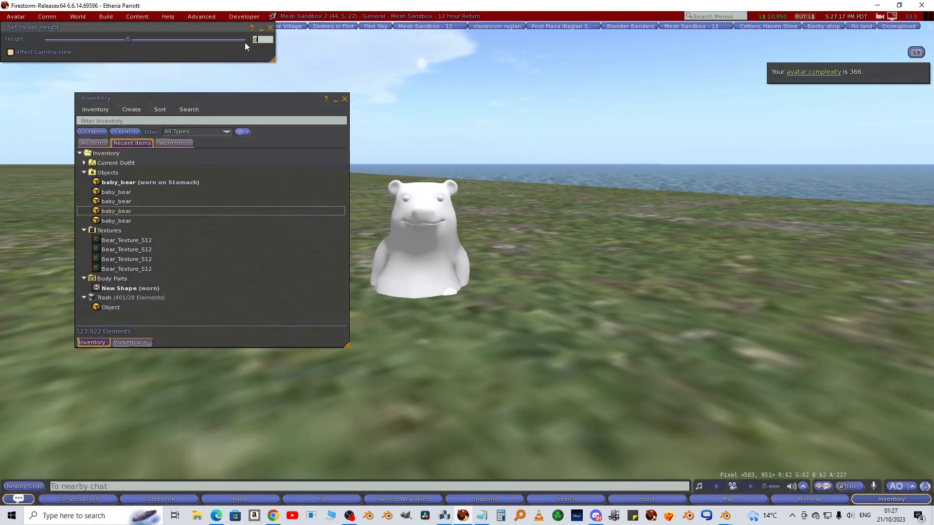
{"action": "key", "text": "Return"}
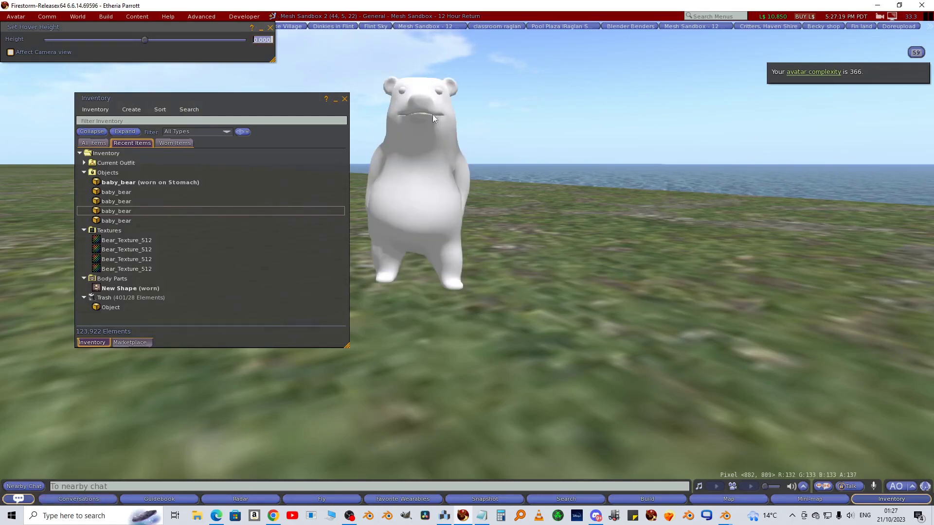
Apply Bear_Texture_512 as the diffuse texture of the worn baby_bear and finish editing it.
{"action": "key", "text": "Escape"}
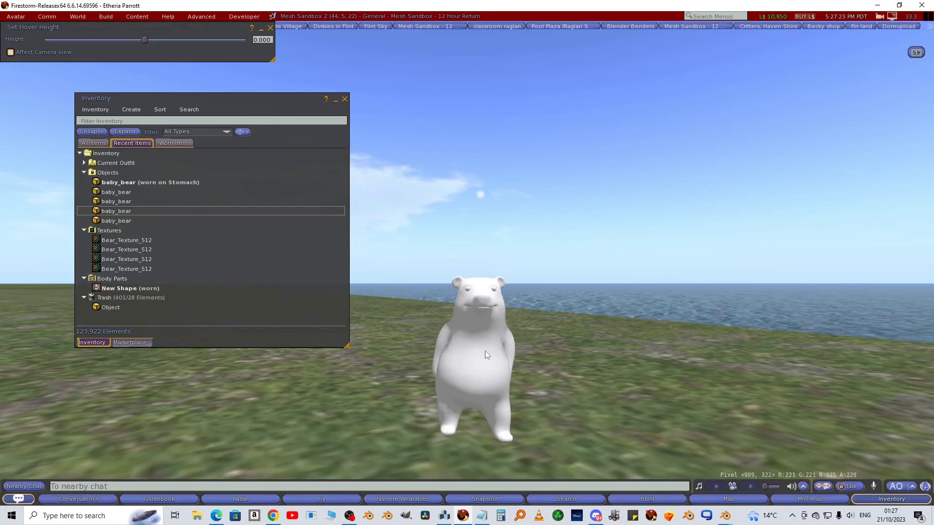
{"action": "right_click", "coordinate": [501, 351]}
{"action": "left_click", "coordinate": [525, 371]}
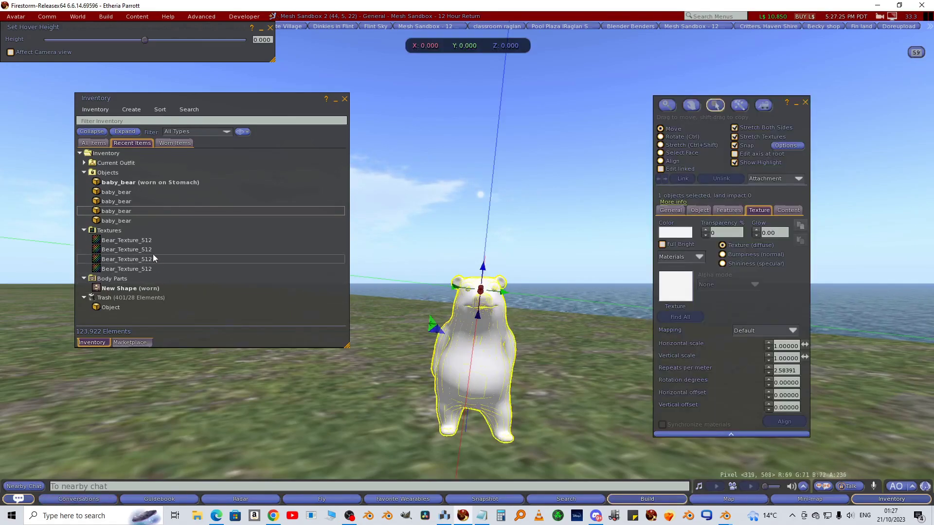
{"action": "left_click_drag", "start_coordinate": [142, 240], "coordinate": [676, 288]}
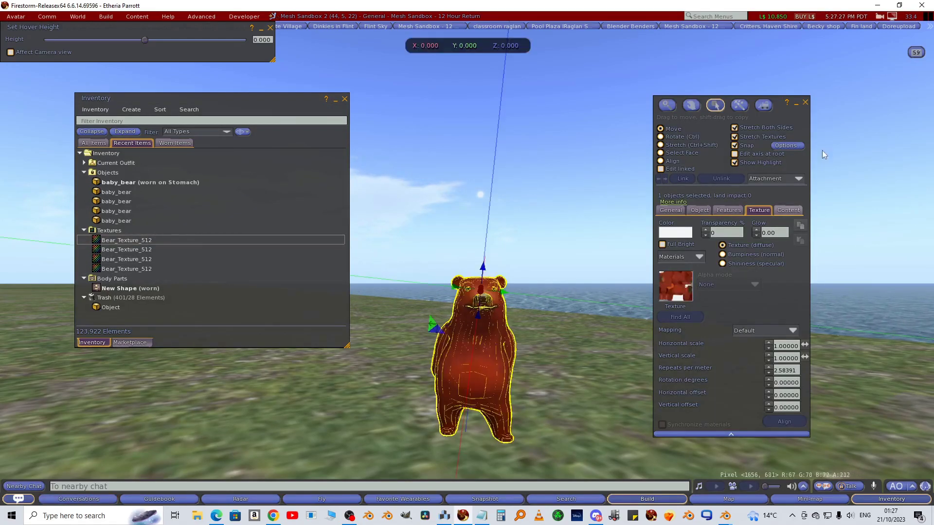
{"action": "left_click", "coordinate": [804, 104]}
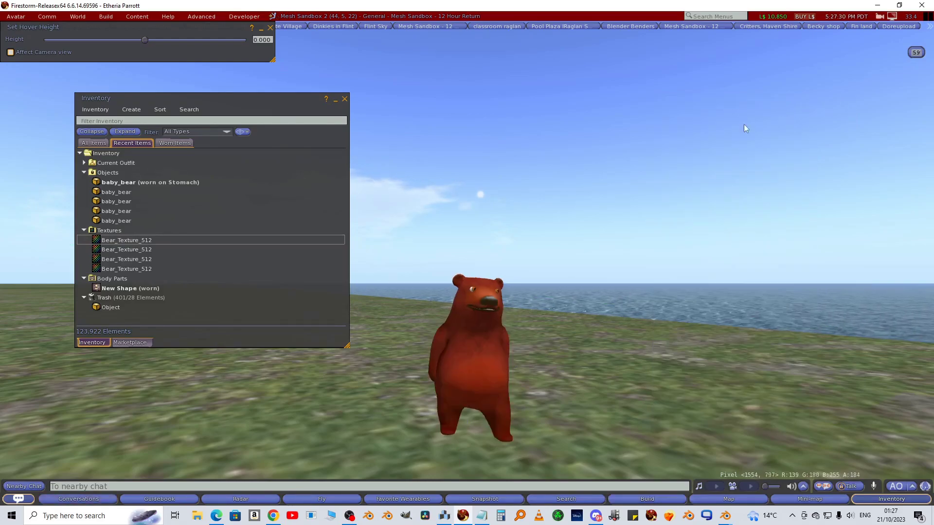
Close the inventory and walk the bear avatar back and forth to check its movement and how its feet meet the ground.
{"action": "key", "text": "Left"}
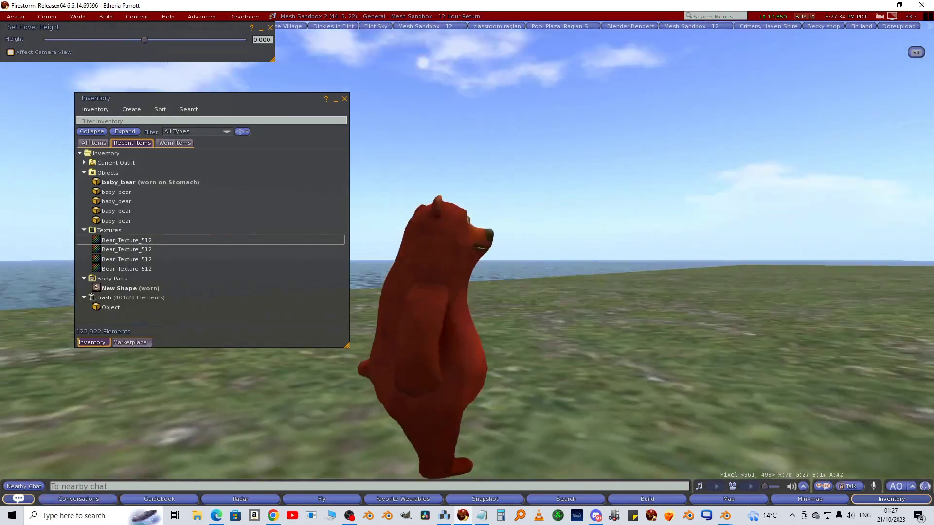
{"action": "left_click", "coordinate": [345, 99]}
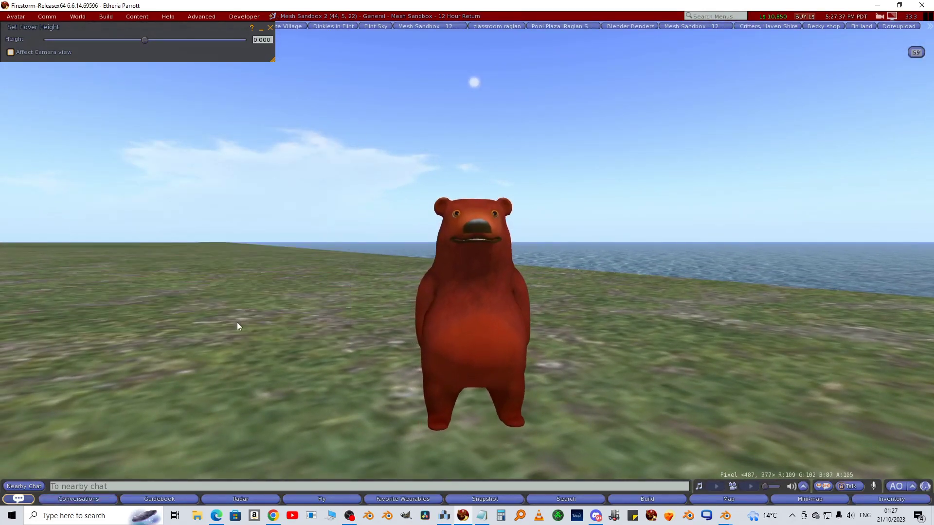
{"action": "key", "text": "Up"}
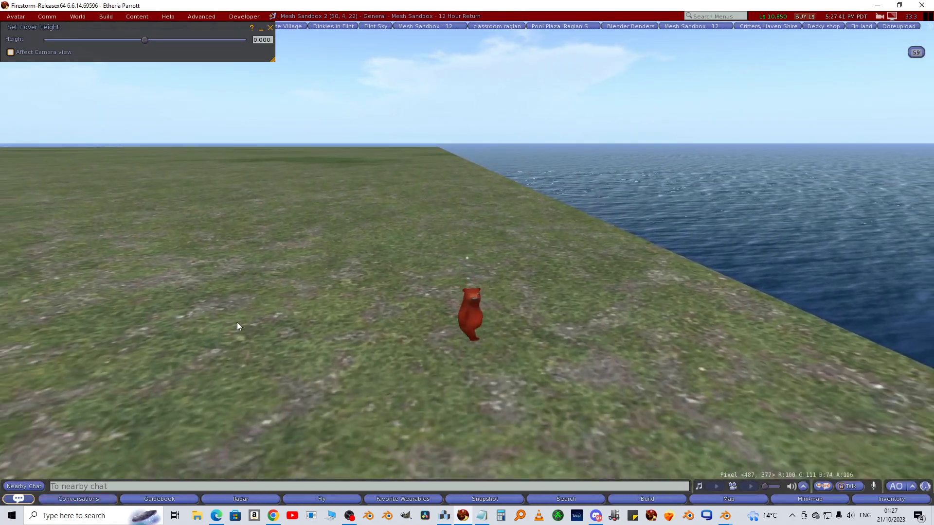
{"action": "key", "text": "Down"}
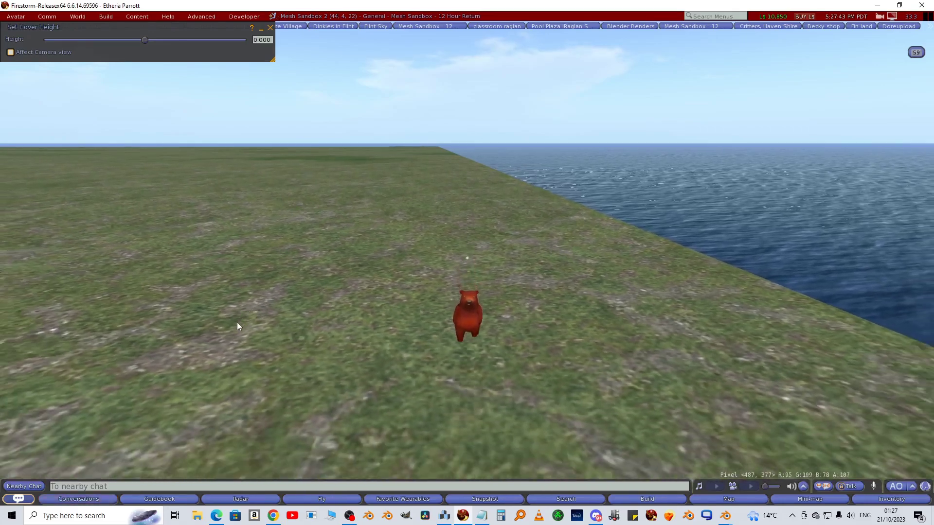
{"action": "key", "text": "Up"}
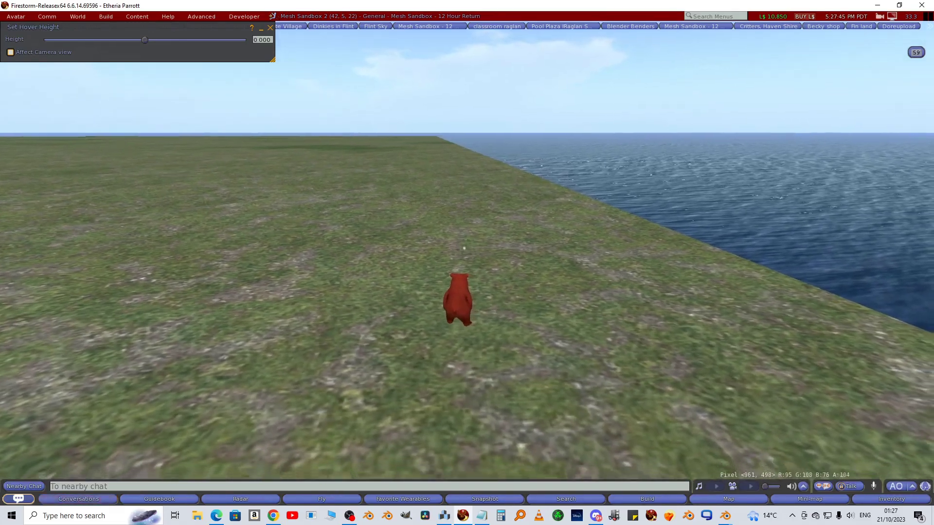
{"action": "key", "text": "Down"}
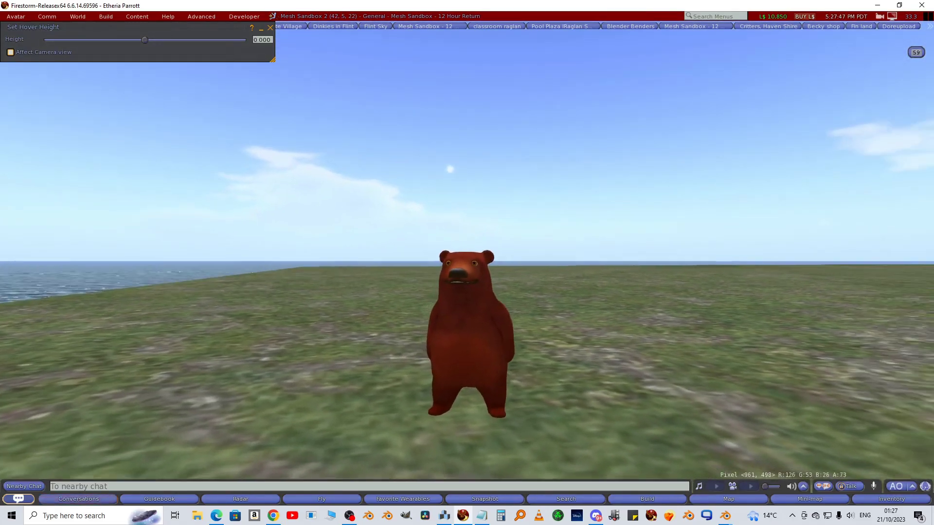
{"action": "scroll", "coordinate": [468, 431], "scroll_direction": "up", "scroll_amount": 3}
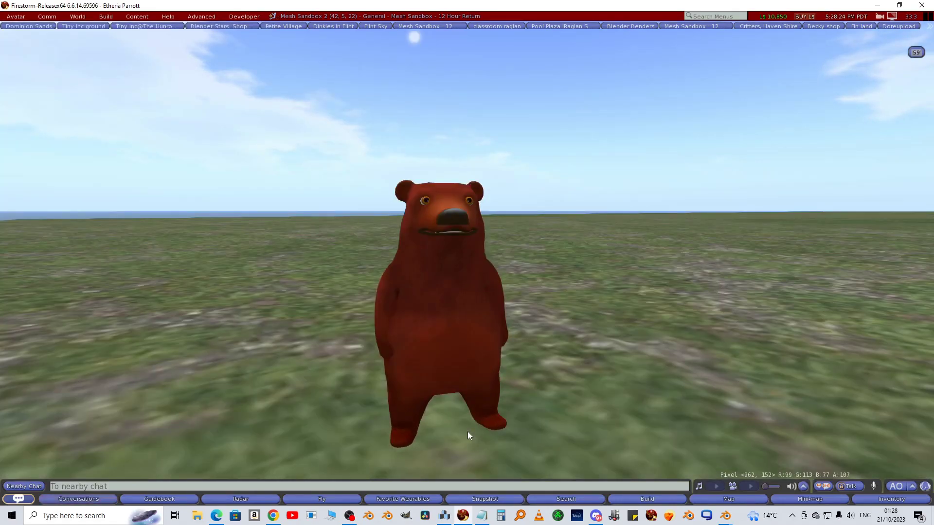